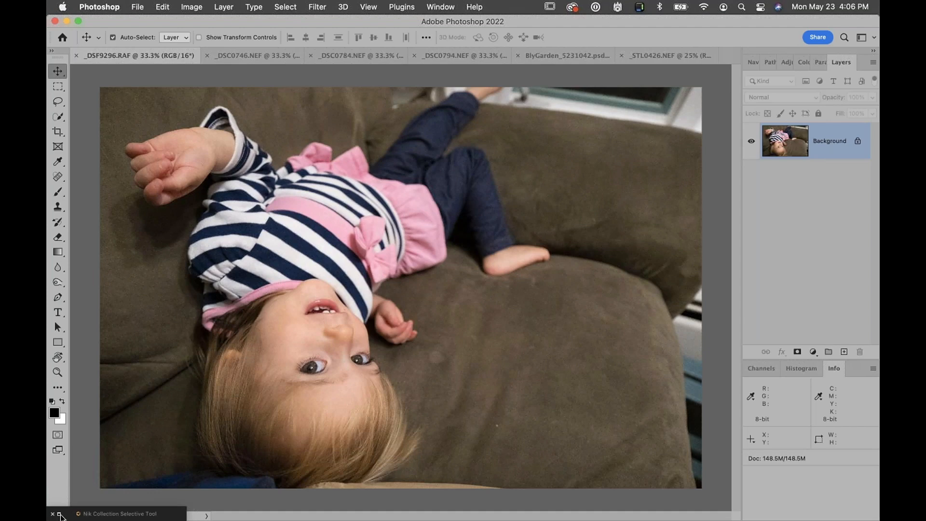
# Expand the Nik Collection Selective Tool palette over the photo and dismiss its webinar notice
pyautogui.click(61, 514)
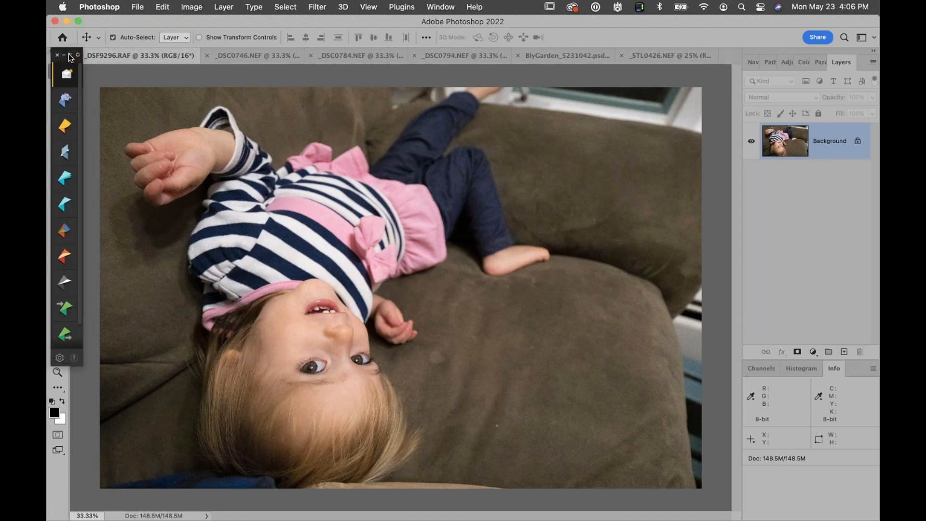
pyautogui.click(70, 55)
pyautogui.moveTo(155, 56); pyautogui.dragTo(198, 89)
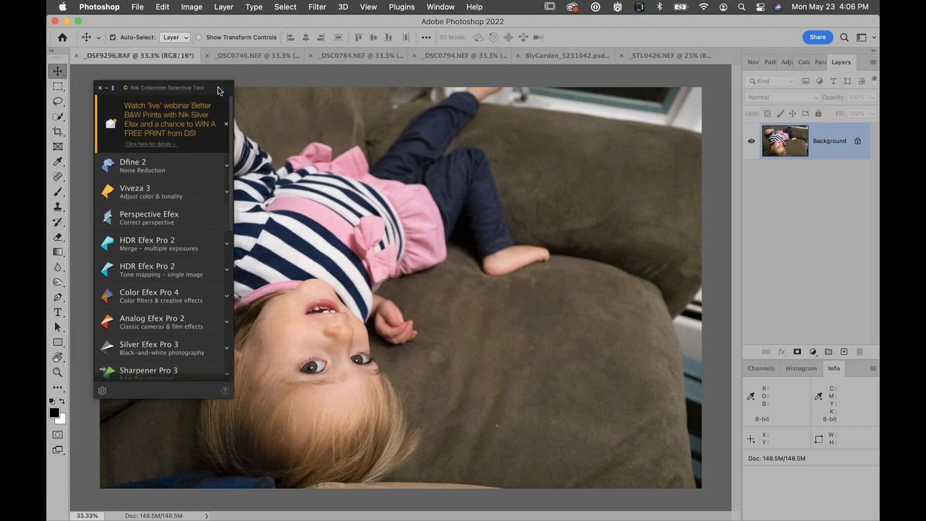
pyautogui.click(225, 126)
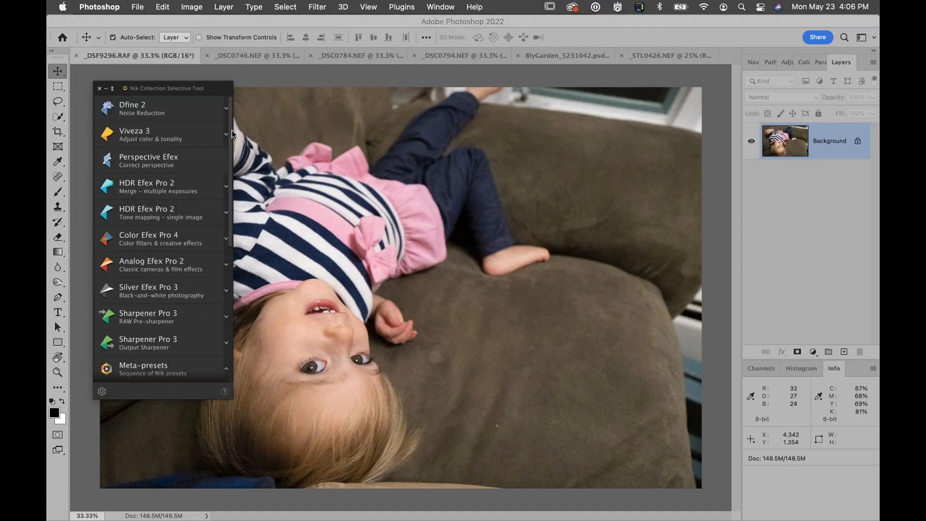
pyautogui.moveTo(229, 132); pyautogui.dragTo(199, 97)
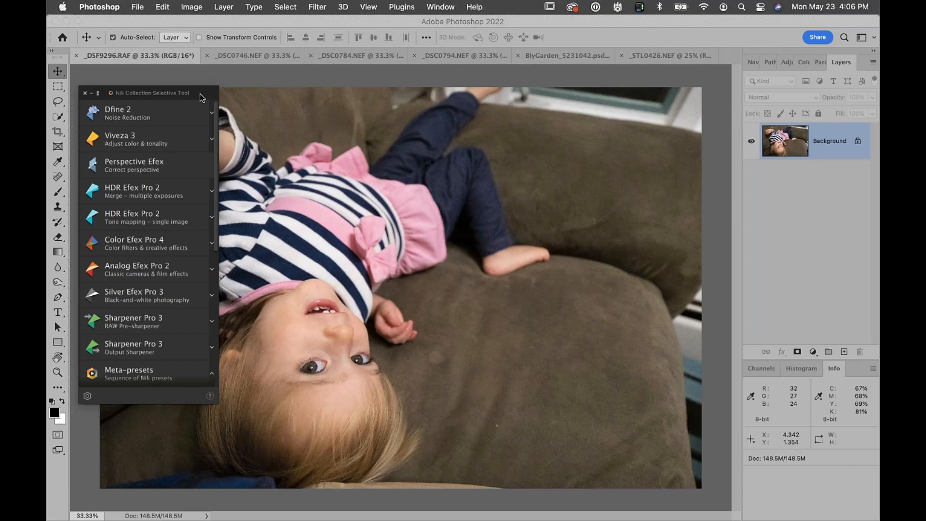
# Close the Nik palette and reopen it with the Nik Selective Tool 2 automation command
pyautogui.click(85, 93)
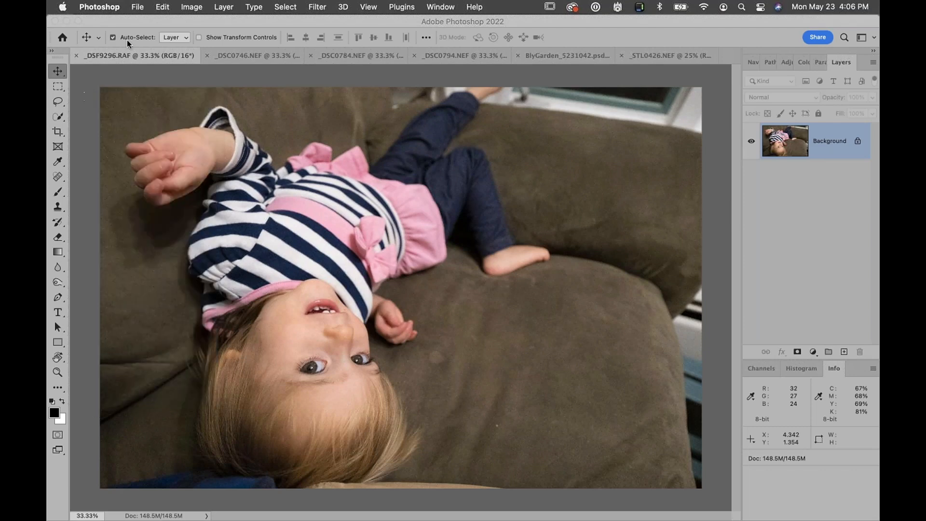
pyautogui.click(141, 6)
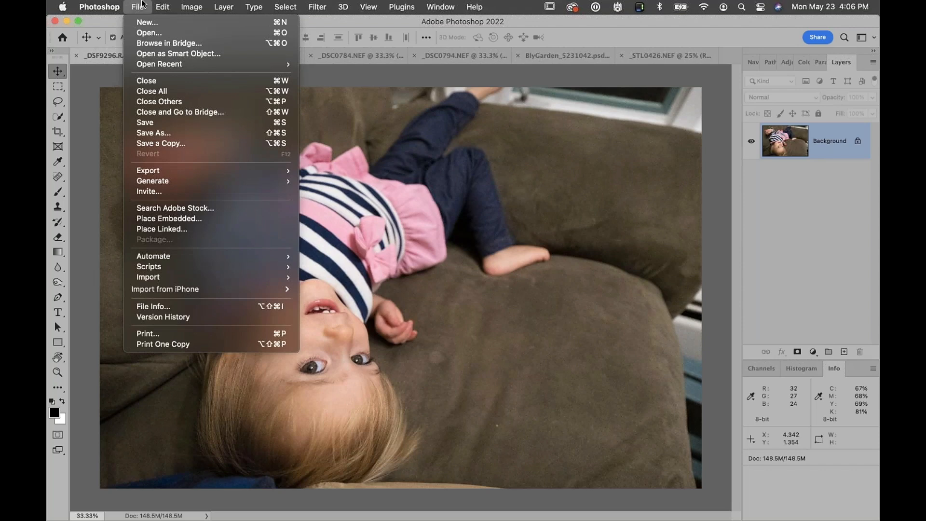
pyautogui.moveTo(189, 261)
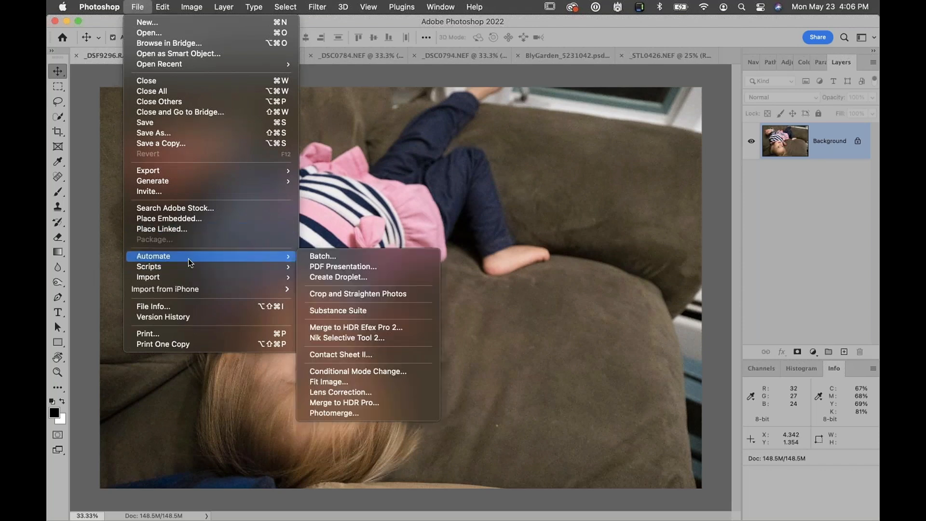
pyautogui.click(326, 340)
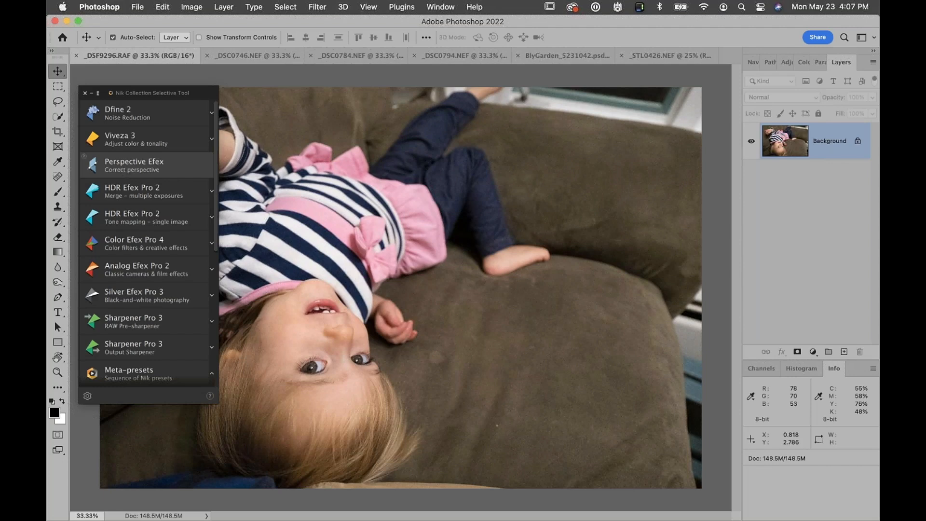
pyautogui.moveTo(199, 89)
pyautogui.mouseDown()
pyautogui.moveTo(202, 78)
pyautogui.moveTo(193, 102)
pyautogui.mouseUp()
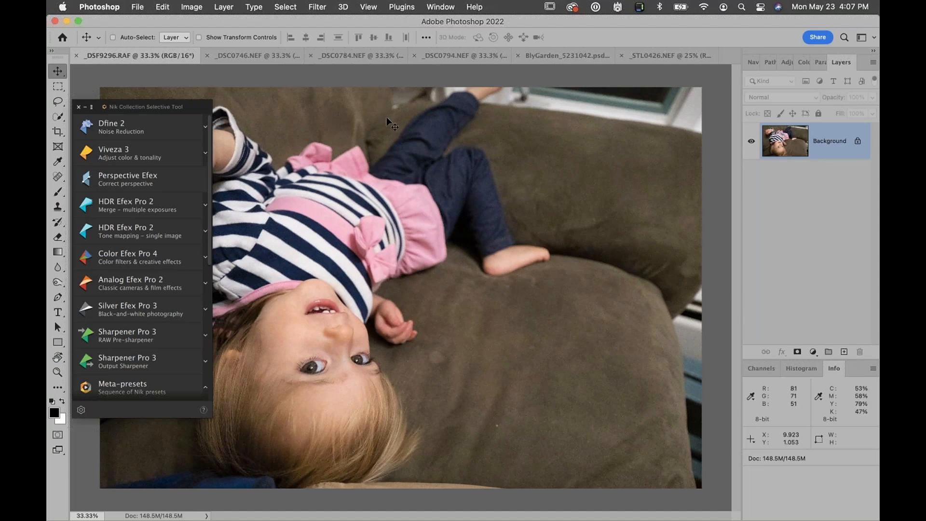
# Discard a trial duplicate of the Background layer and remove the blemishes in the middle of the sofa cushion using Lasso selections
pyautogui.press('super+j')
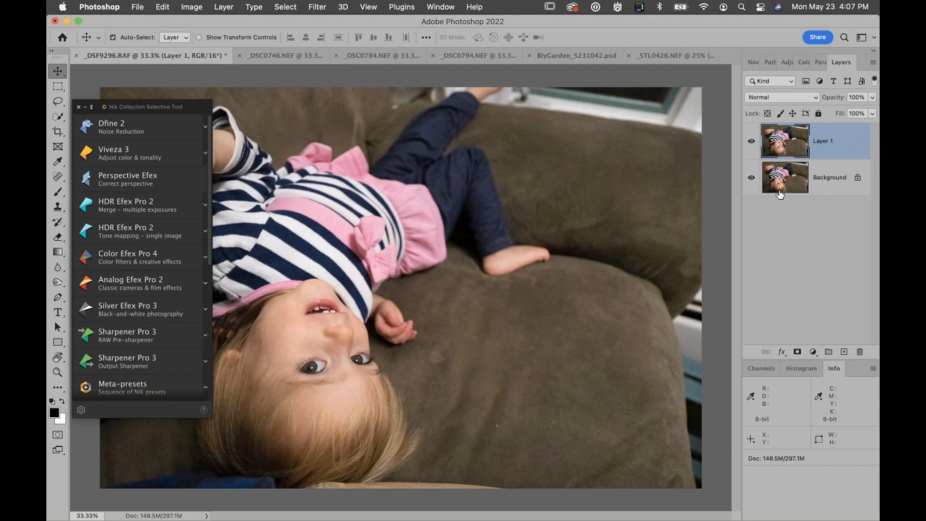
pyautogui.moveTo(769, 147); pyautogui.dragTo(859, 352)
pyautogui.press('l')
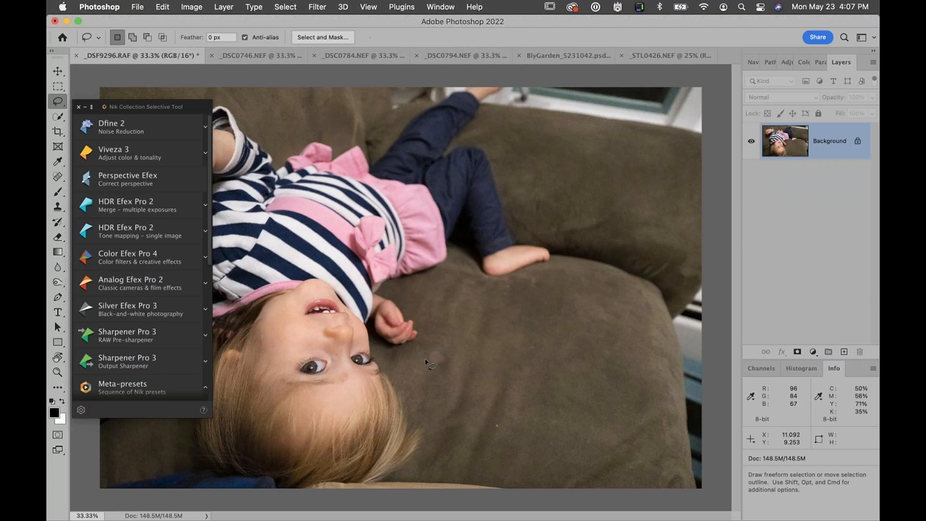
pyautogui.moveTo(453, 361)
pyautogui.mouseDown()
pyautogui.moveTo(423, 351)
pyautogui.moveTo(428, 369)
pyautogui.mouseUp()
pyautogui.press('BackSpace')
pyautogui.click(525, 253)
pyautogui.press('BackSpace')
pyautogui.press('Escape')
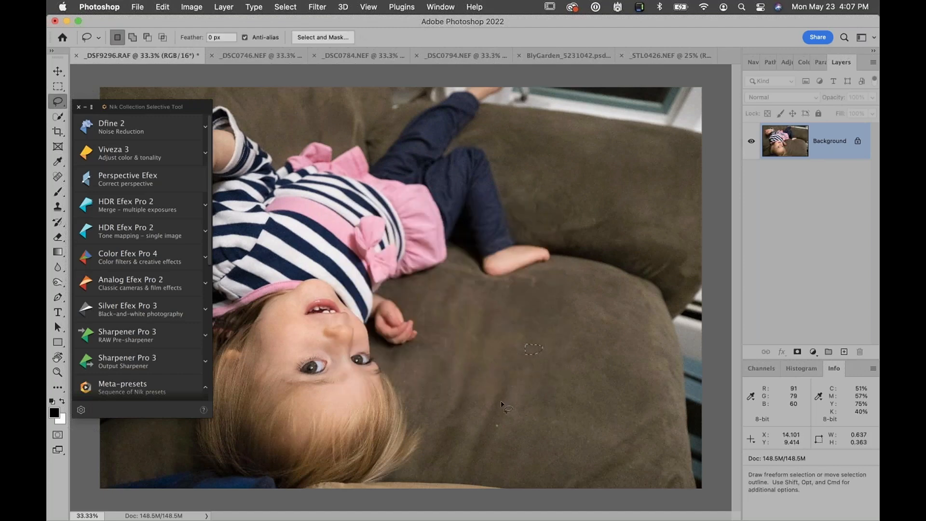
# Lasso the small white speck on the lower part of the sofa cushion, remove it and clear the selection
pyautogui.moveTo(495, 427)
pyautogui.mouseDown()
pyautogui.moveTo(503, 424)
pyautogui.moveTo(495, 419)
pyautogui.mouseUp()
pyautogui.press('BackSpace')
pyautogui.press('Escape')
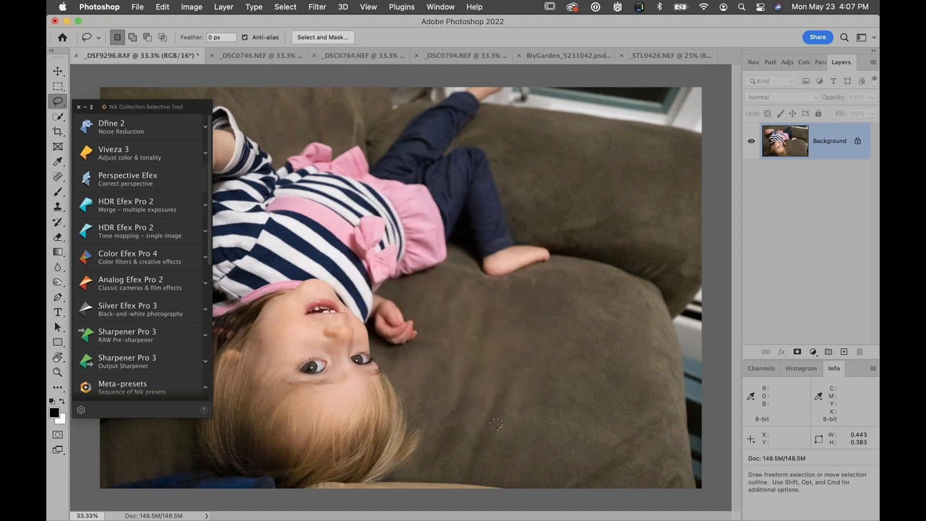
pyautogui.press('super+d')
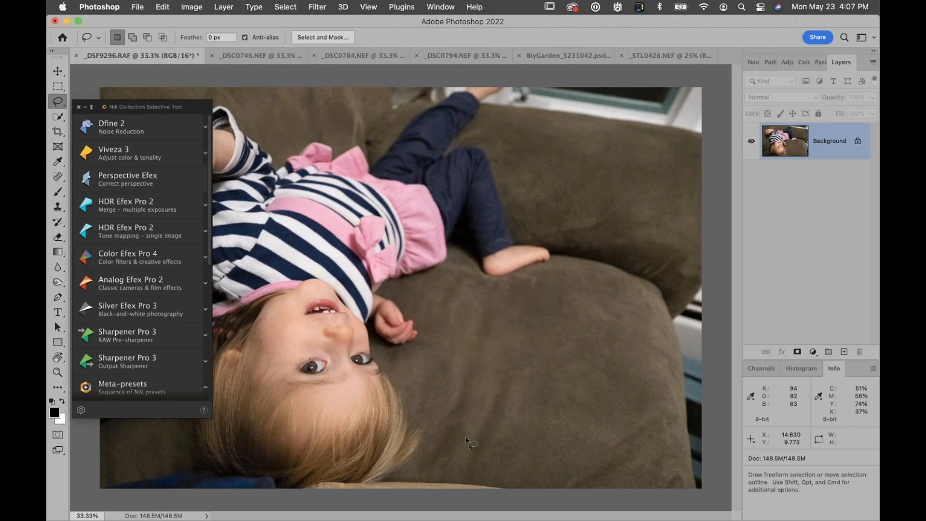
# Duplicate the retouched Background layer and open the copy in Perspective Efex
pyautogui.press('super+j')
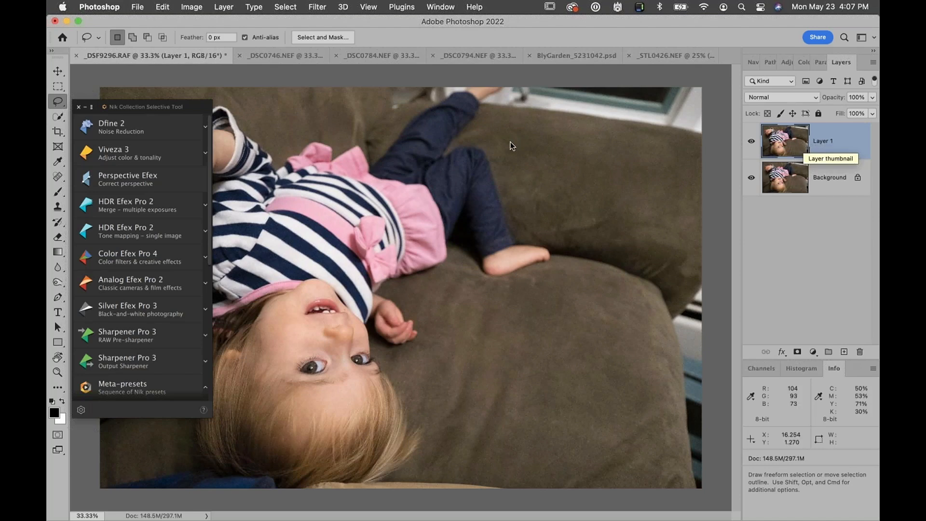
pyautogui.click(116, 180)
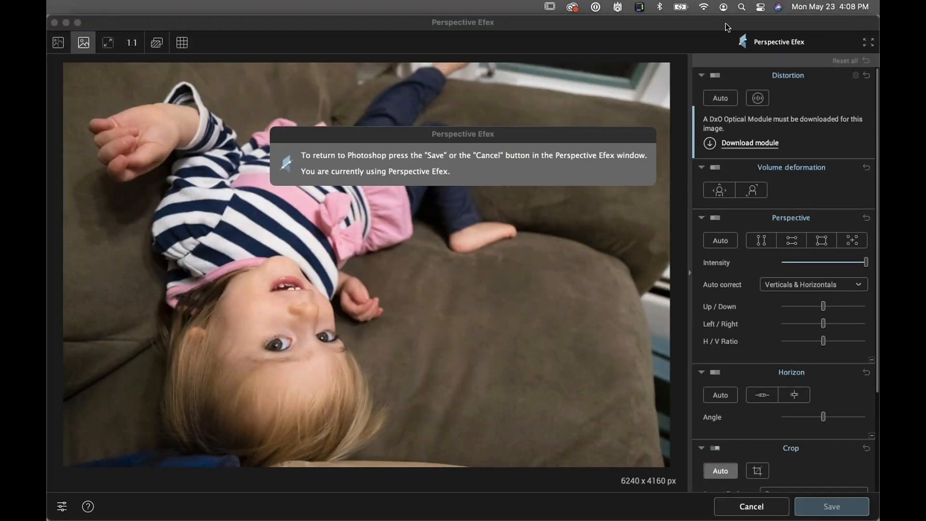
pyautogui.click(414, 25)
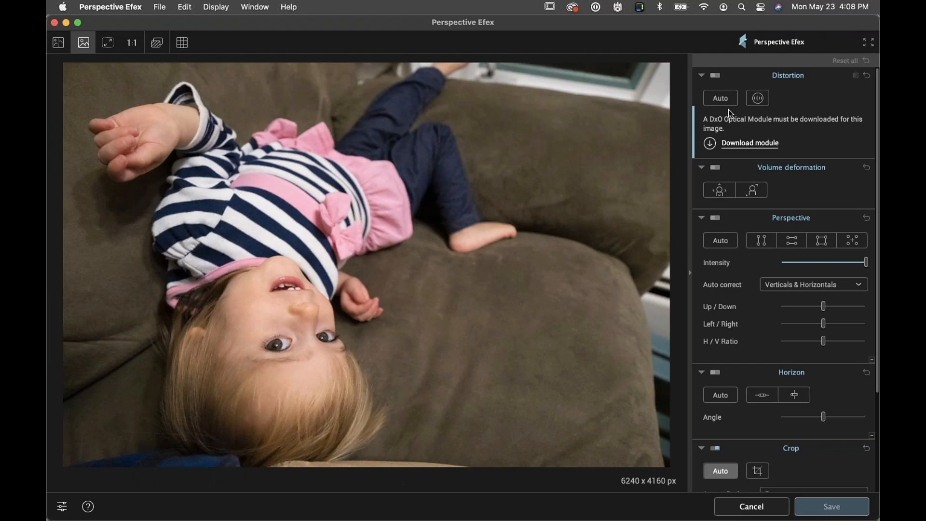
# Switch the Perspective Efex window to full-screen display
pyautogui.click(869, 44)
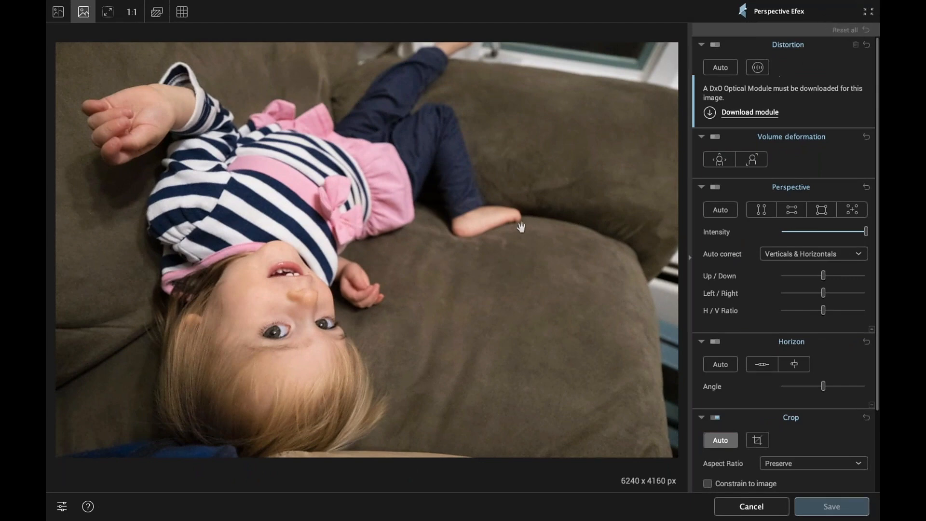
pyautogui.click(868, 13)
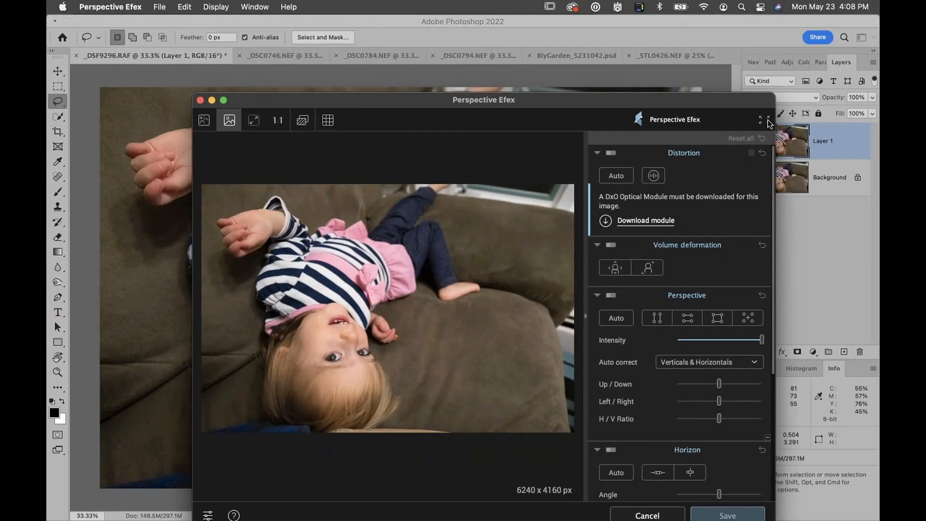
pyautogui.click(763, 123)
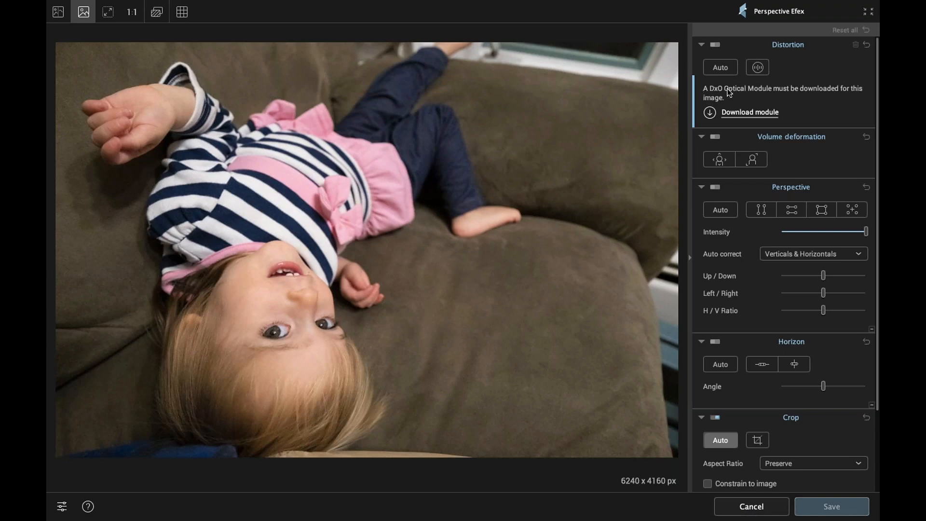
# Download the DxO Optical Module for the Fujifilm X-T3 + FUJINON XF 8-16mm F2.8 R LM WR (RAW)
pyautogui.click(738, 114)
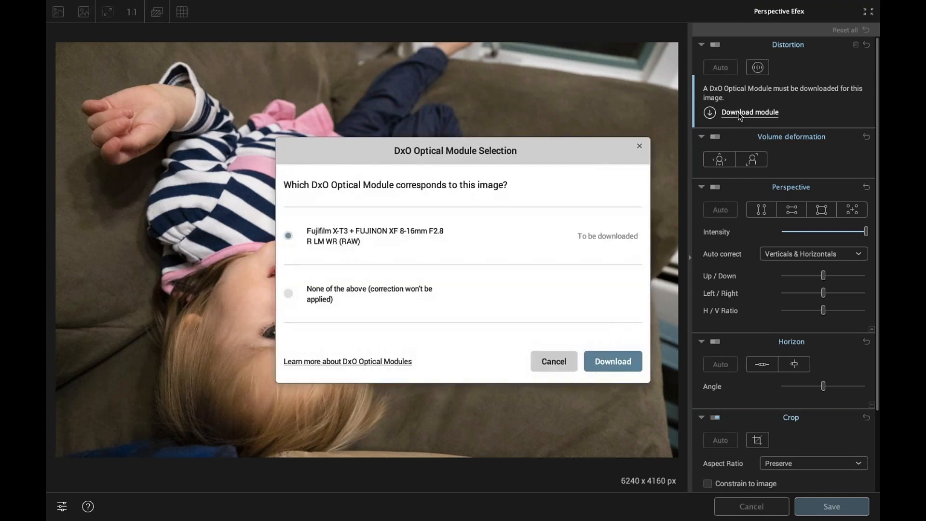
pyautogui.moveTo(529, 144); pyautogui.dragTo(461, 100)
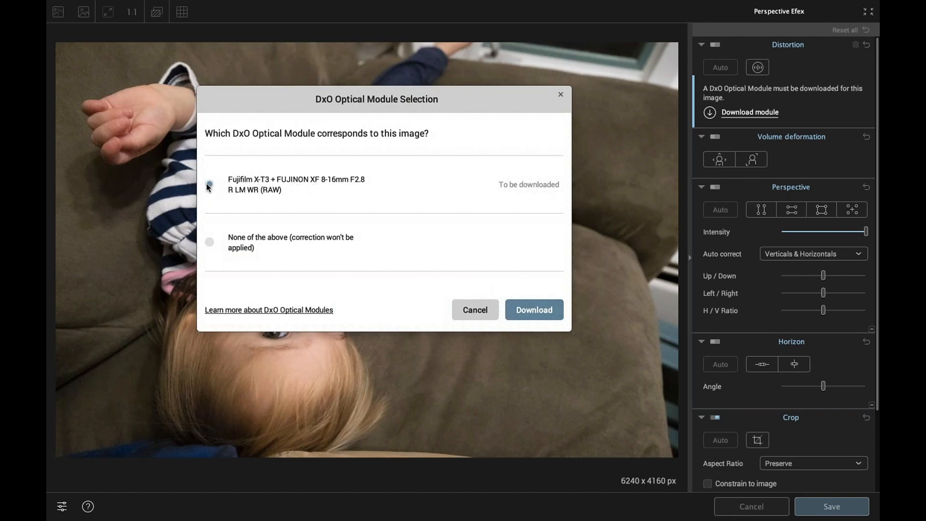
pyautogui.click(532, 312)
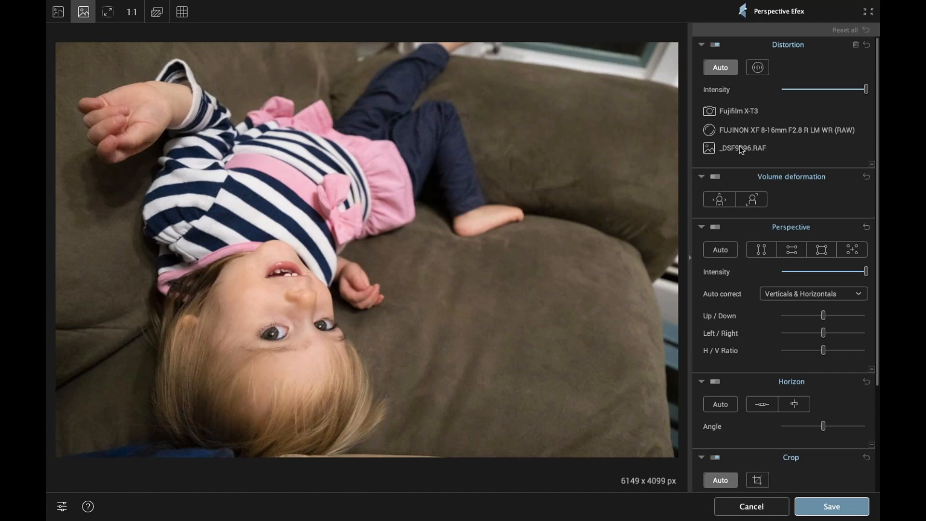
# Compare the photo with and without the automatic distortion correction
pyautogui.moveTo(740, 146)
pyautogui.click(156, 17)
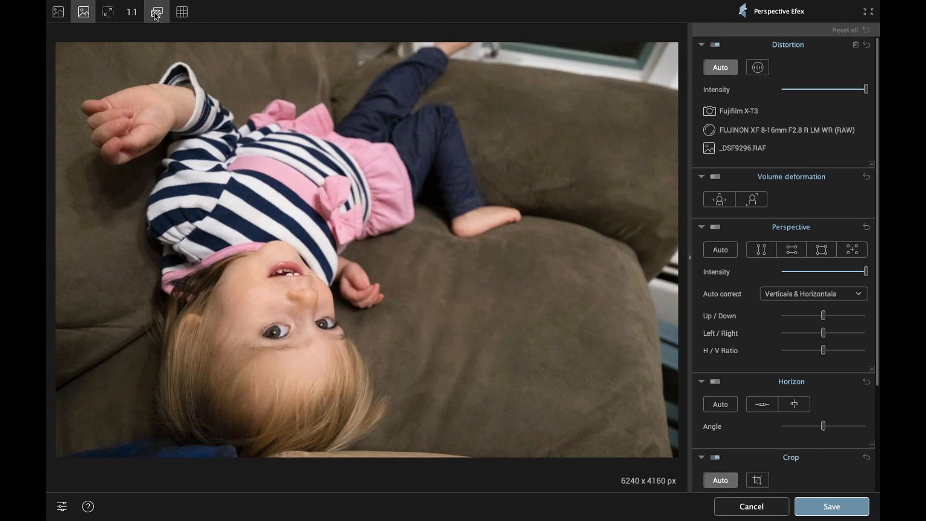
pyautogui.click(156, 17)
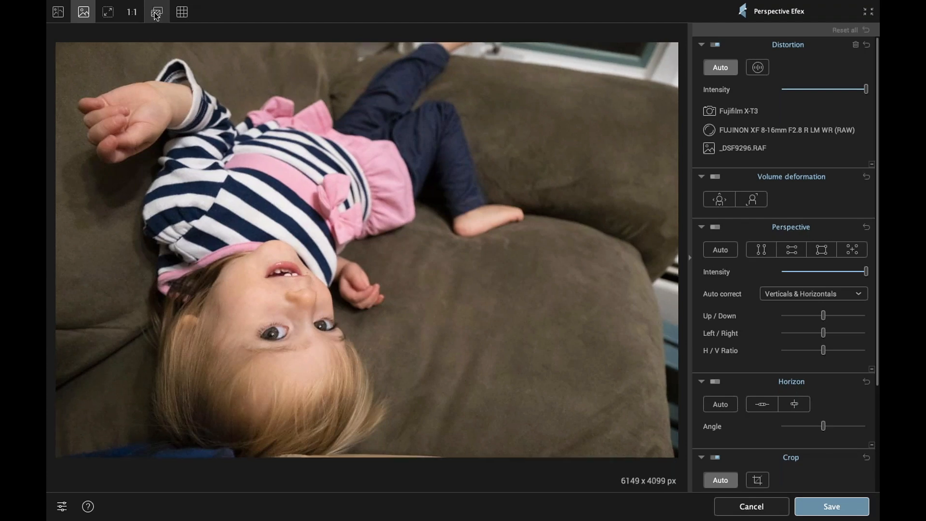
pyautogui.click(156, 17)
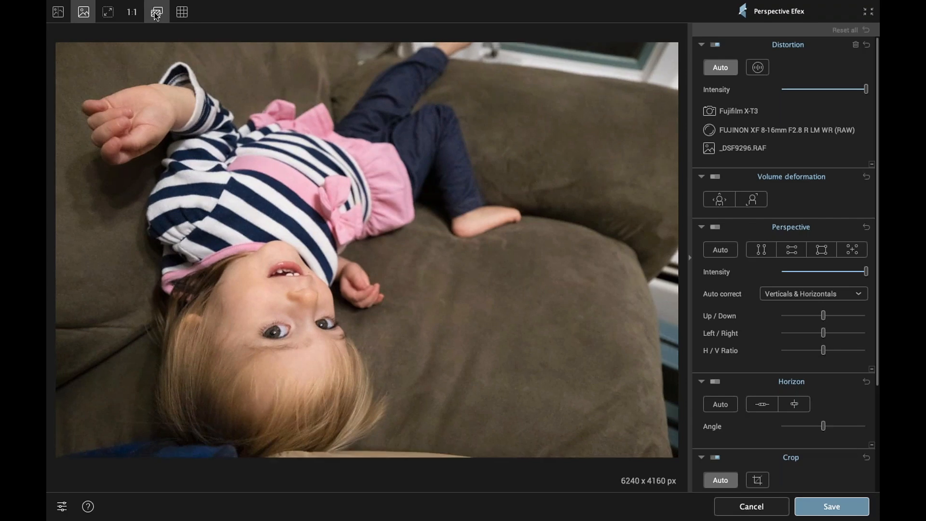
pyautogui.click(156, 16)
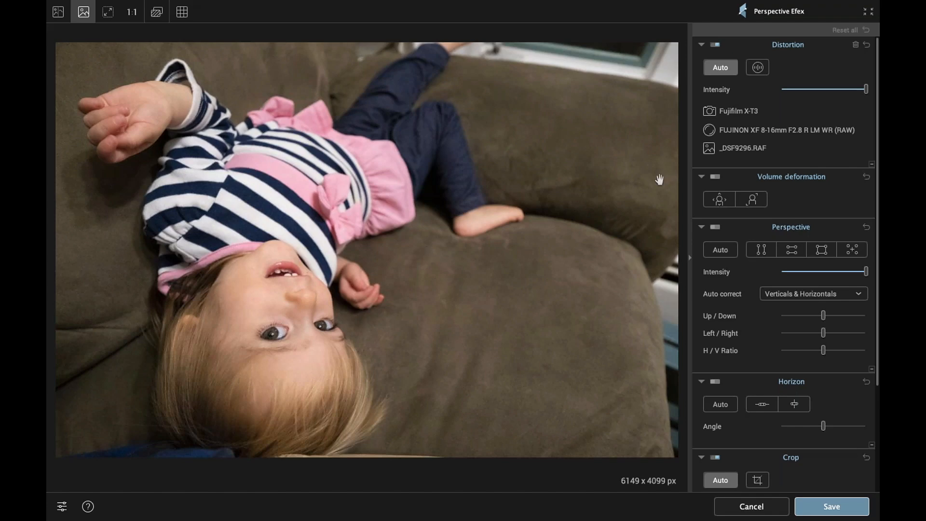
# Try the manual Barrel, Pincushion and Fisheye distortion corrections on the photo
pyautogui.click(757, 71)
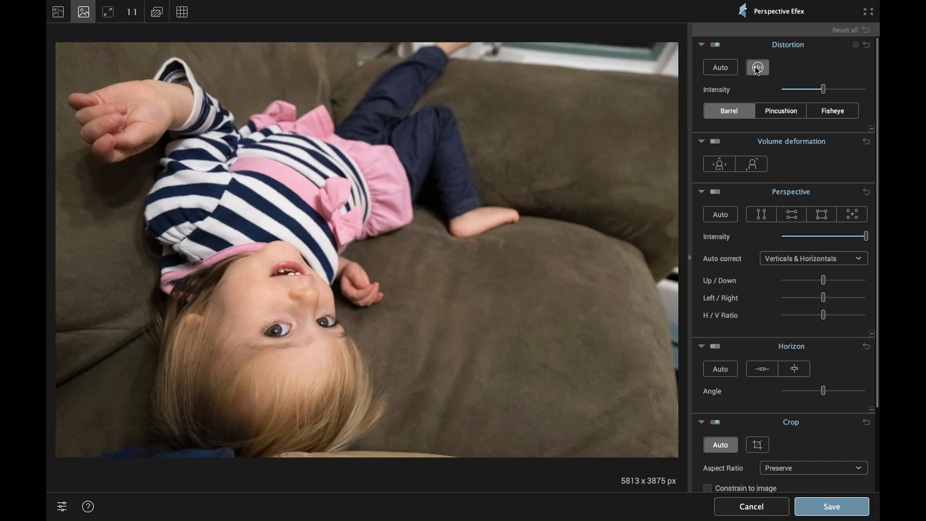
pyautogui.click(722, 70)
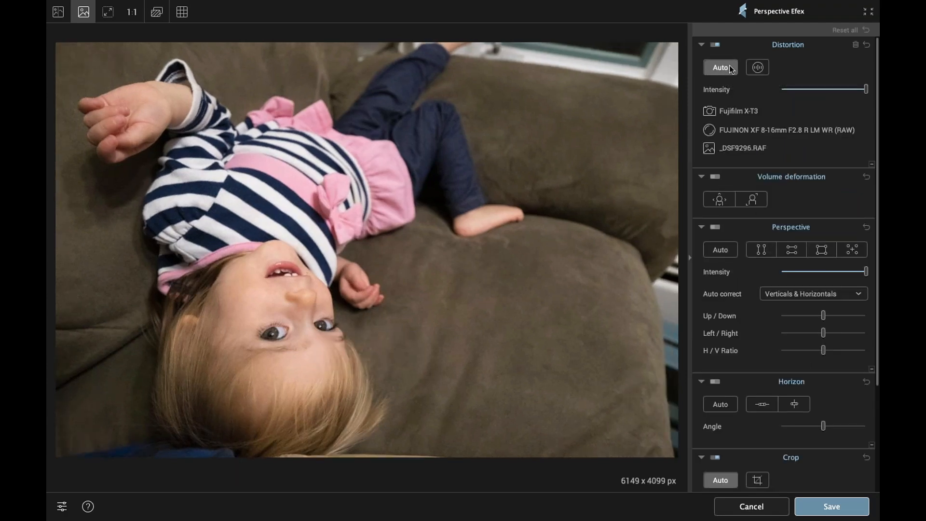
pyautogui.click(757, 69)
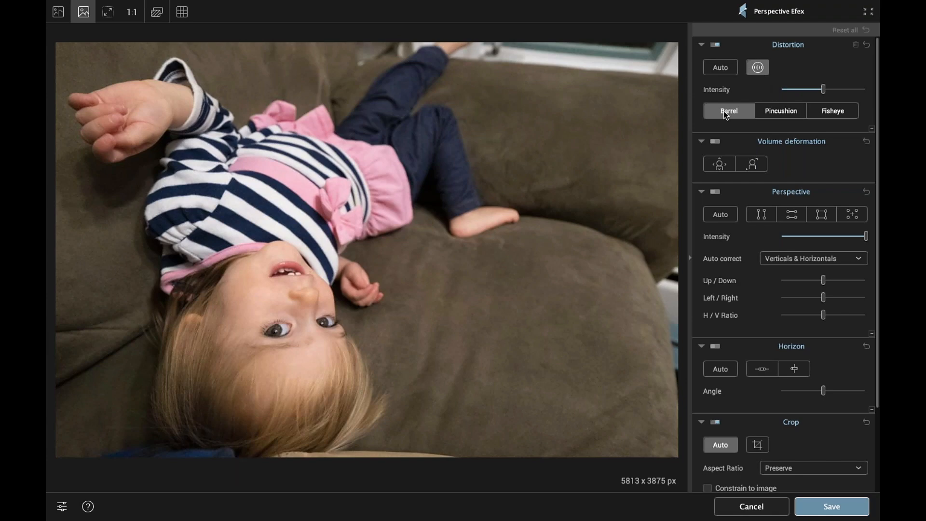
pyautogui.click(781, 111)
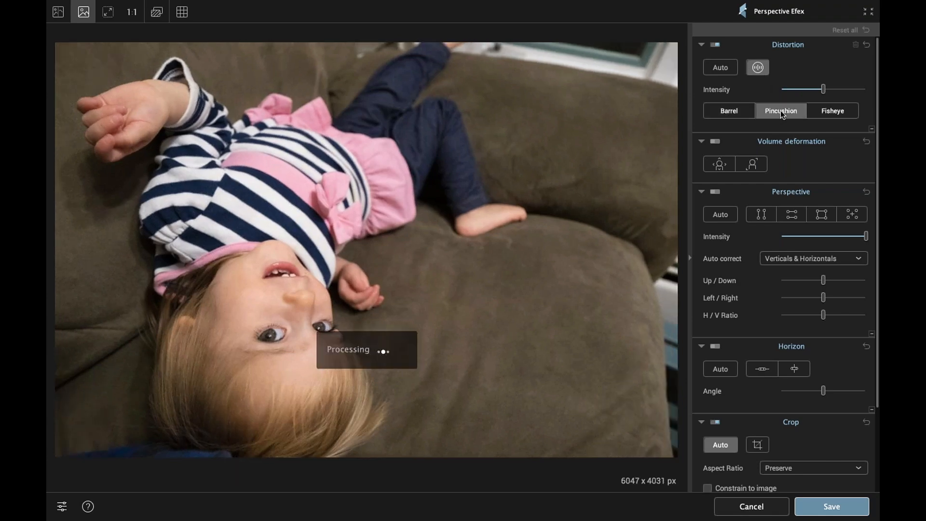
pyautogui.click(834, 112)
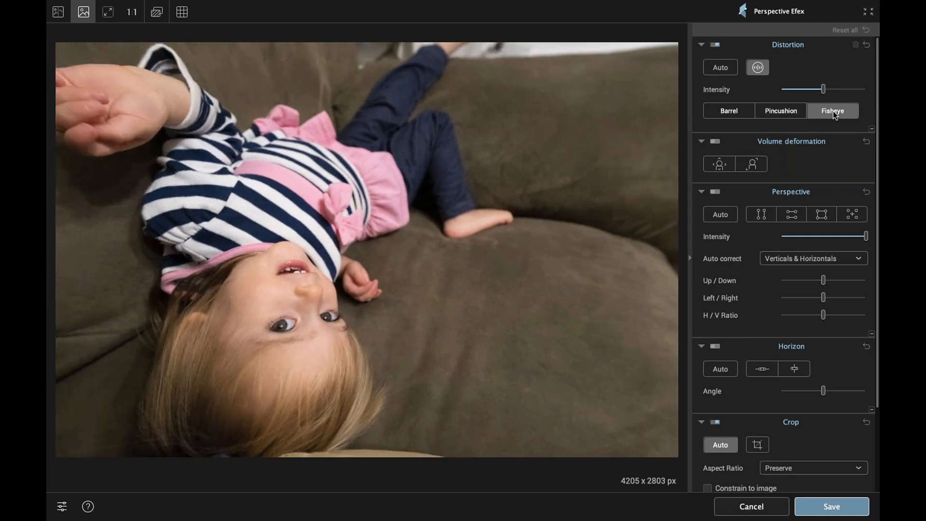
# Try a Fisheye intensity of 82, reset it and return to automatic distortion correction
pyautogui.moveTo(824, 89)
pyautogui.mouseDown()
pyautogui.moveTo(794, 92)
pyautogui.moveTo(846, 95)
pyautogui.moveTo(824, 92)
pyautogui.mouseUp()
pyautogui.moveTo(829, 91); pyautogui.dragTo(852, 94)
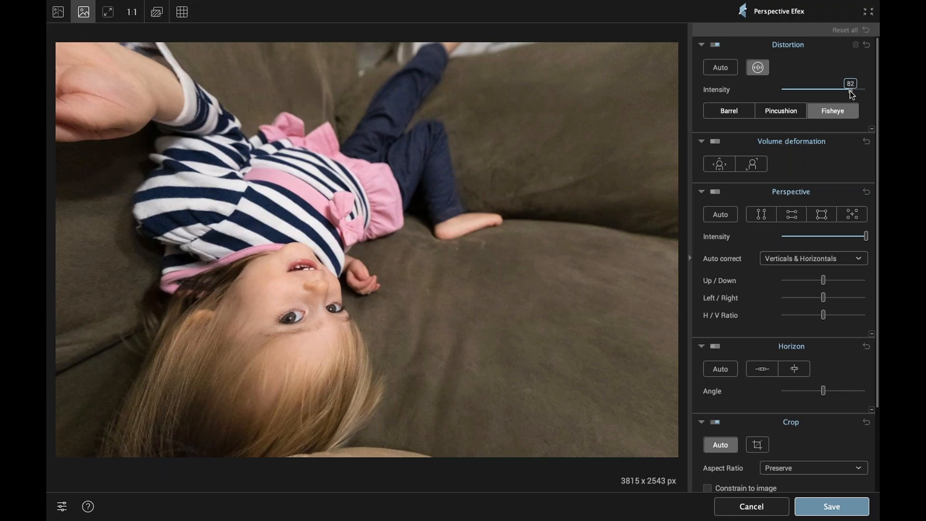
pyautogui.doubleClick(853, 94)
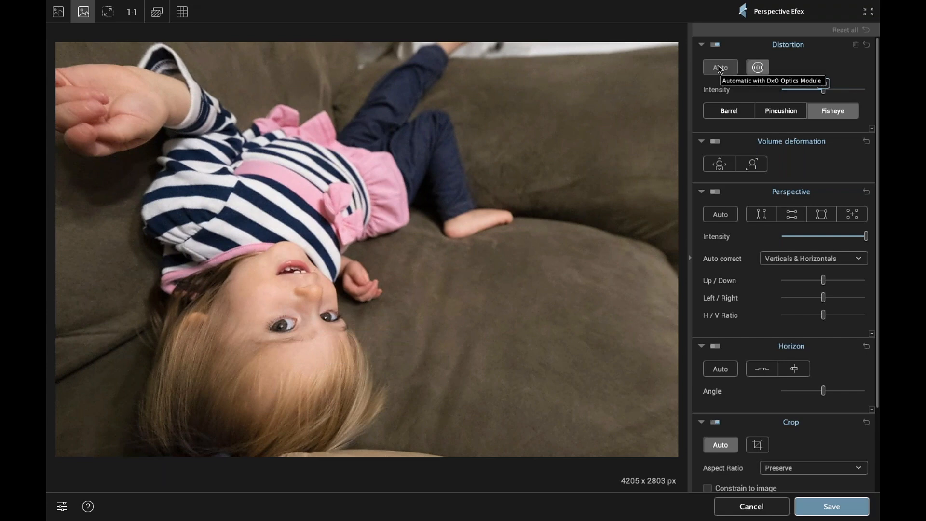
pyautogui.click(719, 68)
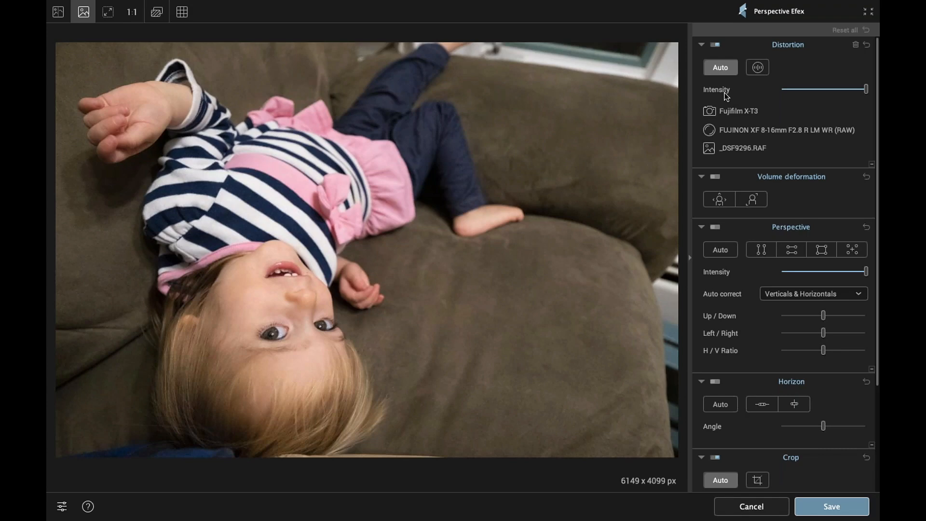
# Collapse the Distortion settings and apply the horizontal and vertical volume deformation correction to the photo
pyautogui.moveTo(865, 98)
pyautogui.click(702, 45)
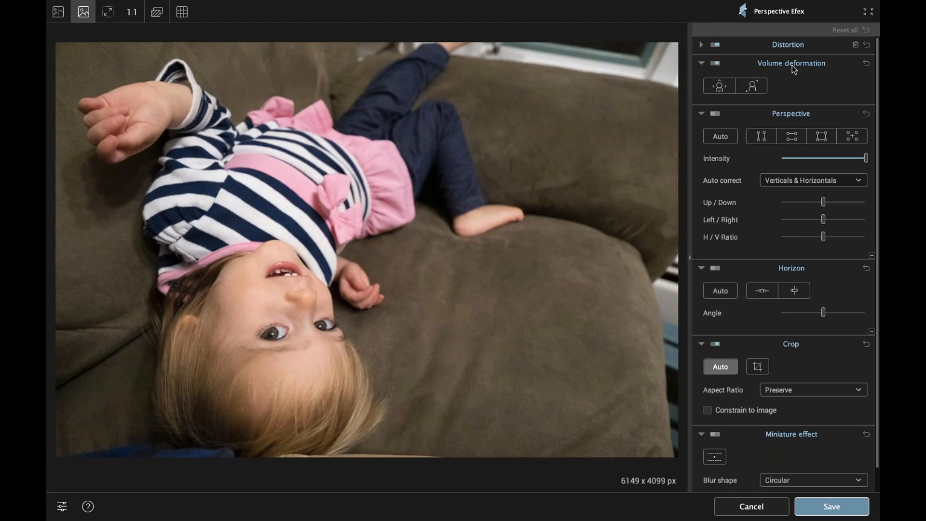
pyautogui.click(720, 86)
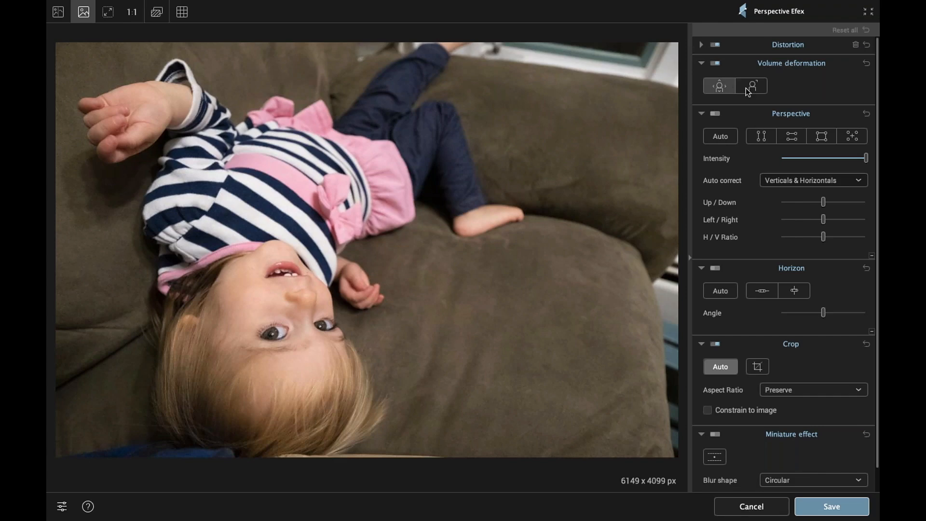
pyautogui.click(720, 88)
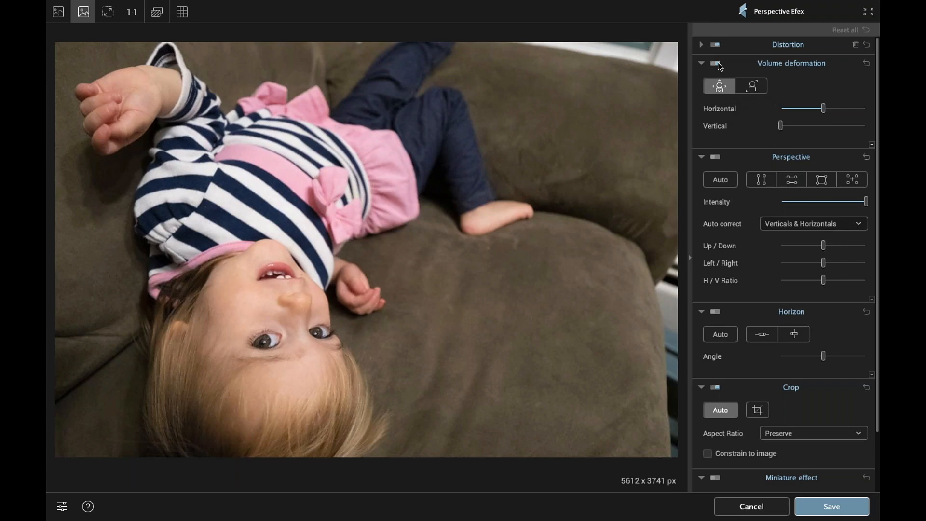
# Compare the photo and its pixel dimensions with and without the horizontal and vertical volume deformation correction
pyautogui.click(717, 63)
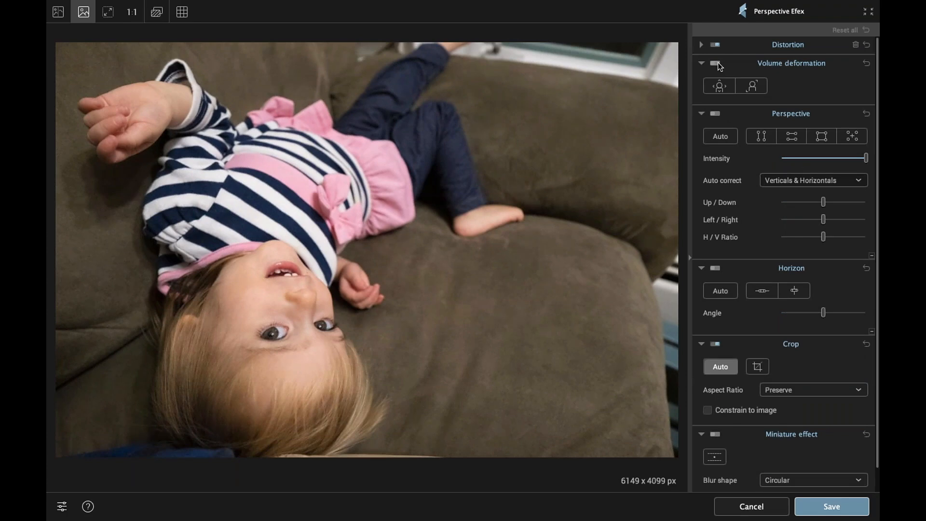
pyautogui.click(720, 87)
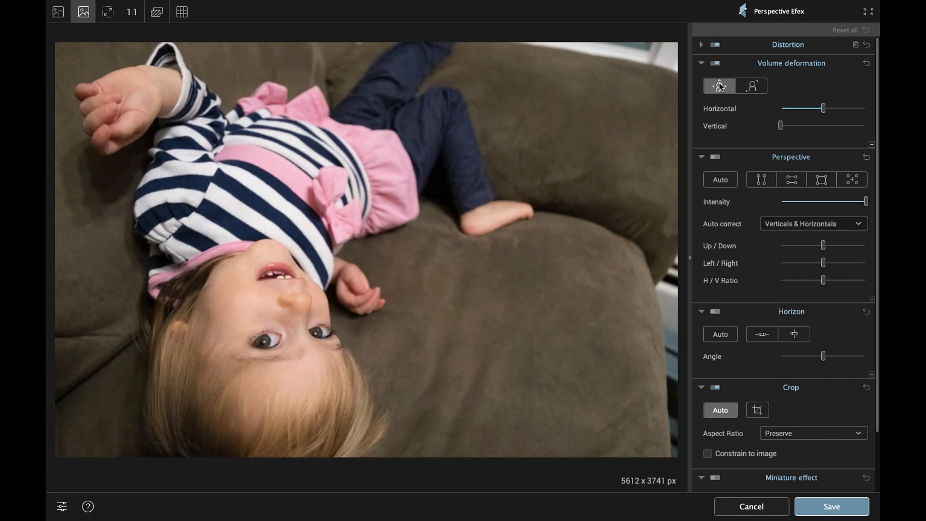
pyautogui.click(756, 92)
pyautogui.click(716, 63)
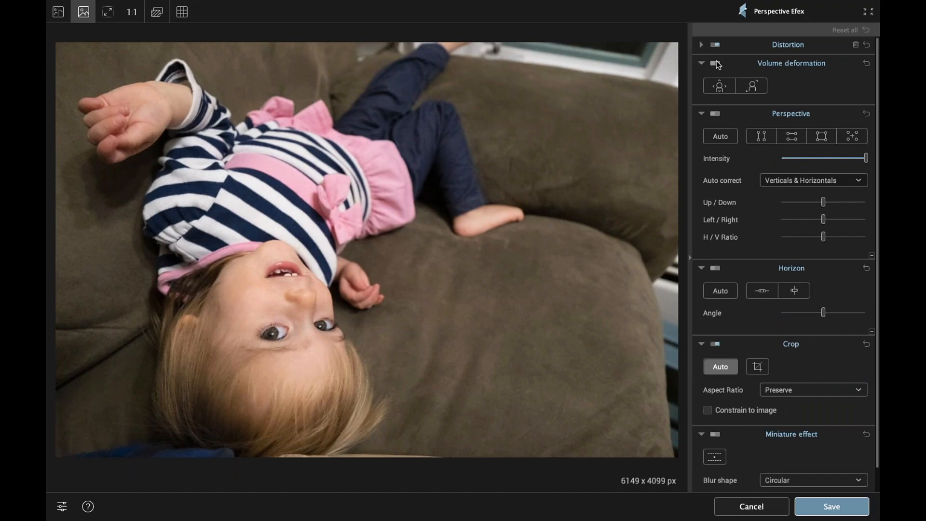
pyautogui.click(720, 87)
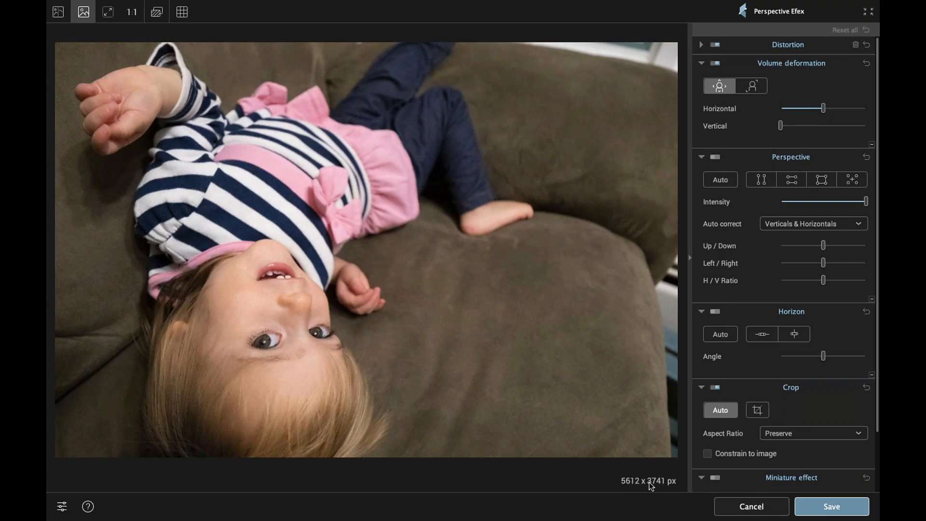
pyautogui.click(715, 65)
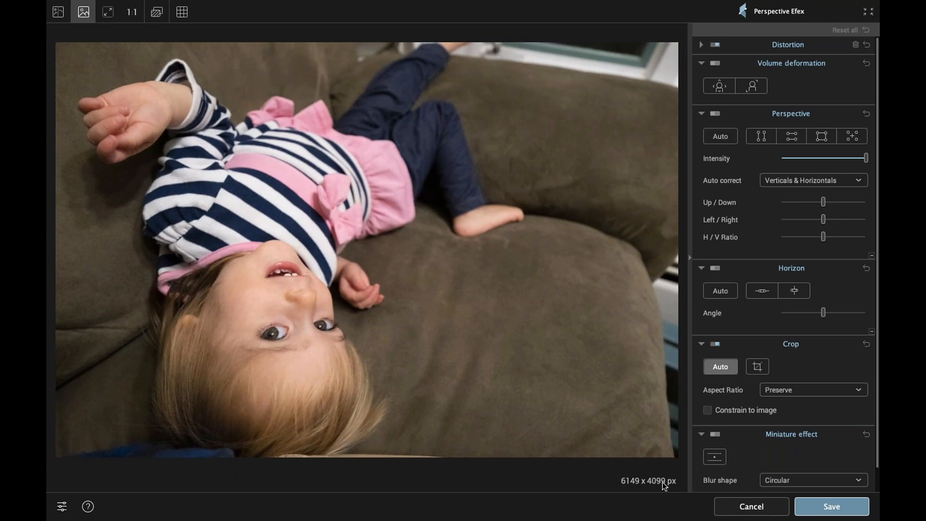
pyautogui.click(719, 86)
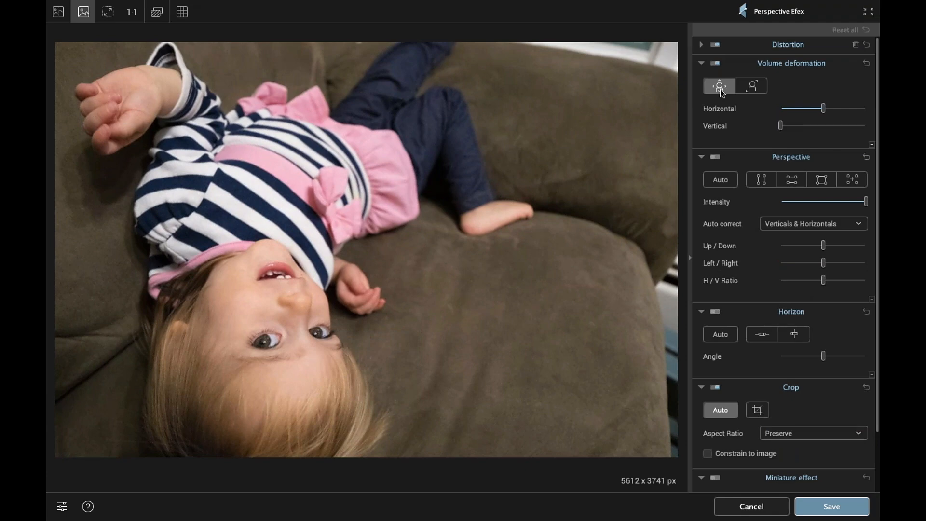
# Switch the volume deformation to Diagonal, lower its intensity to about half, and compare the result with the original
pyautogui.click(754, 86)
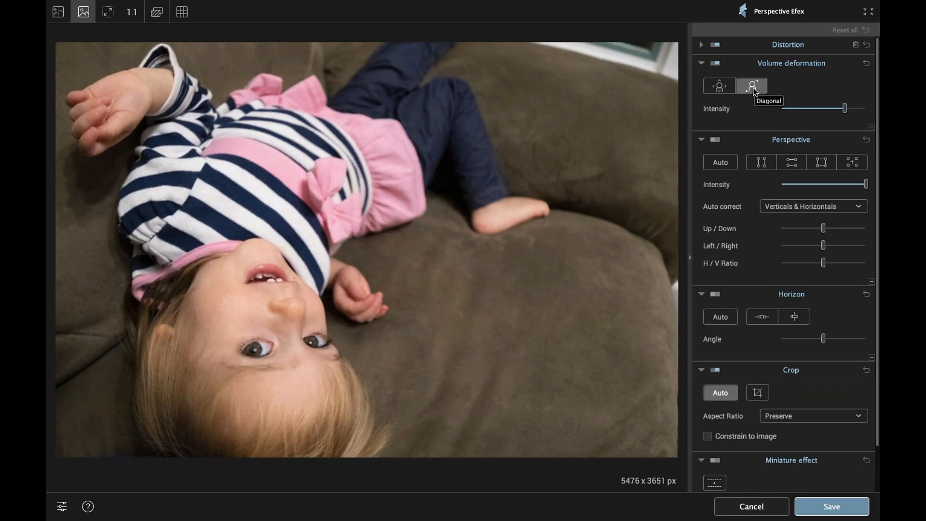
pyautogui.moveTo(846, 109)
pyautogui.moveTo(836, 110); pyautogui.dragTo(824, 110)
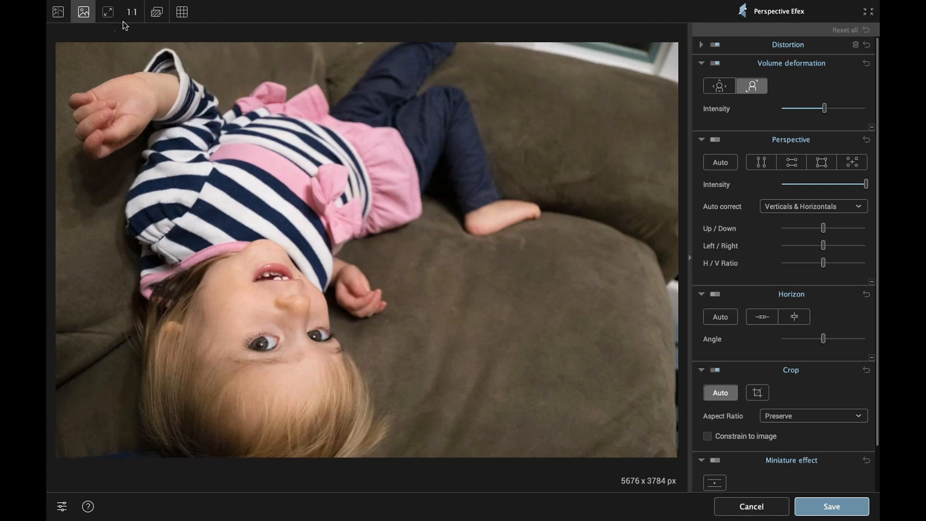
pyautogui.click(157, 12)
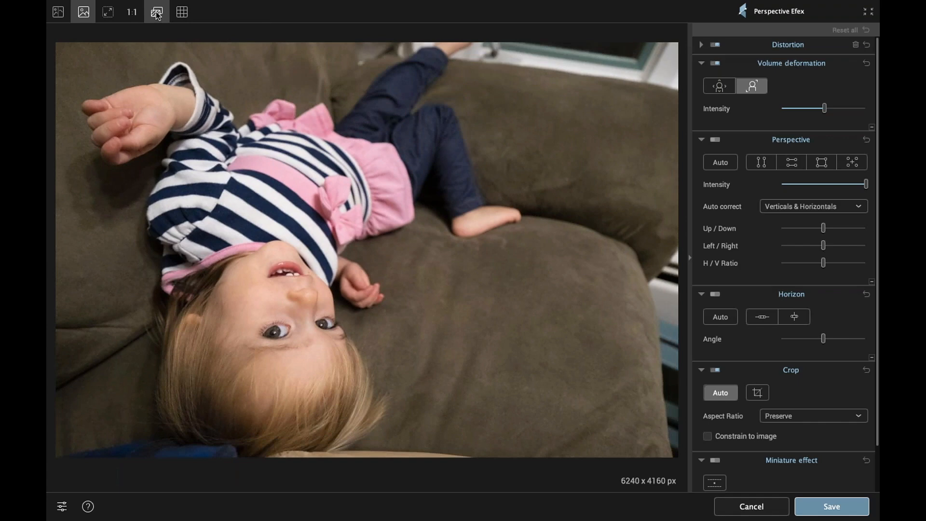
pyautogui.click(157, 14)
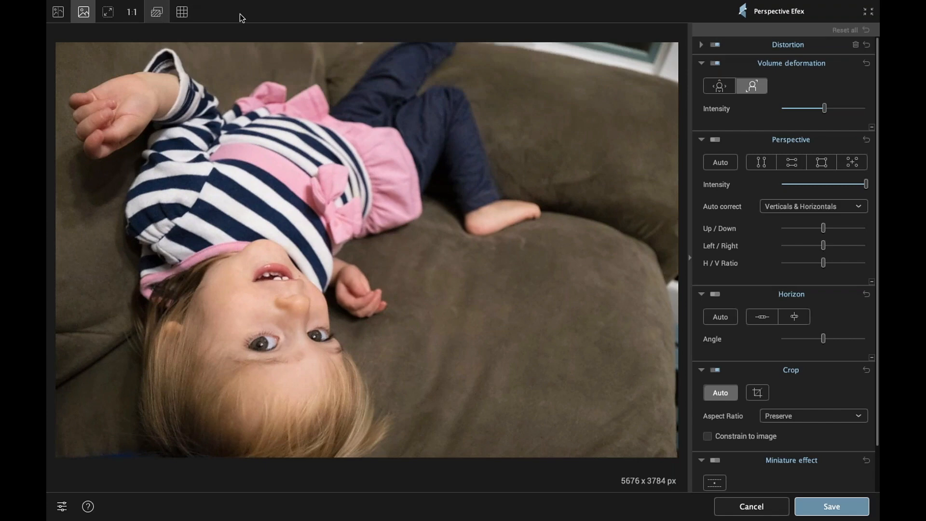
# Reduce the Diagonal volume deformation intensity to slightly below half and compare the result with the original photo
pyautogui.moveTo(813, 113)
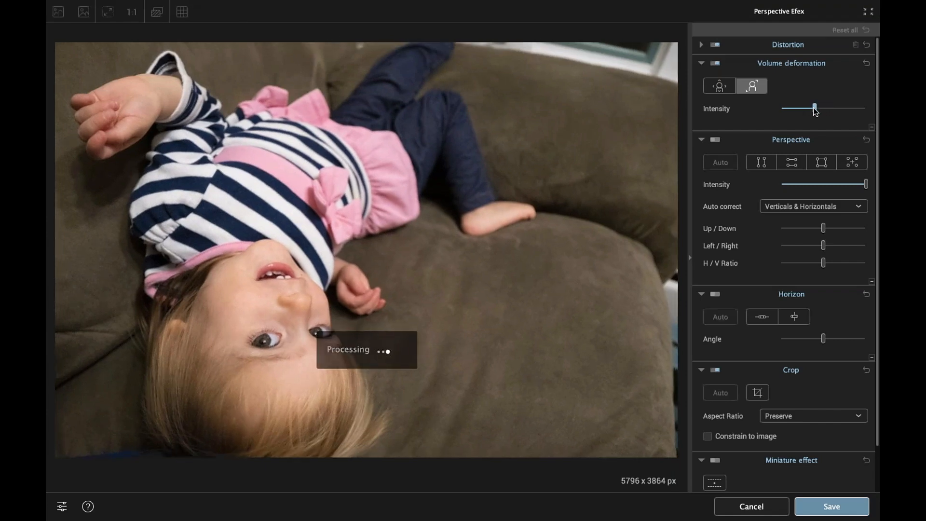
pyautogui.moveTo(814, 108); pyautogui.dragTo(816, 108)
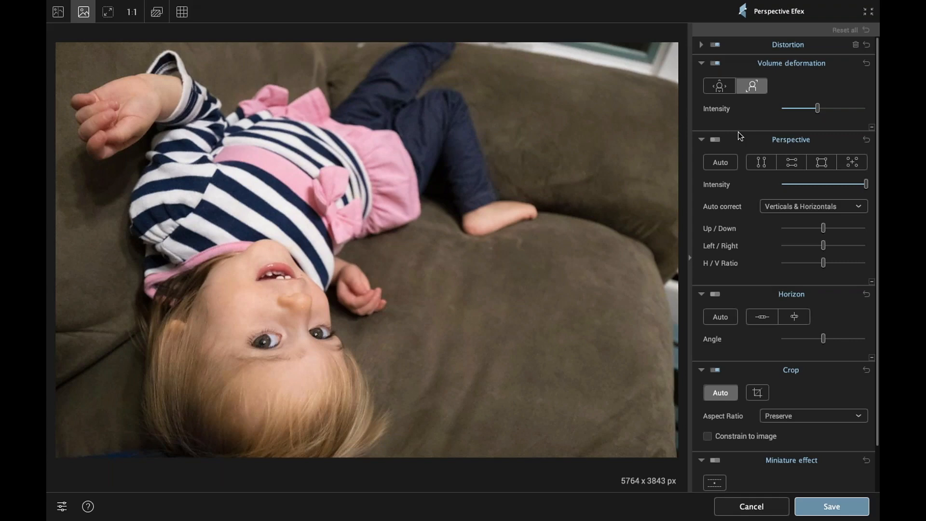
pyautogui.scroll(-1, 738, 132)
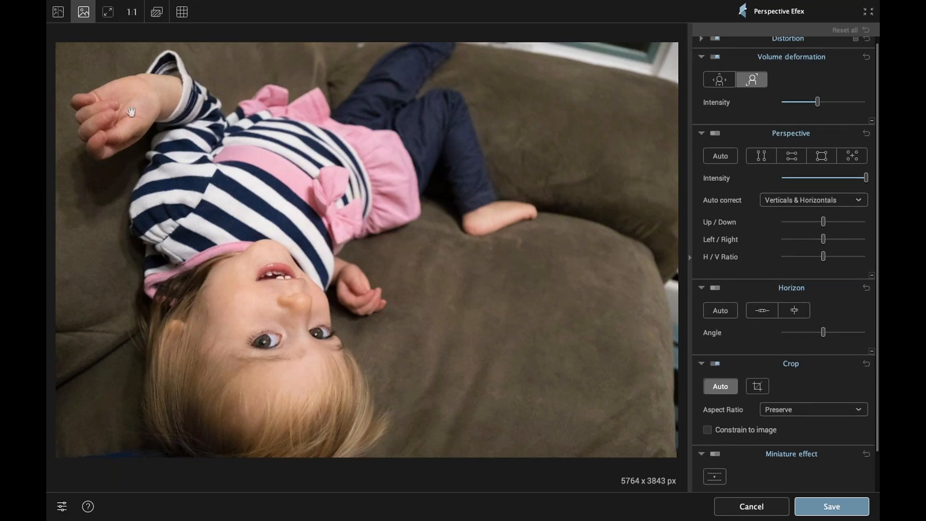
pyautogui.click(157, 16)
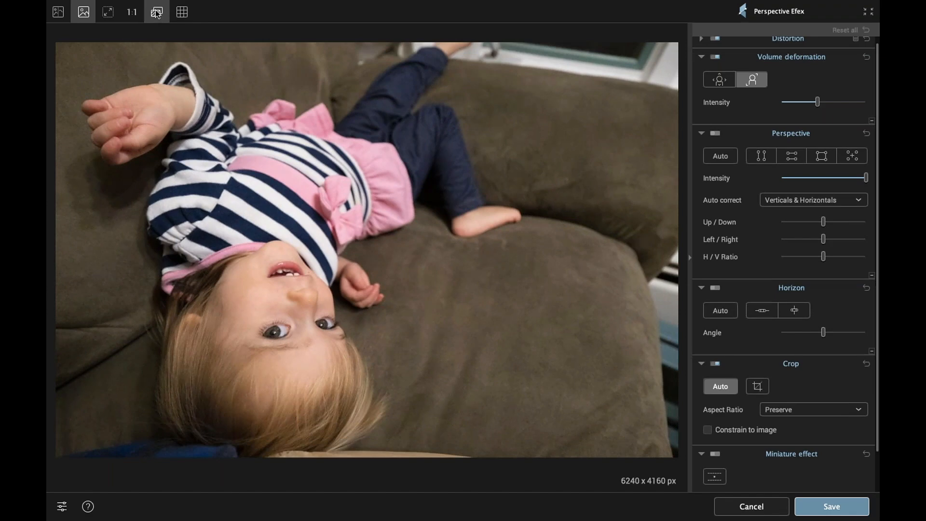
pyautogui.click(157, 13)
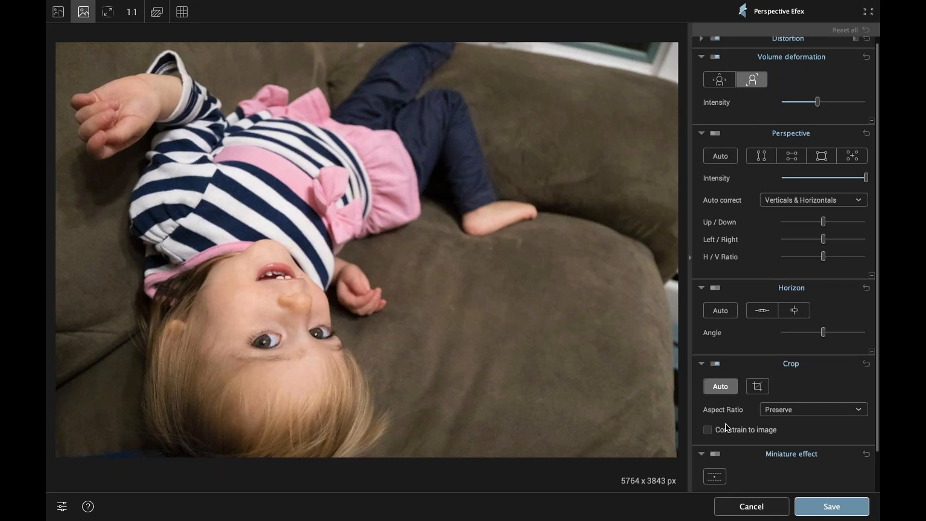
# Save the correction to Photoshop and, with the Nik Collection Selective Tool minimised, compare Layer 1 with the Background photo
pyautogui.click(833, 508)
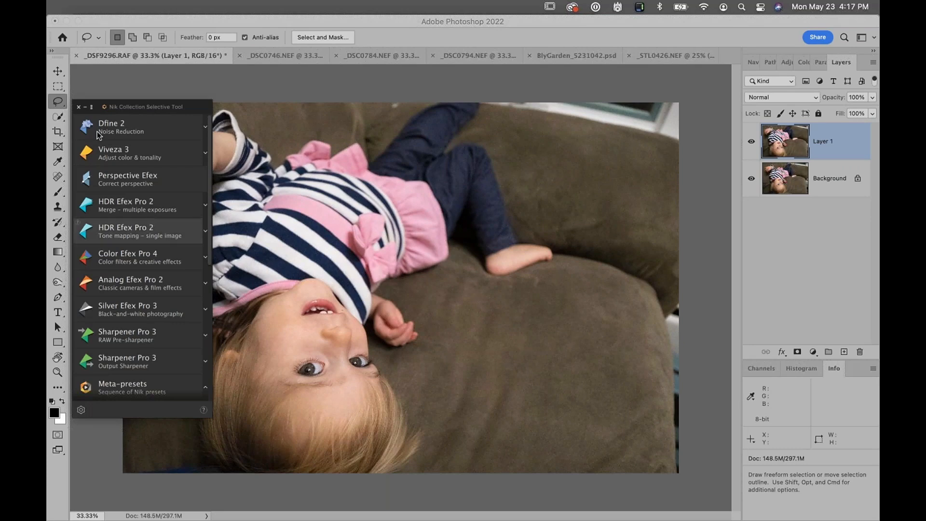
pyautogui.click(85, 106)
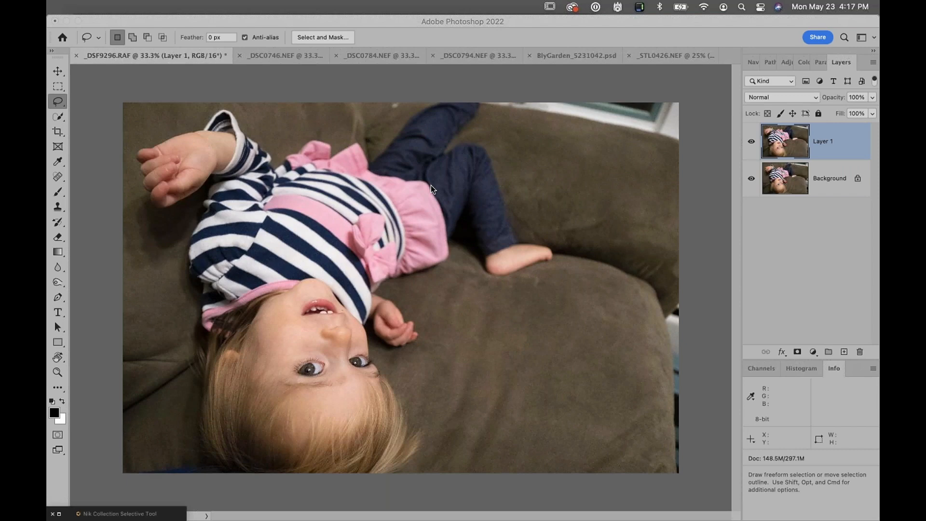
pyautogui.click(752, 141)
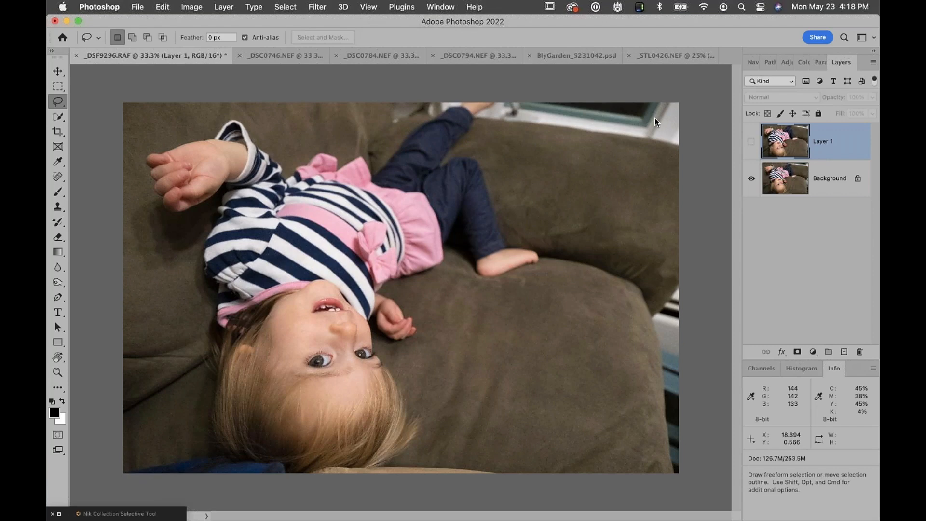
pyautogui.click(752, 143)
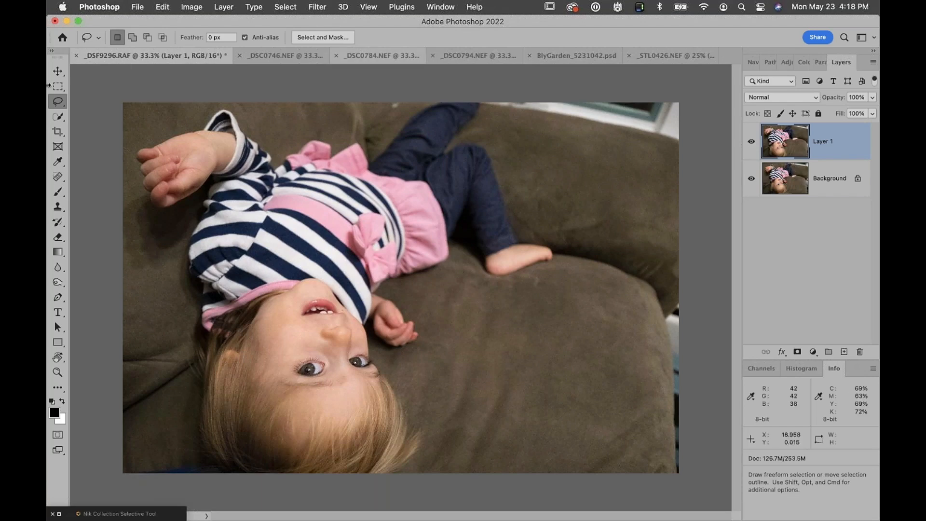
# Compare the perspective in _DSC0746.NEF, _DSC0784.NEF and _DSC0794.NEF, with the Move tool active, and return to _DSC0746.NEF
pyautogui.click(267, 56)
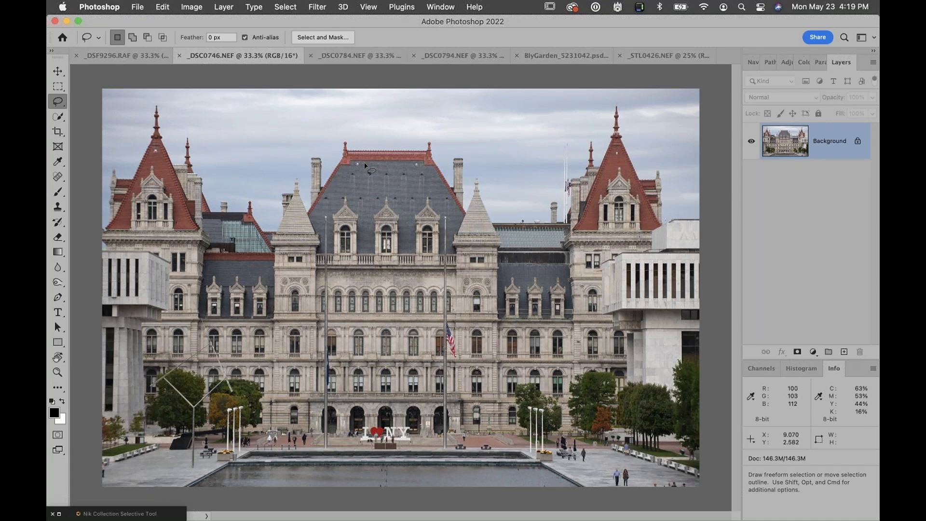
pyautogui.press('v')
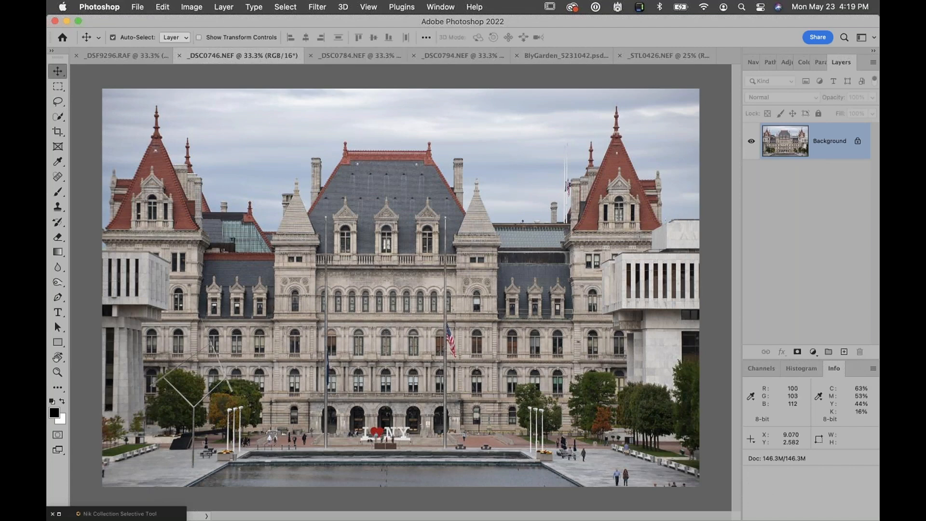
pyautogui.click(338, 57)
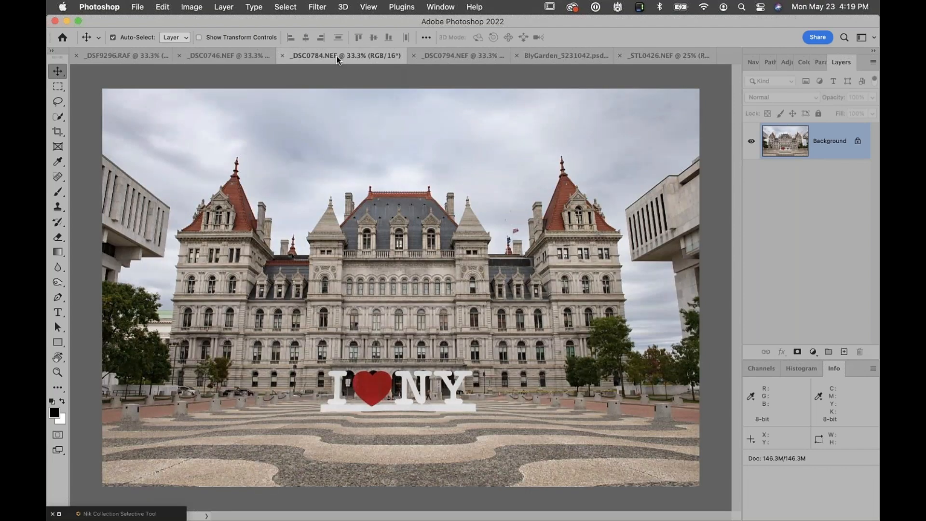
pyautogui.click(449, 55)
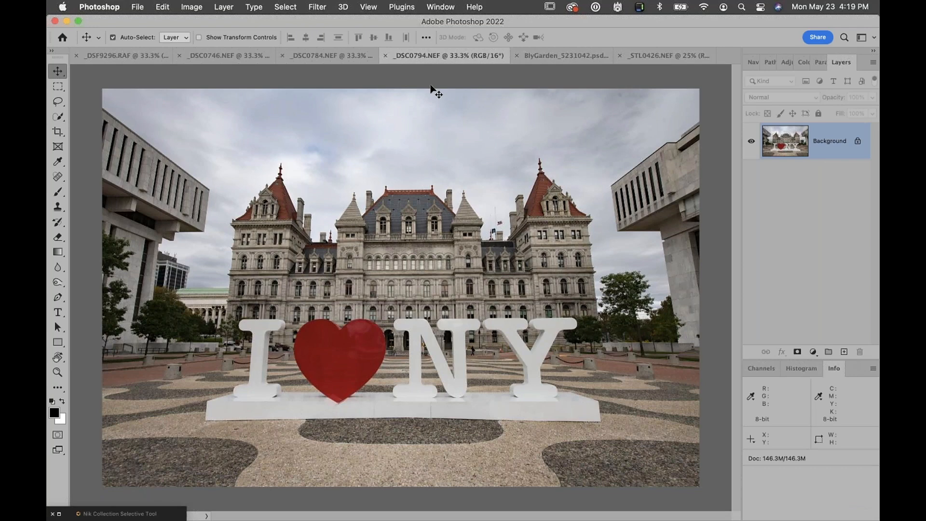
pyautogui.click(329, 55)
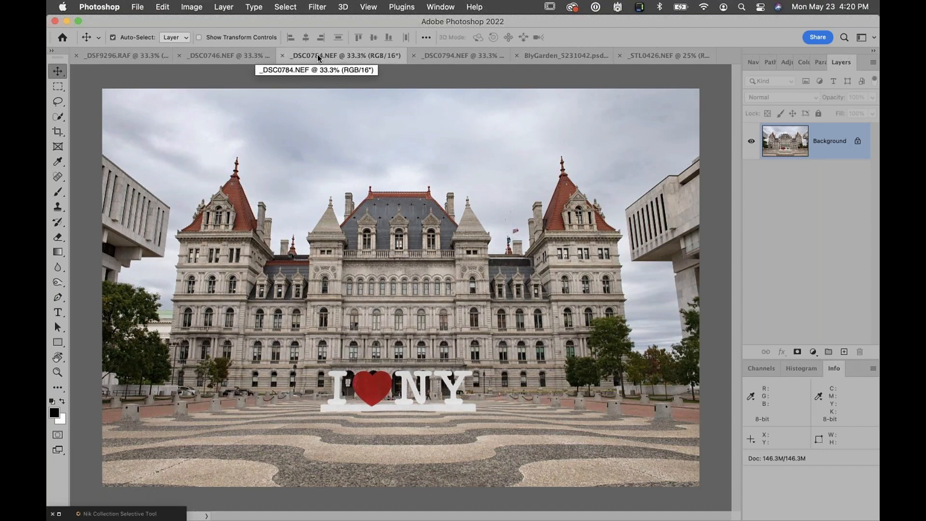
pyautogui.click(207, 57)
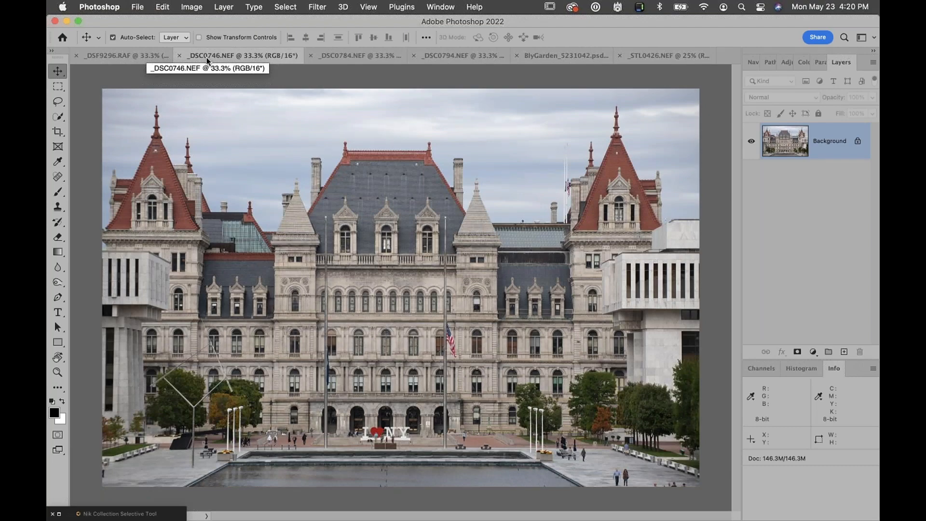
# Examine the towers, roofs and facade of the building in _DSC0746.NEF at 100% magnification
pyautogui.press('super')
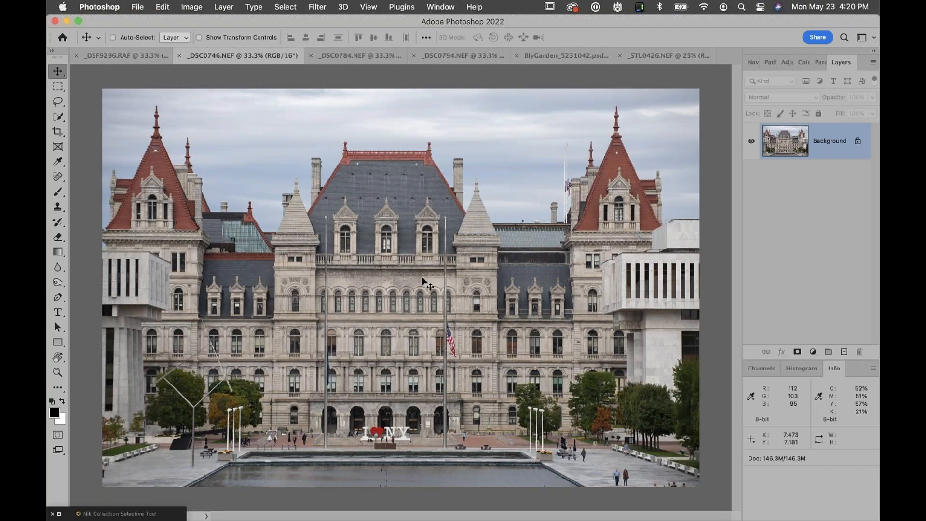
pyautogui.press('super+equal')
pyautogui.press('super+equal')
pyautogui.press('super+equal')
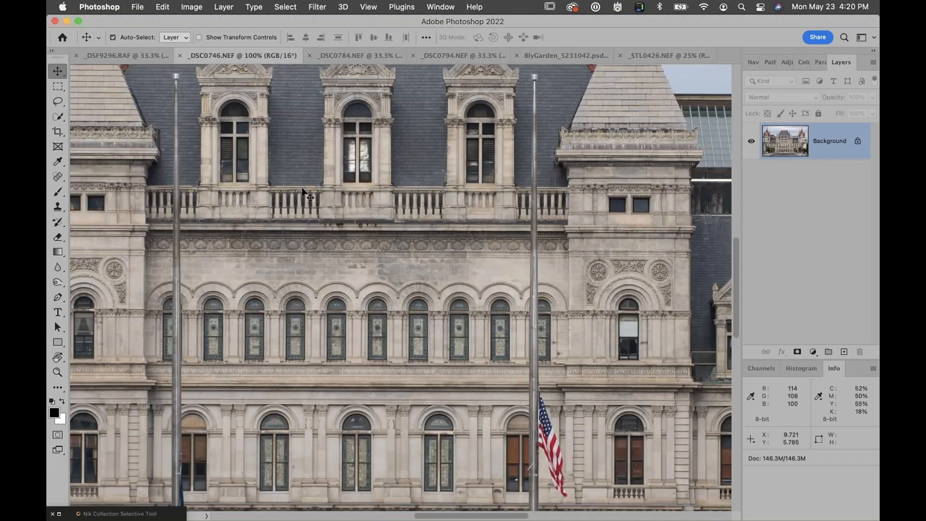
pyautogui.moveTo(275, 223); pyautogui.dragTo(437, 226)
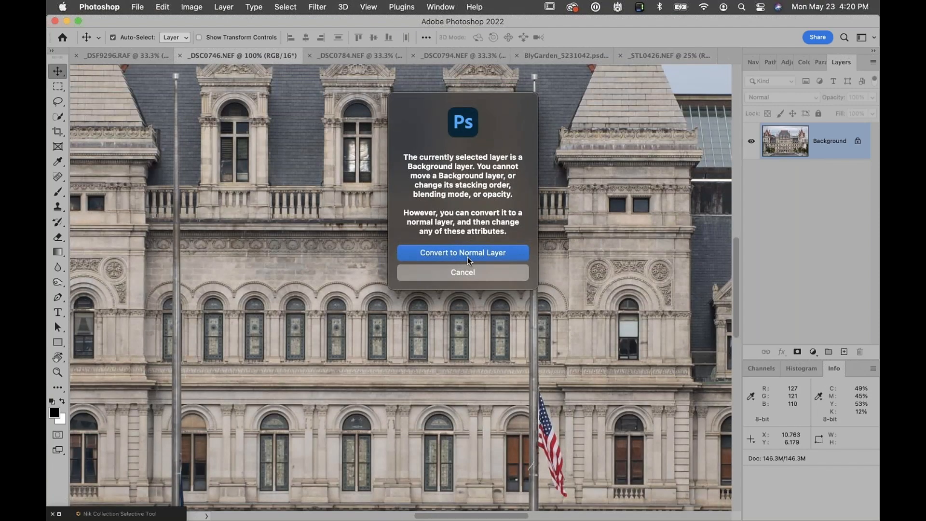
pyautogui.click(470, 272)
pyautogui.press('space')
pyautogui.moveTo(146, 127); pyautogui.dragTo(419, 239)
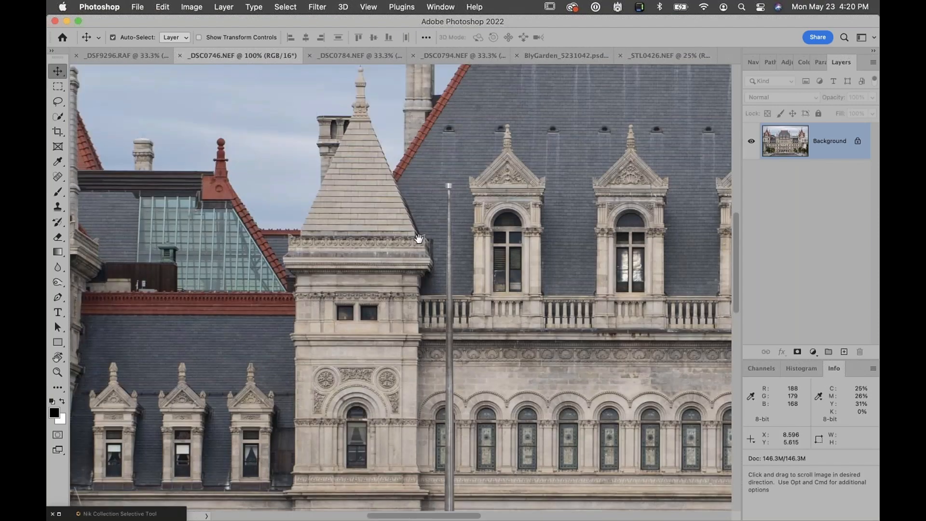
pyautogui.moveTo(449, 281); pyautogui.dragTo(647, 374)
pyautogui.moveTo(172, 131); pyautogui.dragTo(383, 260)
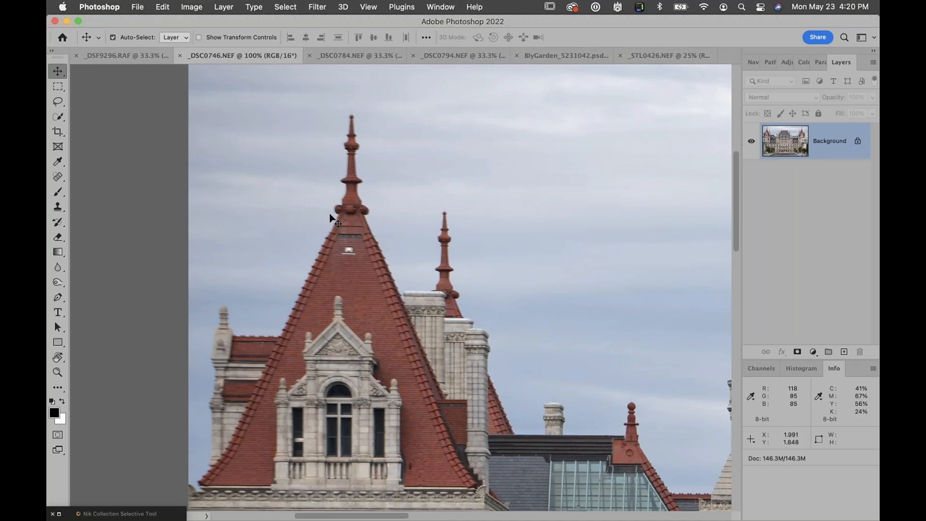
pyautogui.press('space')
pyautogui.scroll(-10, 395, 239)
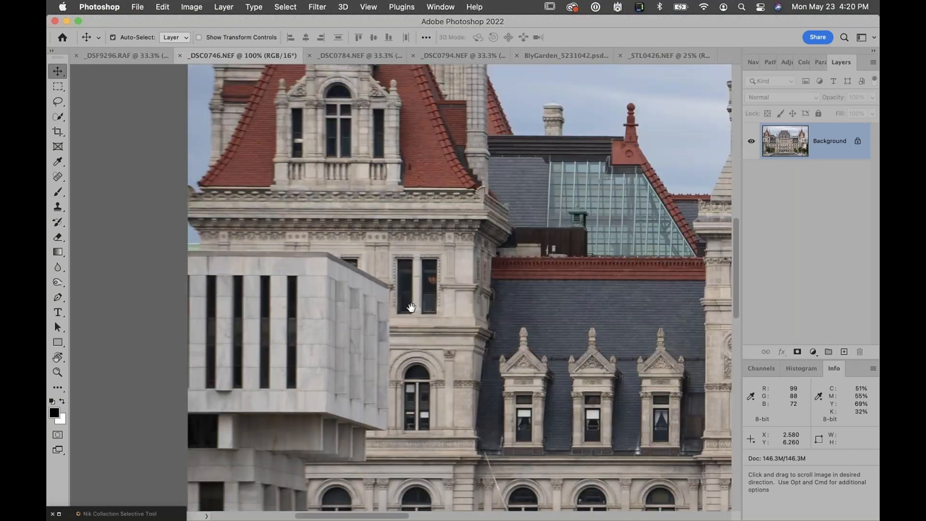
pyautogui.hscroll(9, 300, 387)
pyautogui.scroll(2, 300, 386)
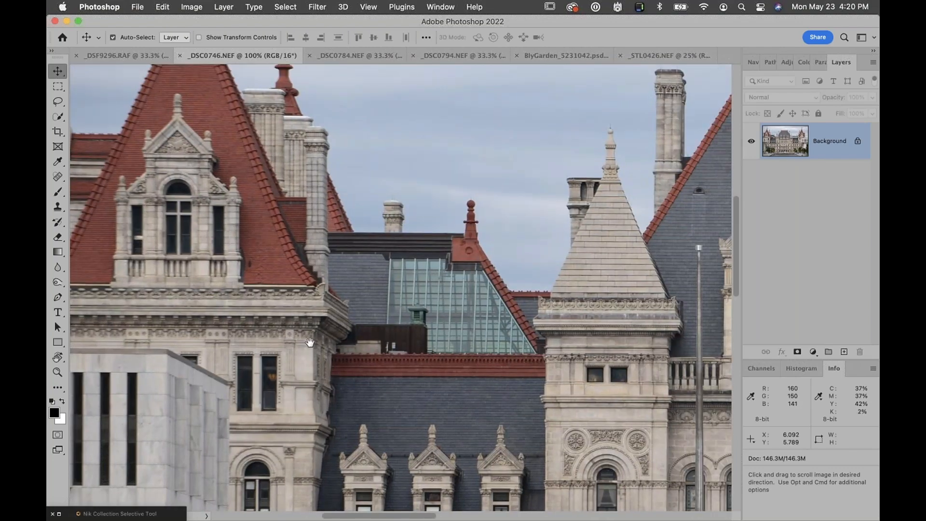
# Examine the central roof, chimneys and flagpoles of the building at 100% magnification and return to the whole photo at 33.3%
pyautogui.hscroll(15, 256, 415)
pyautogui.scroll(2, 257, 415)
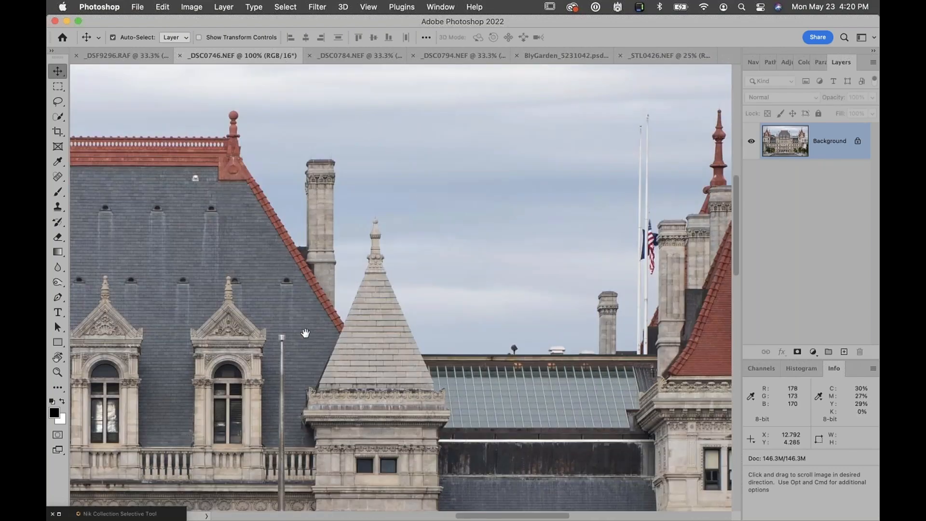
pyautogui.hscroll(2, 282, 335)
pyautogui.hscroll(-3, 282, 336)
pyautogui.press('super+0')
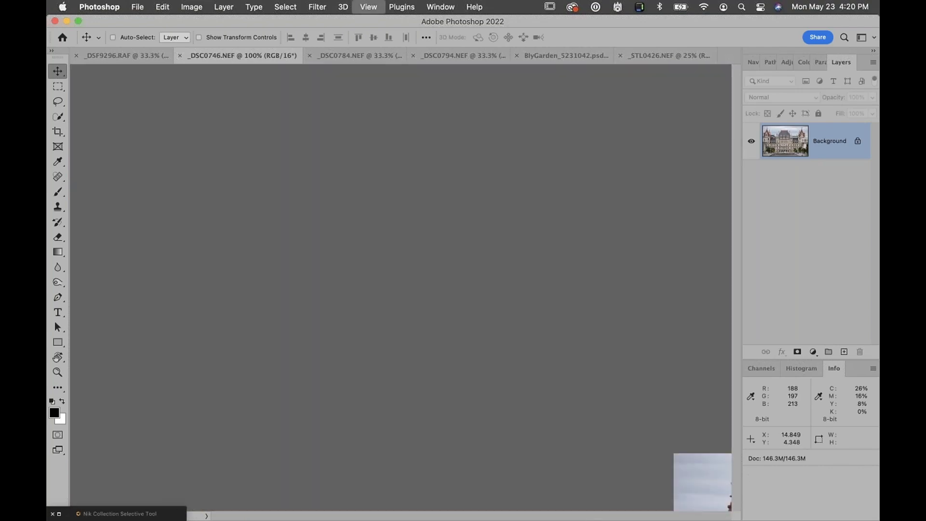
pyautogui.press('super+minus')
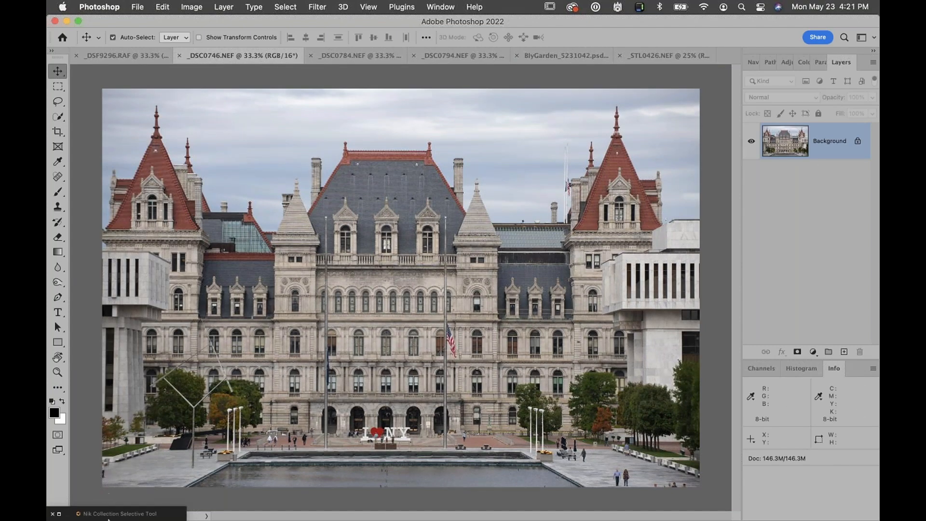
# Open the photo in Perspective Efex and download the DxO Optical Module for Nikon D850 + AF-S VR Zoom-Nikkor 70-200mm f/2.8G IF-ED
pyautogui.click(59, 514)
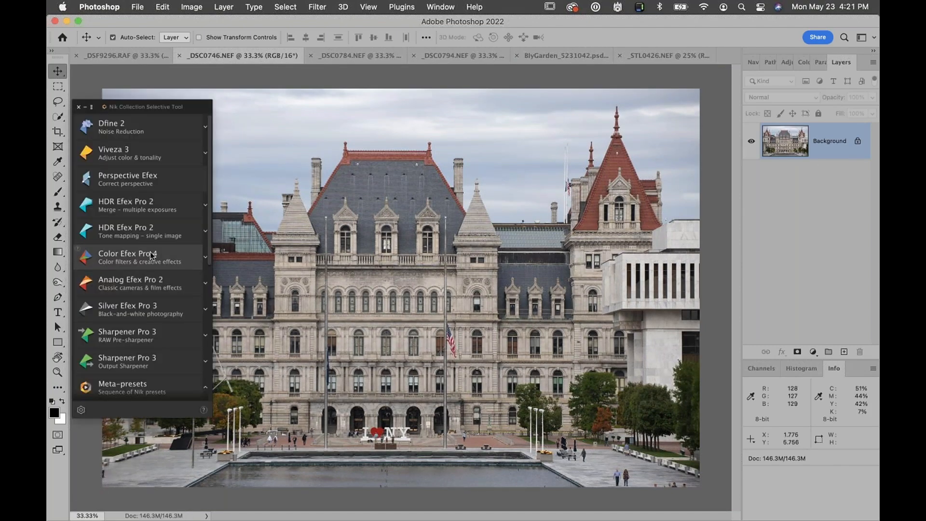
pyautogui.click(130, 182)
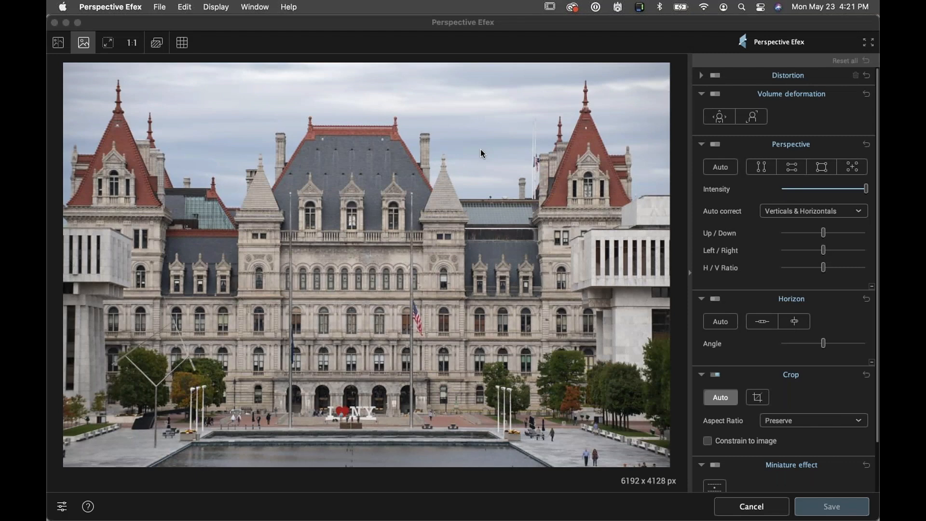
pyautogui.click(702, 76)
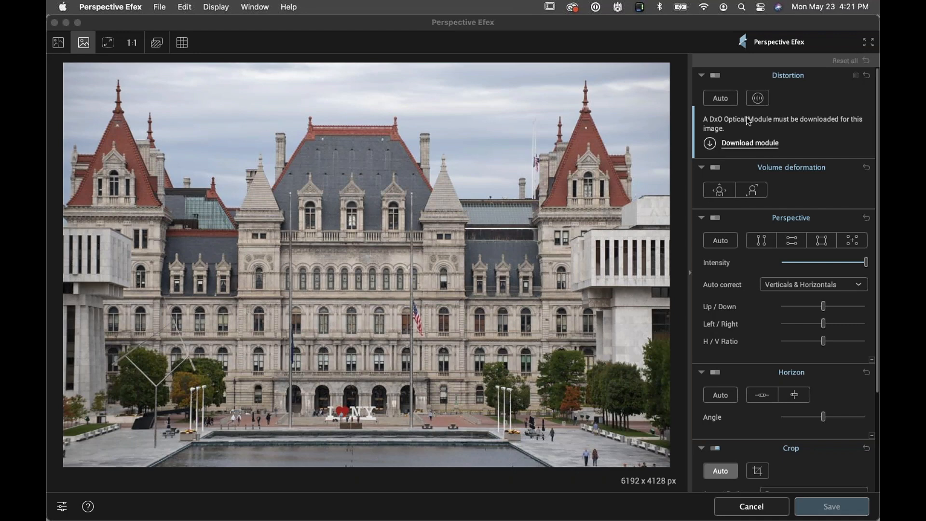
pyautogui.click(743, 143)
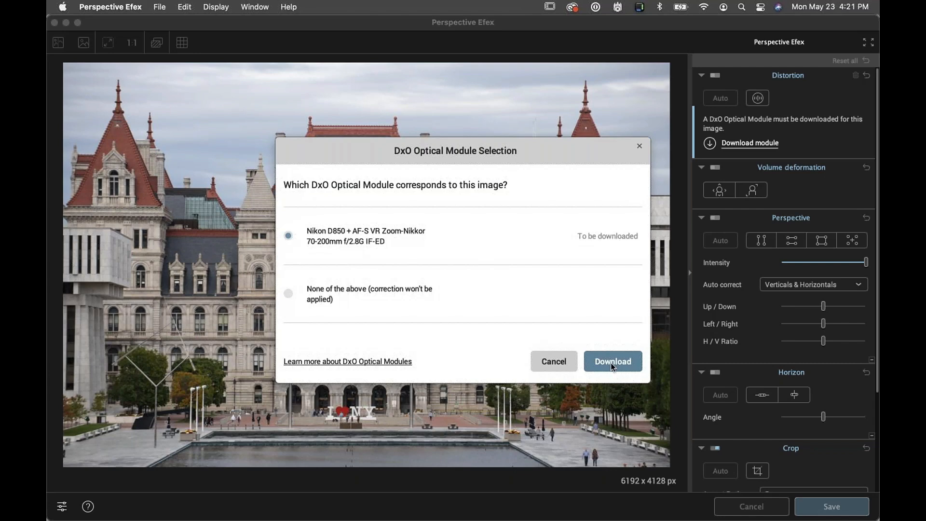
pyautogui.click(627, 360)
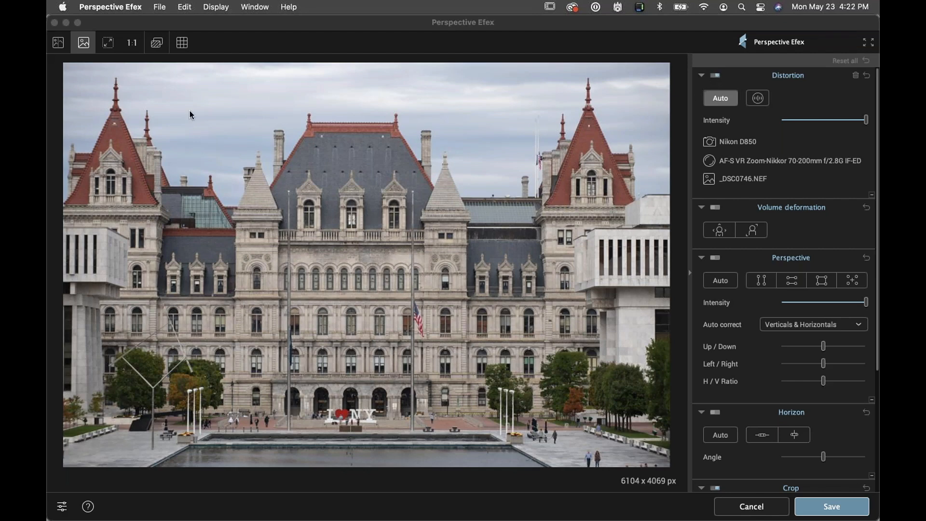
# Compare the distortion-corrected photo with the original, in full view and side by side, and switch automatic distortion correction off and on
pyautogui.click(157, 45)
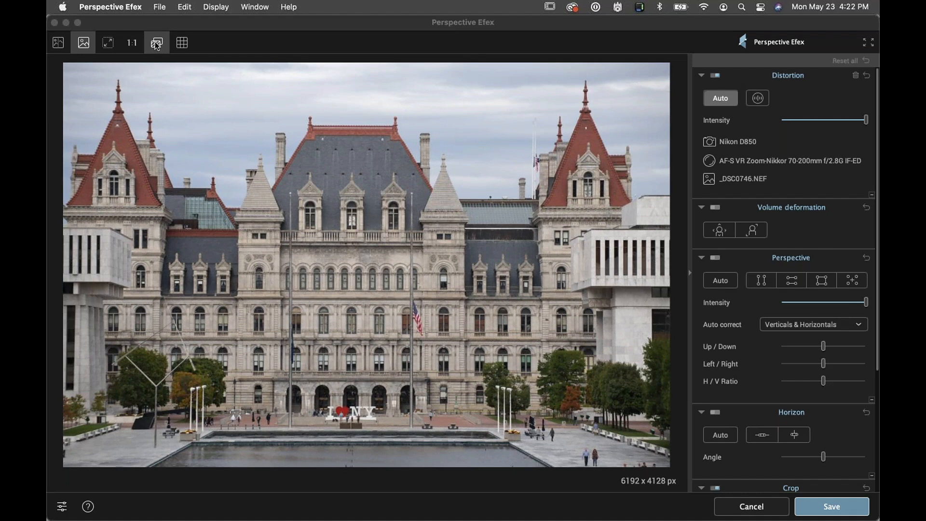
pyautogui.click(157, 45)
pyautogui.click(157, 46)
pyautogui.click(157, 46)
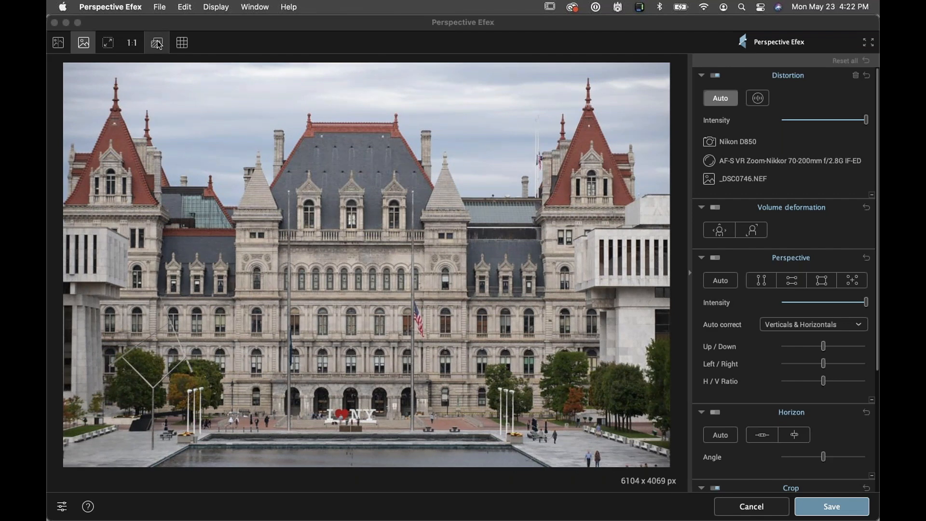
pyautogui.click(58, 43)
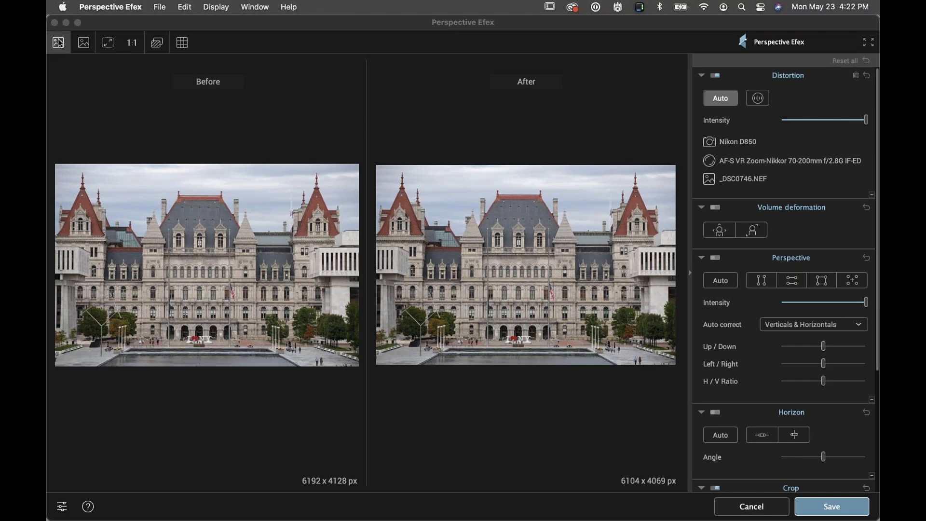
pyautogui.click(82, 42)
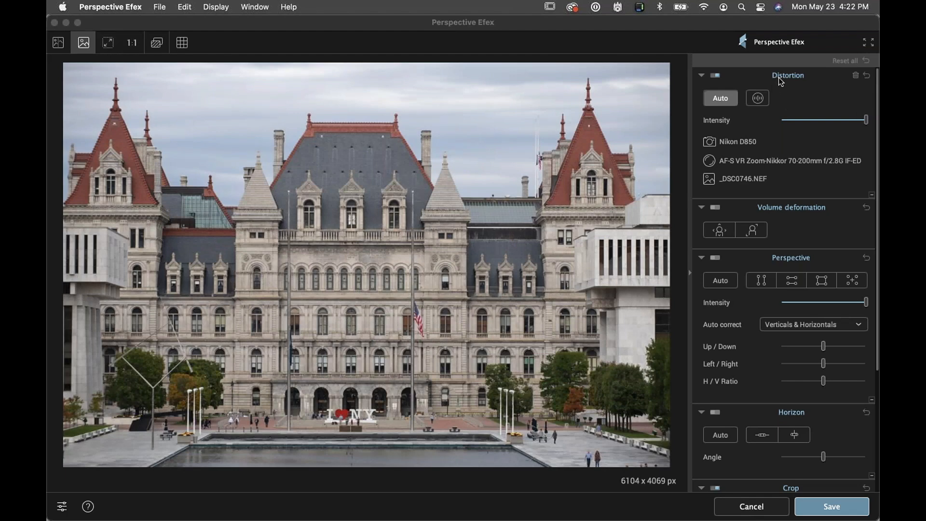
pyautogui.click(717, 75)
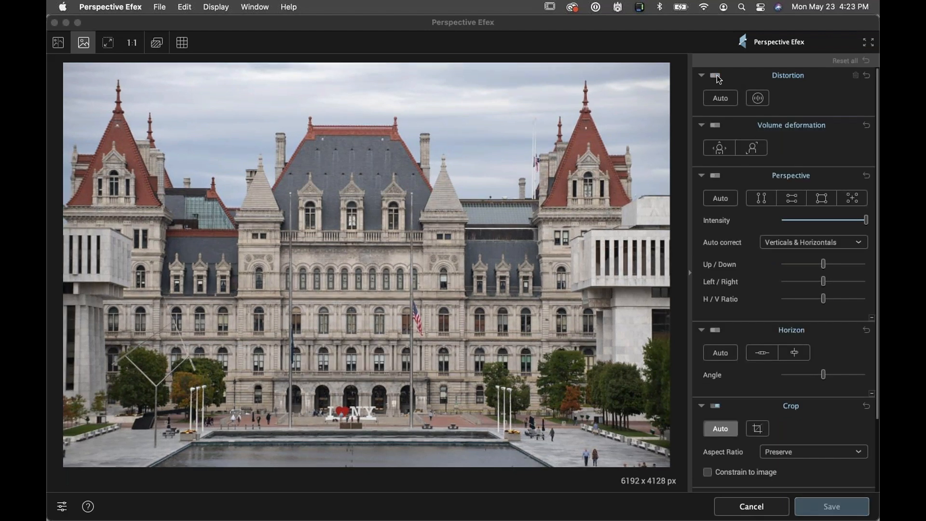
pyautogui.click(724, 97)
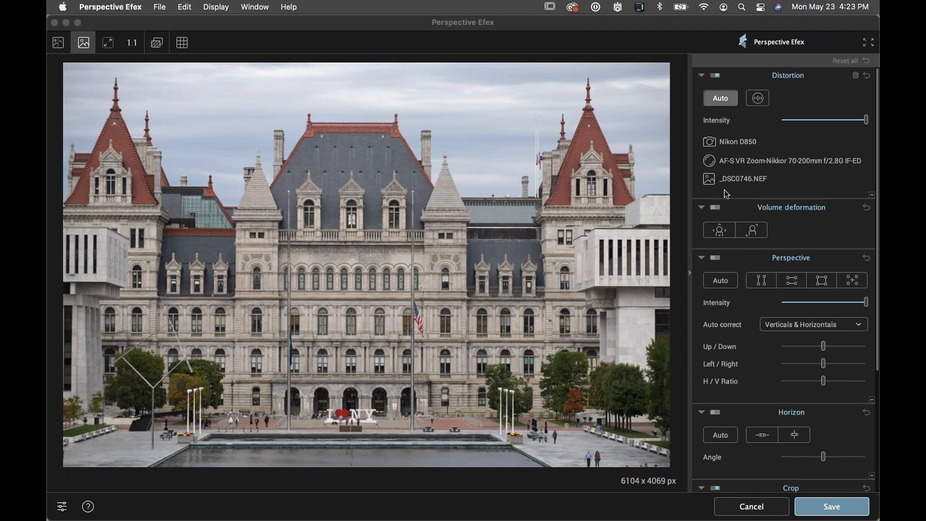
# Apply automatic perspective correction for Horizontals only and compare the photo with the correction off and on
pyautogui.scroll(-3, 795, 239)
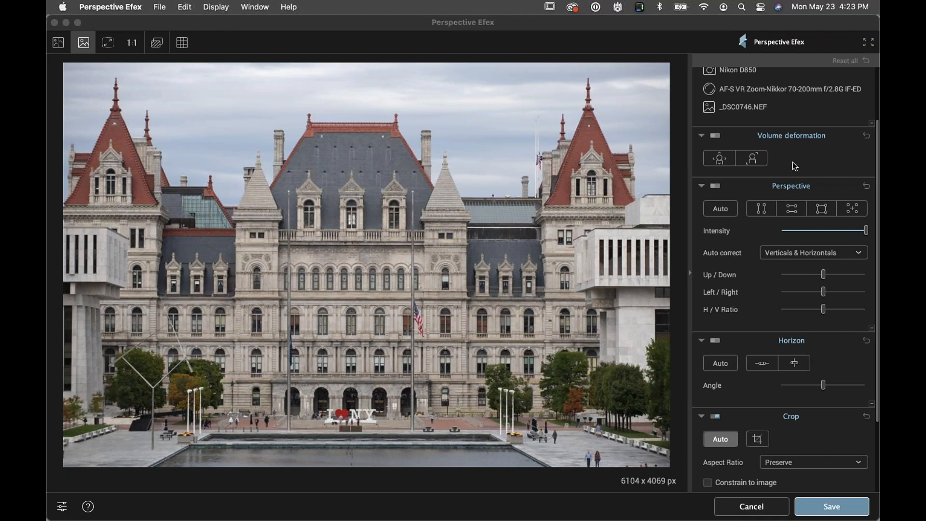
pyautogui.scroll(-2, 768, 249)
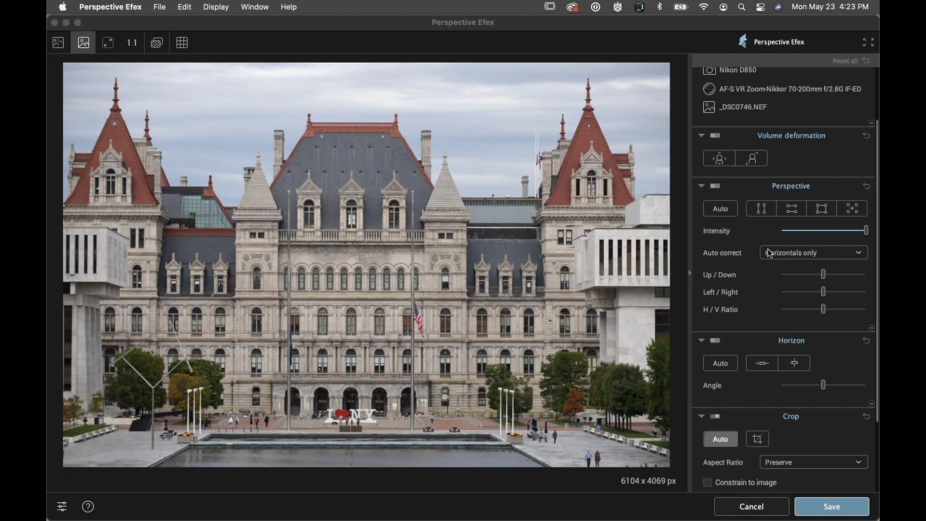
pyautogui.click(702, 136)
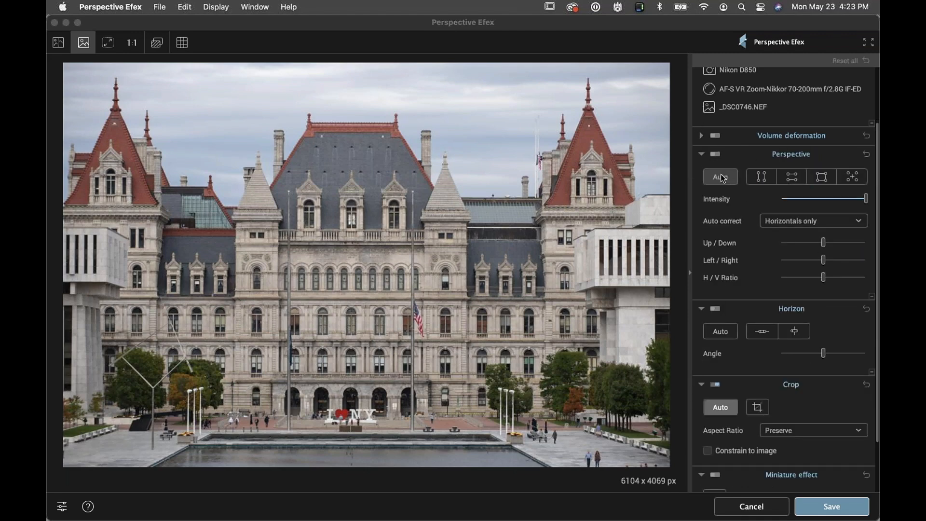
pyautogui.click(723, 177)
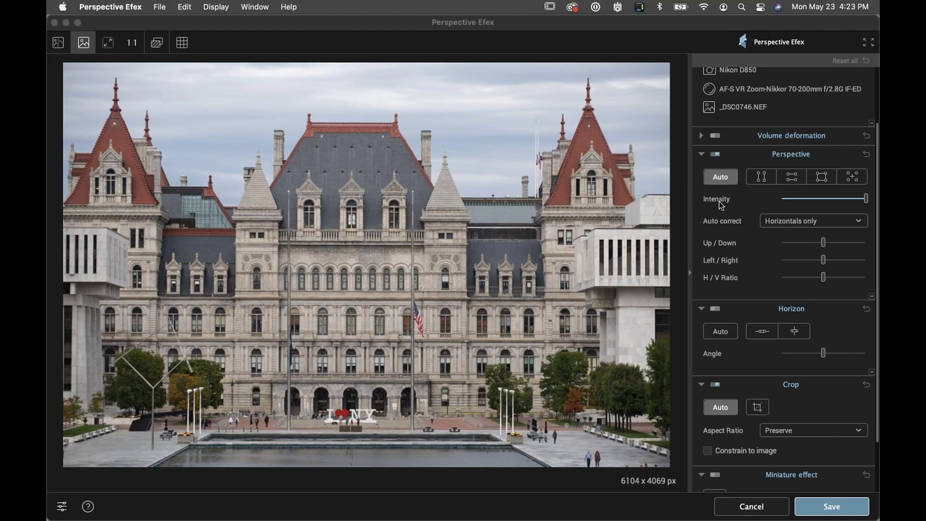
pyautogui.click(717, 155)
pyautogui.click(717, 154)
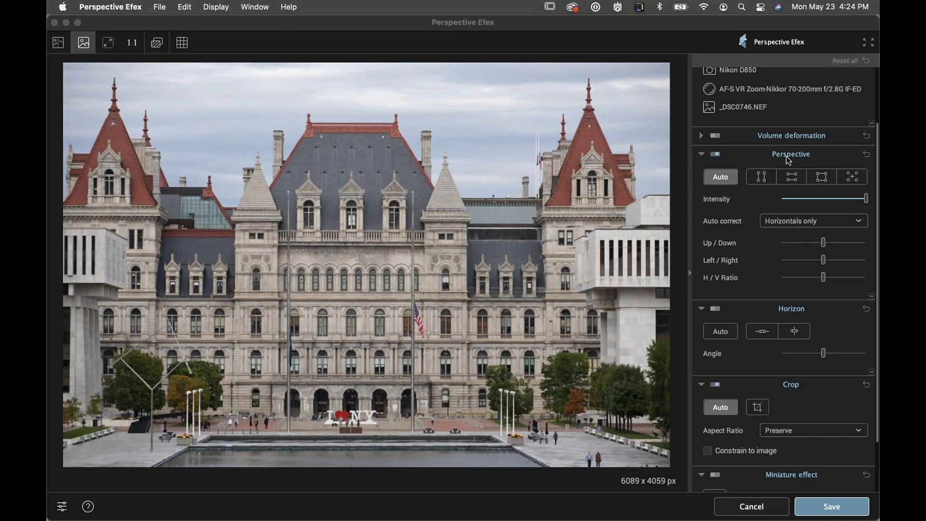
pyautogui.click(702, 155)
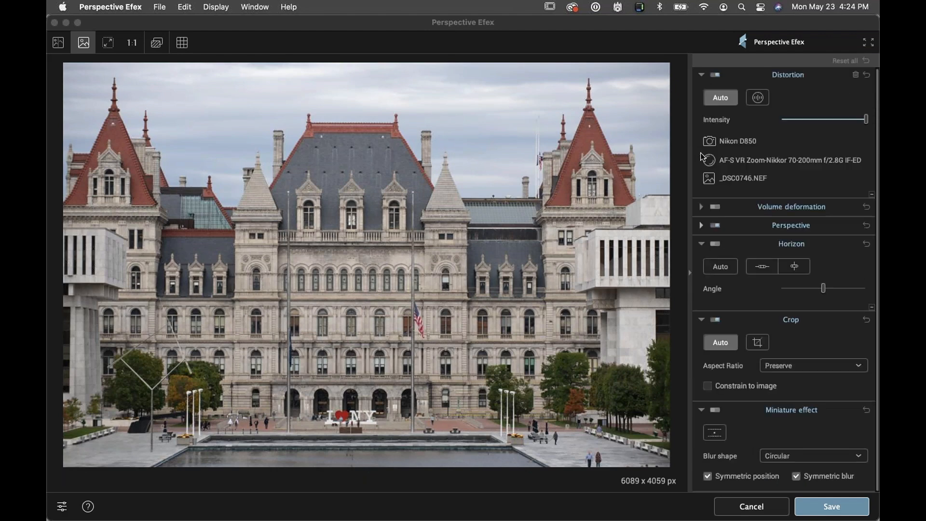
# Try automatic horizon levelling and a horizon angle of about -9.7, and reset the angle
pyautogui.click(721, 270)
pyautogui.moveTo(825, 292); pyautogui.dragTo(820, 292)
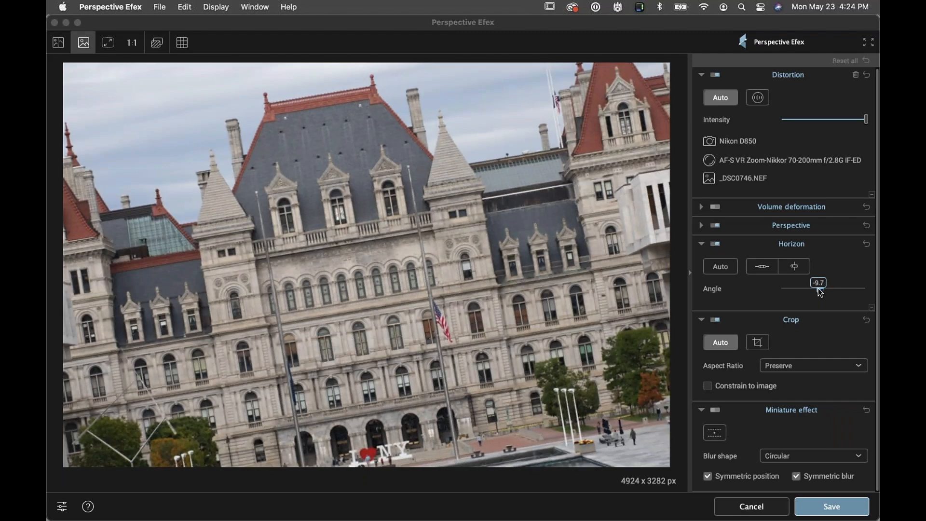
pyautogui.doubleClick(818, 290)
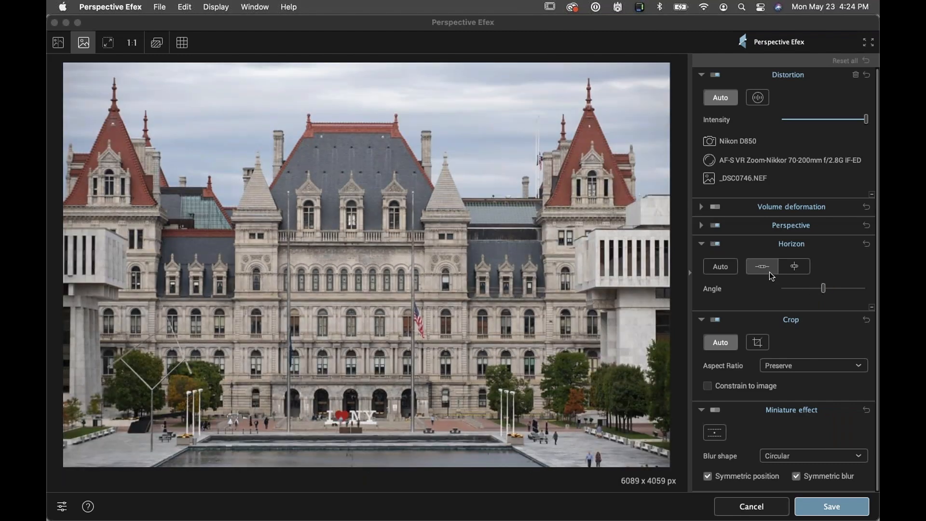
# Try levelling the photo with vertical and horizontal guide lines, preview a tilted horizontal line, reset it, and turn the Horizon correction off
pyautogui.click(794, 266)
pyautogui.moveTo(823, 288)
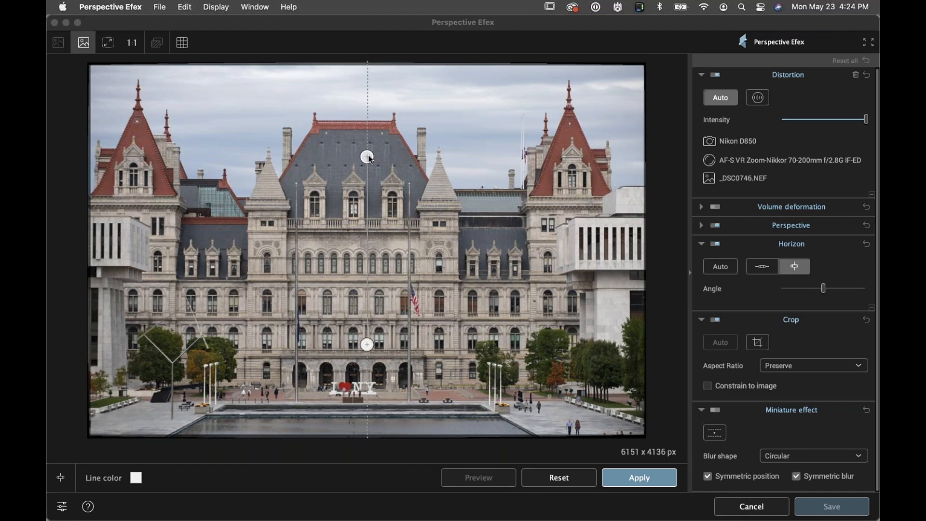
pyautogui.moveTo(367, 159); pyautogui.dragTo(367, 158)
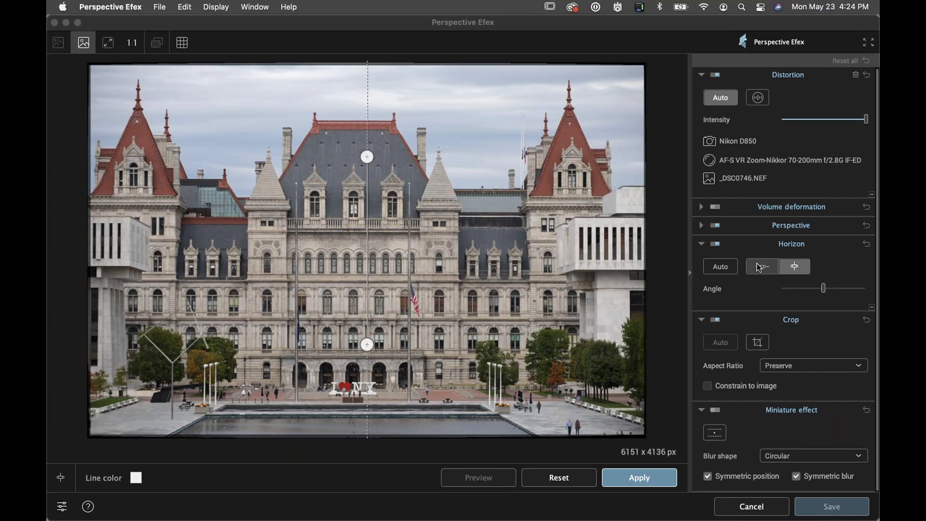
pyautogui.click(760, 268)
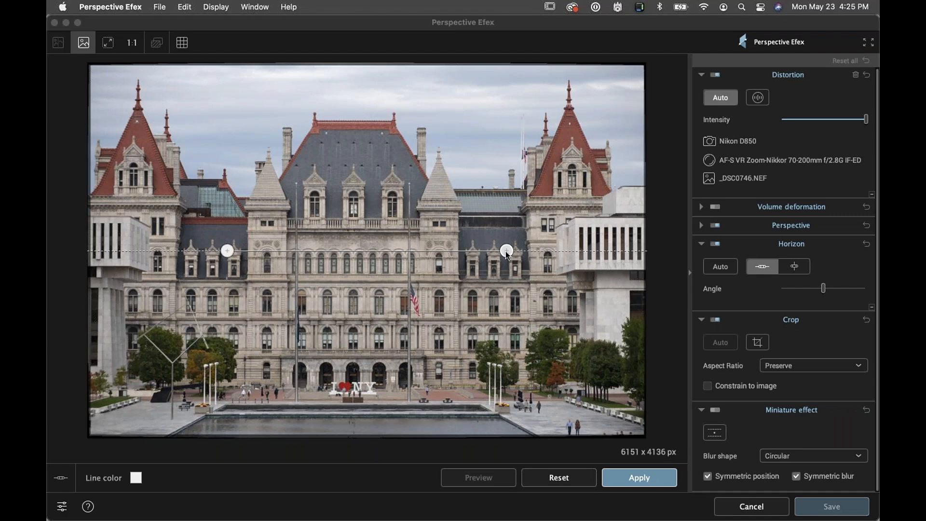
pyautogui.moveTo(506, 252); pyautogui.dragTo(505, 280)
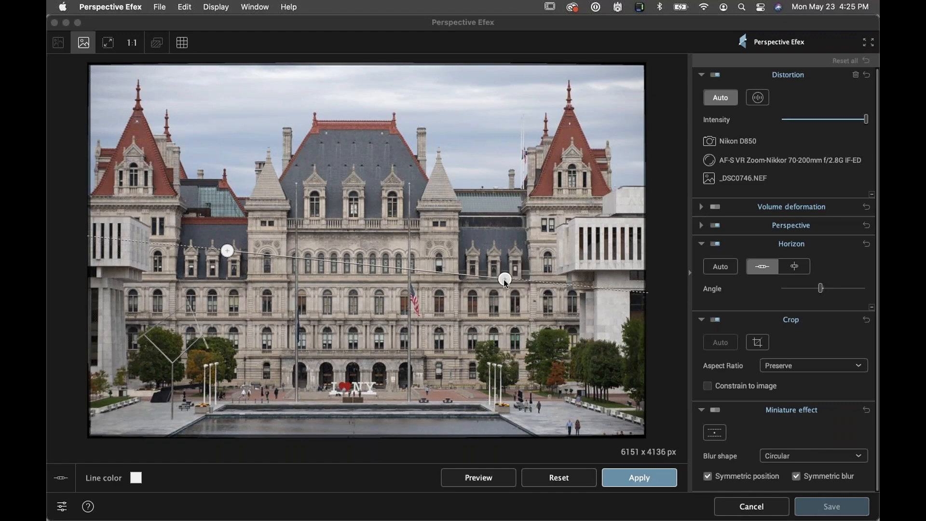
pyautogui.click(476, 483)
pyautogui.click(555, 482)
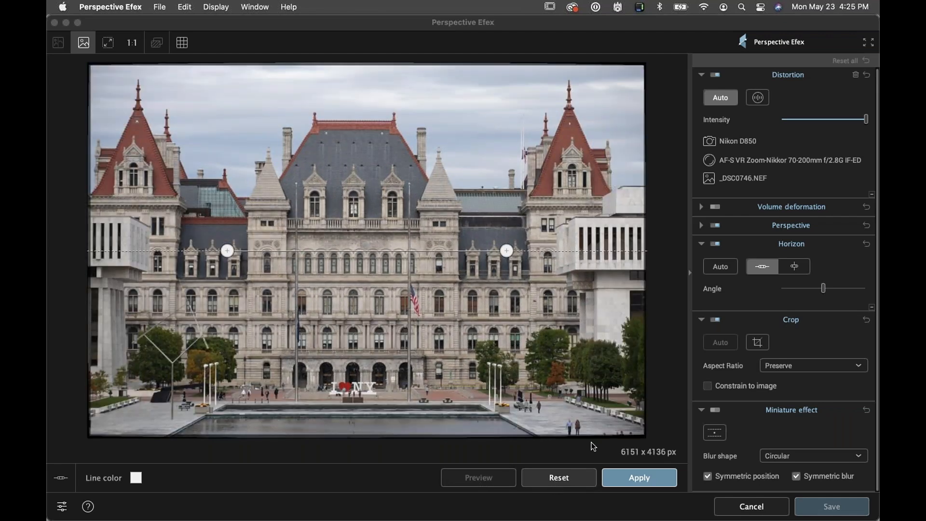
pyautogui.click(717, 245)
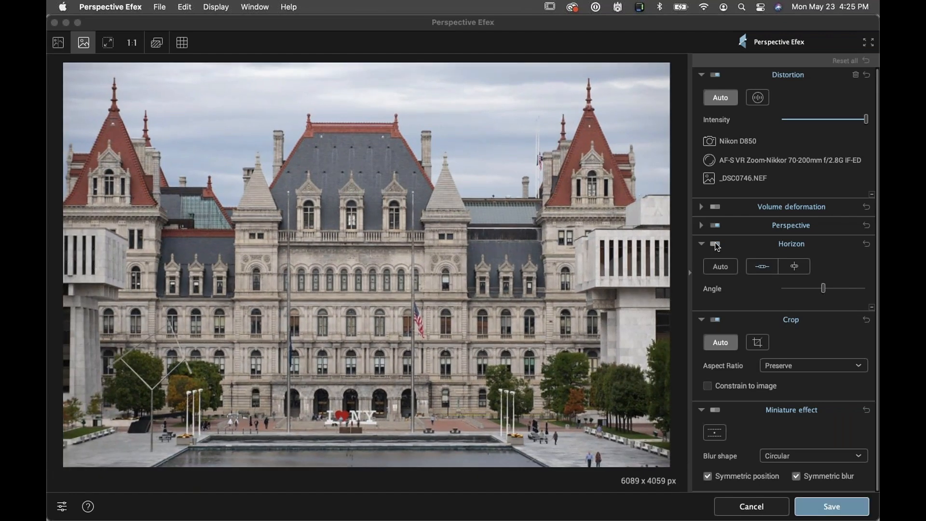
# Crop the photo manually to 5787 x 3858 px, shift the crop frame upward to keep the sky above the towers, and apply it
pyautogui.click(717, 320)
pyautogui.click(759, 344)
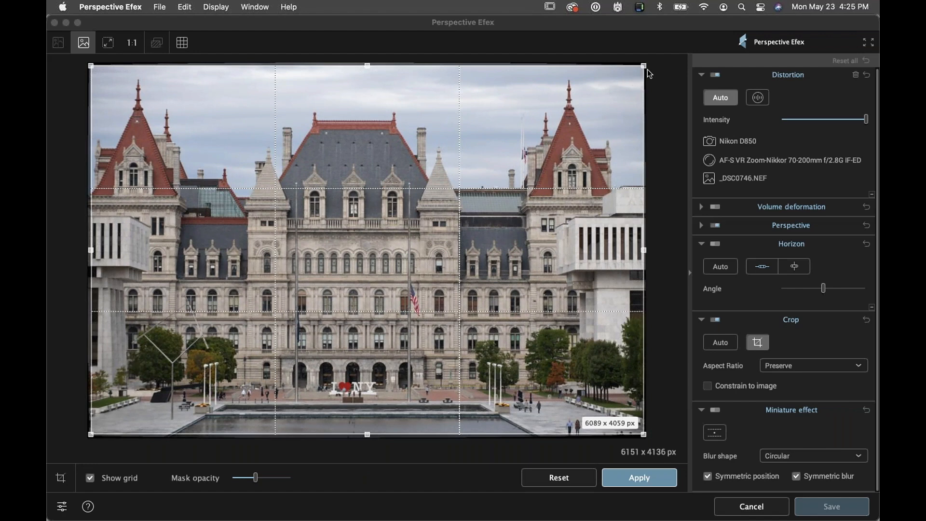
pyautogui.moveTo(646, 69); pyautogui.dragTo(630, 75)
pyautogui.moveTo(626, 76); pyautogui.dragTo(609, 75)
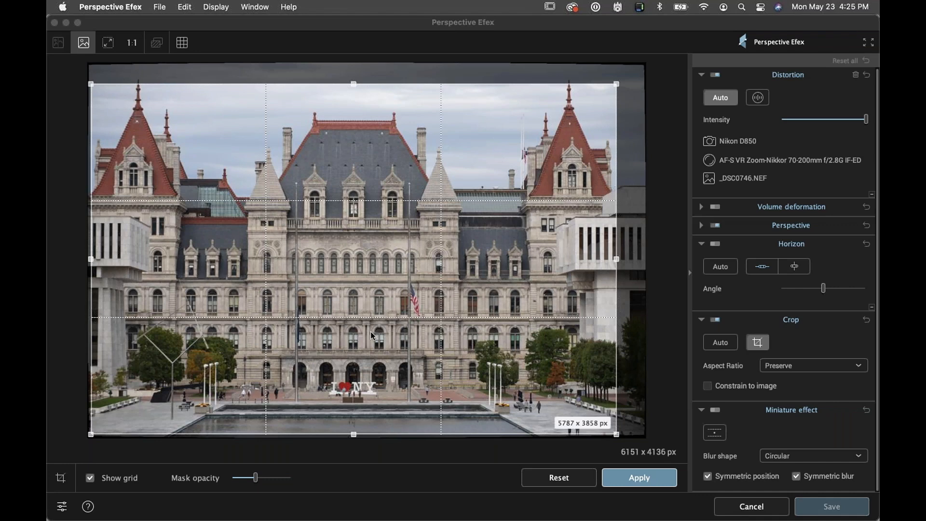
pyautogui.moveTo(371, 331); pyautogui.dragTo(370, 316)
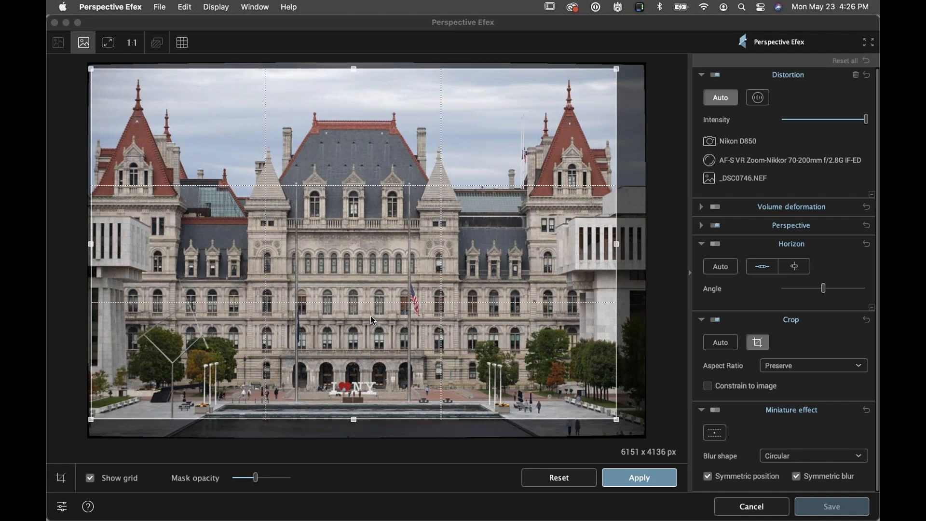
pyautogui.click(632, 480)
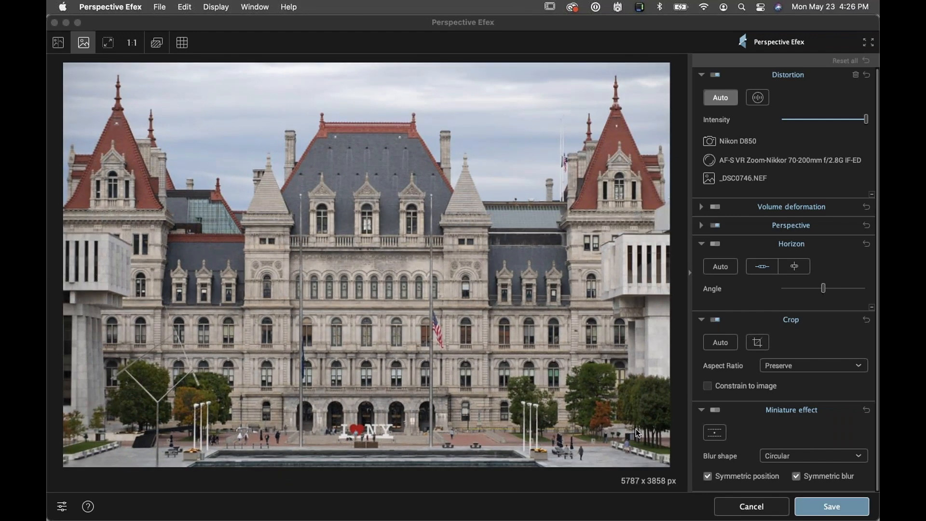
# Review the available crop aspect ratios and compare the corrected, cropped photo with the original
pyautogui.click(801, 365)
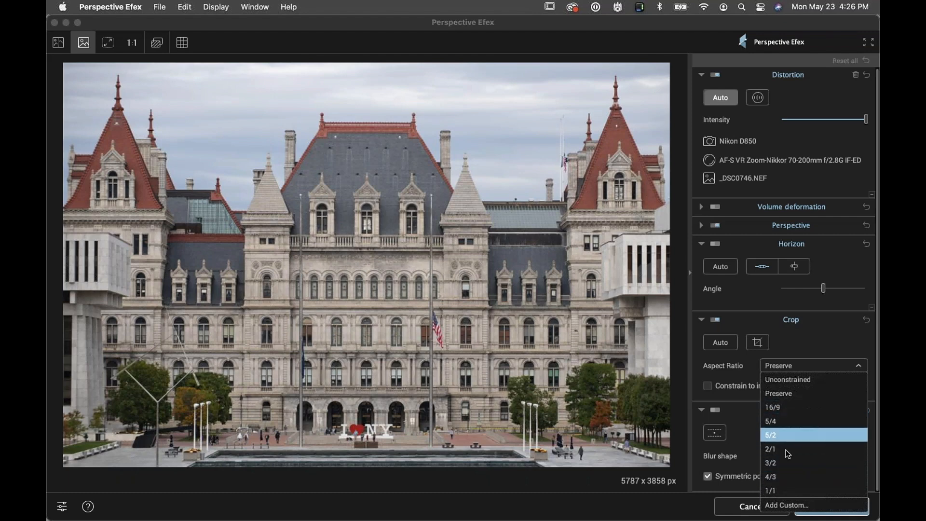
pyautogui.click(746, 357)
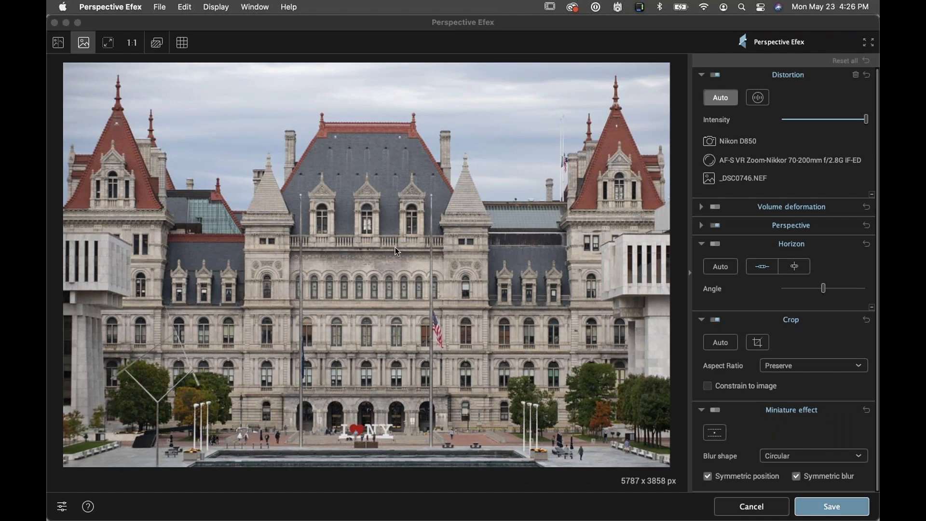
pyautogui.click(158, 43)
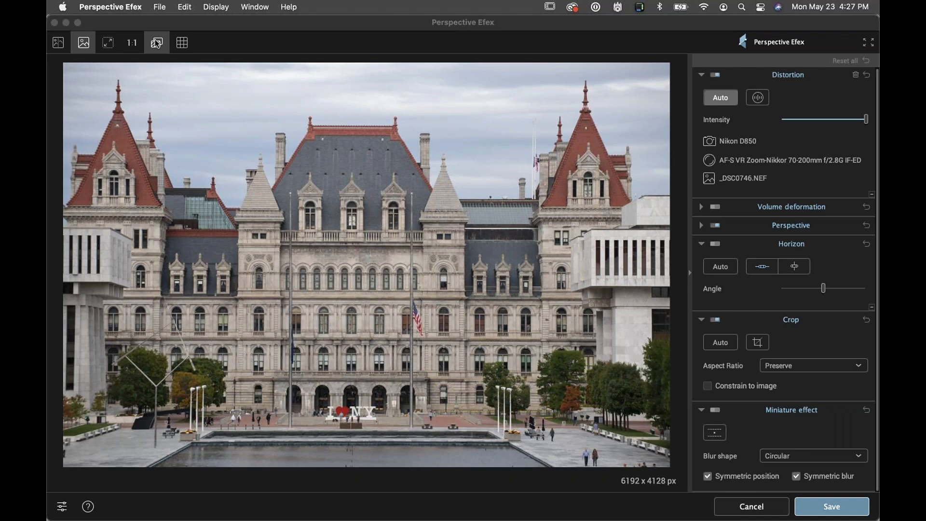
# Save the Perspective Efex corrections back to the photo in Photoshop and close _DSC0746.NEF
pyautogui.click(157, 43)
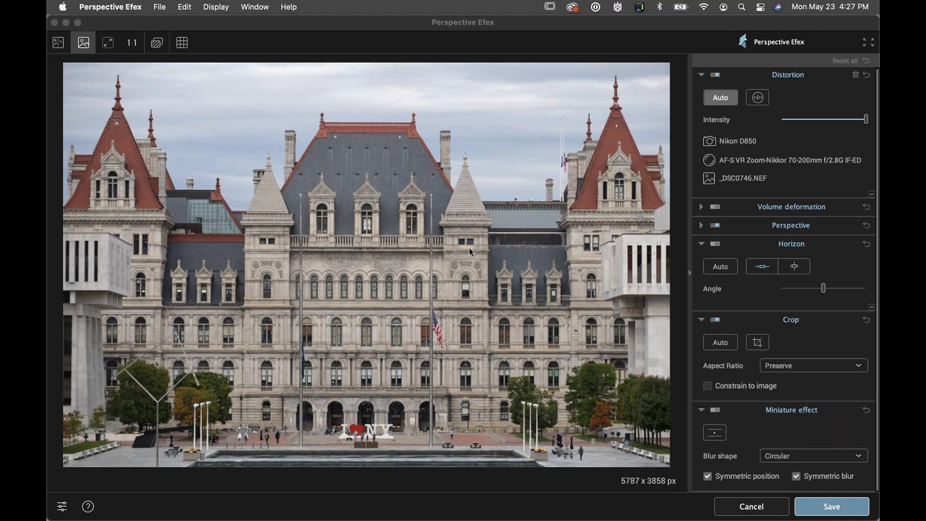
pyautogui.click(828, 507)
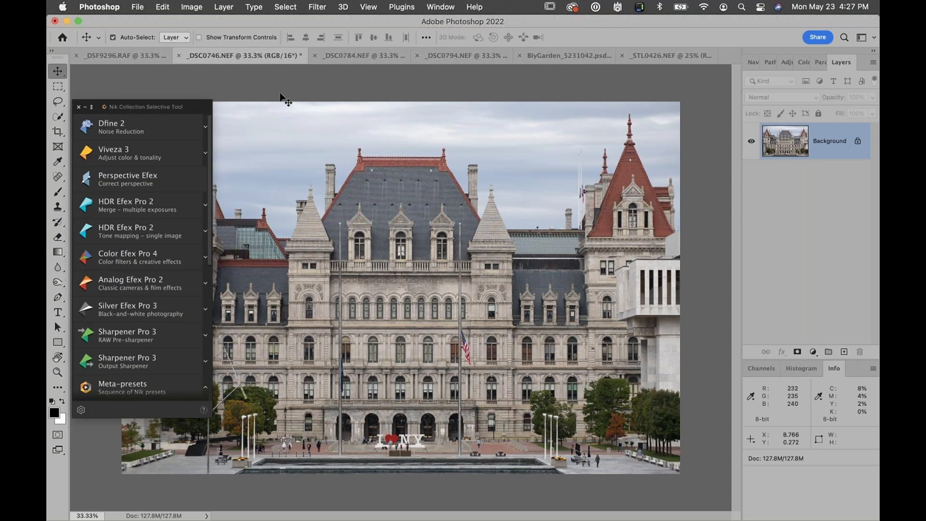
pyautogui.click(178, 56)
pyautogui.click(446, 230)
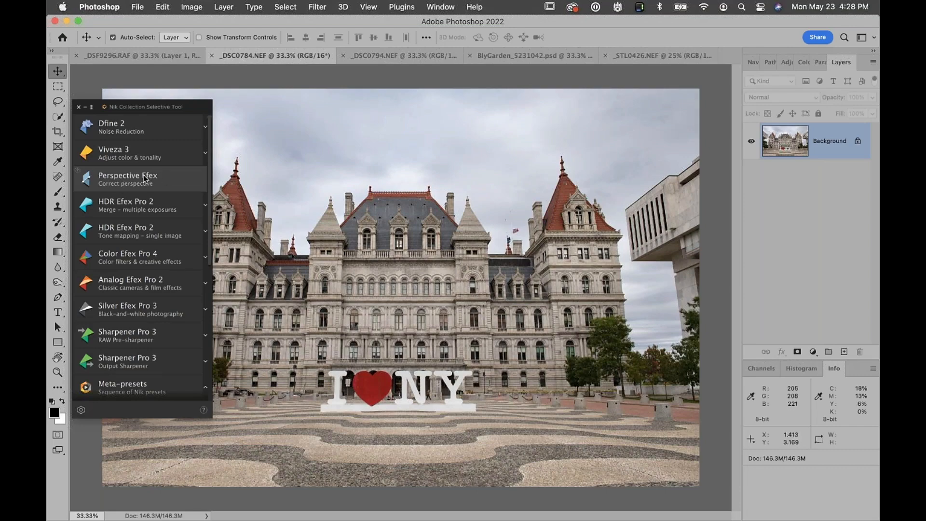
# Open _DSC0784.NEF in Perspective Efex and apply automatic lens distortion correction
pyautogui.moveTo(160, 107)
pyautogui.mouseDown()
pyautogui.moveTo(188, 314)
pyautogui.moveTo(216, 130)
pyautogui.moveTo(160, 106)
pyautogui.mouseUp()
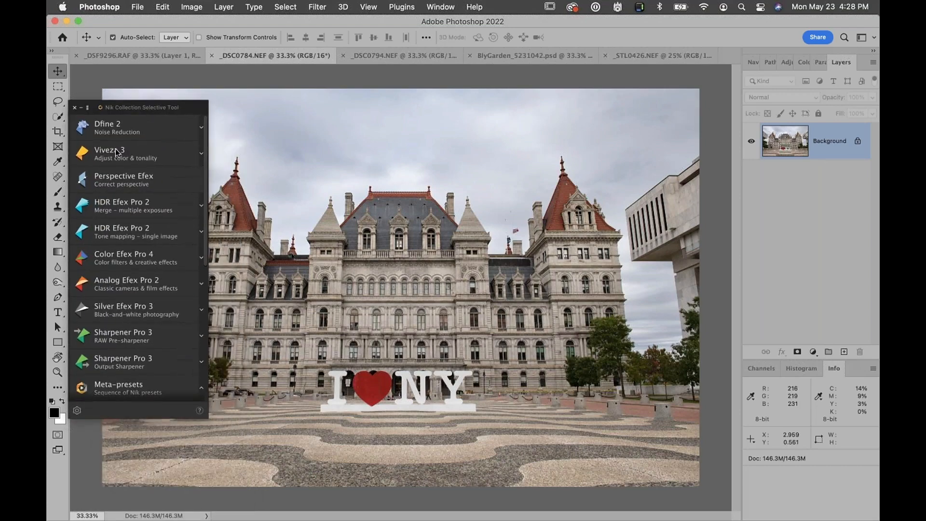
pyautogui.click(117, 185)
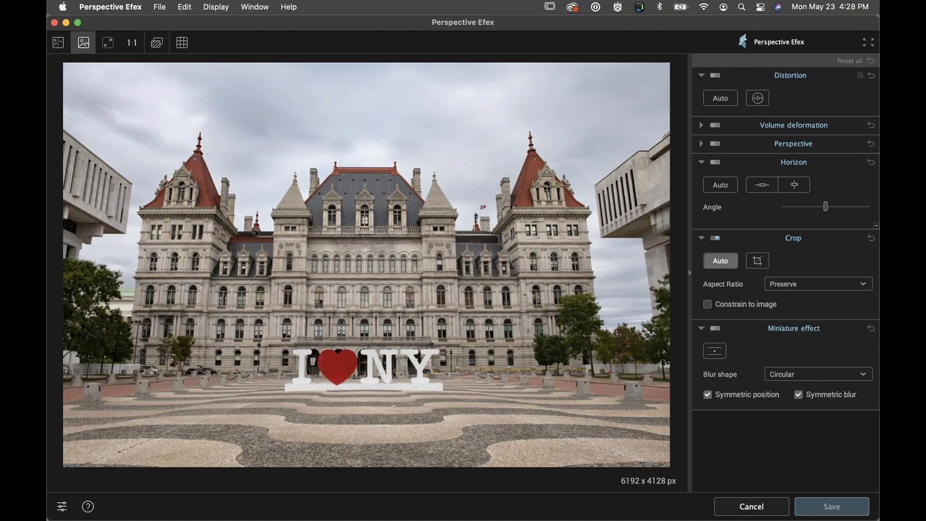
pyautogui.click(719, 99)
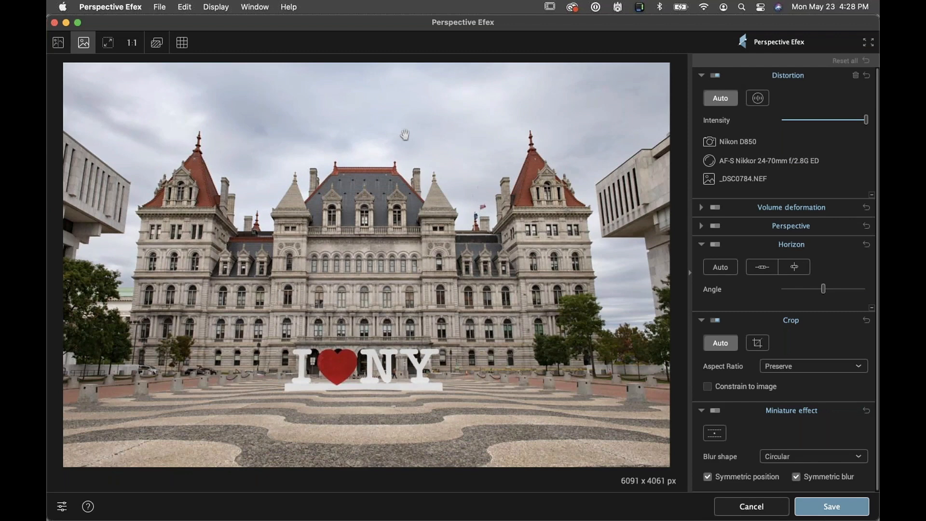
# Compare the distortion-corrected photo with the original and overlay the alignment grid on the image
pyautogui.click(159, 46)
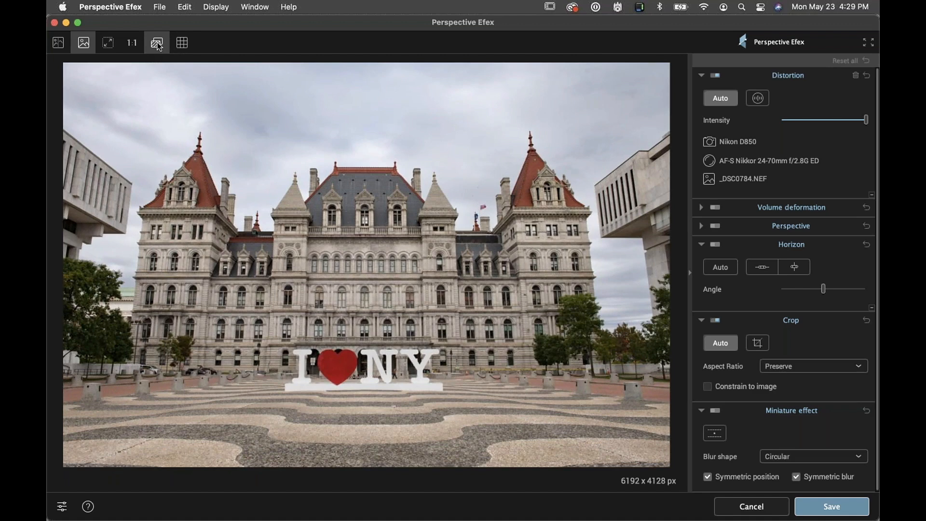
pyautogui.click(159, 46)
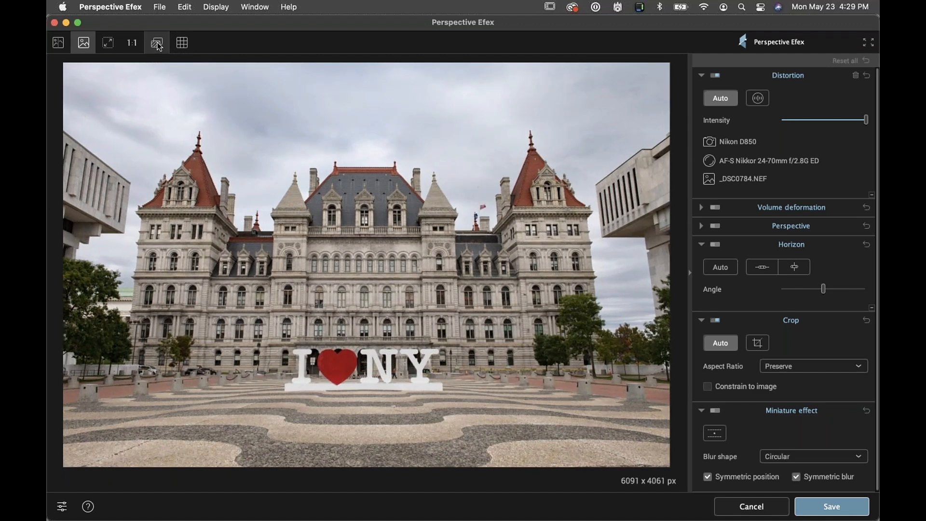
pyautogui.click(183, 43)
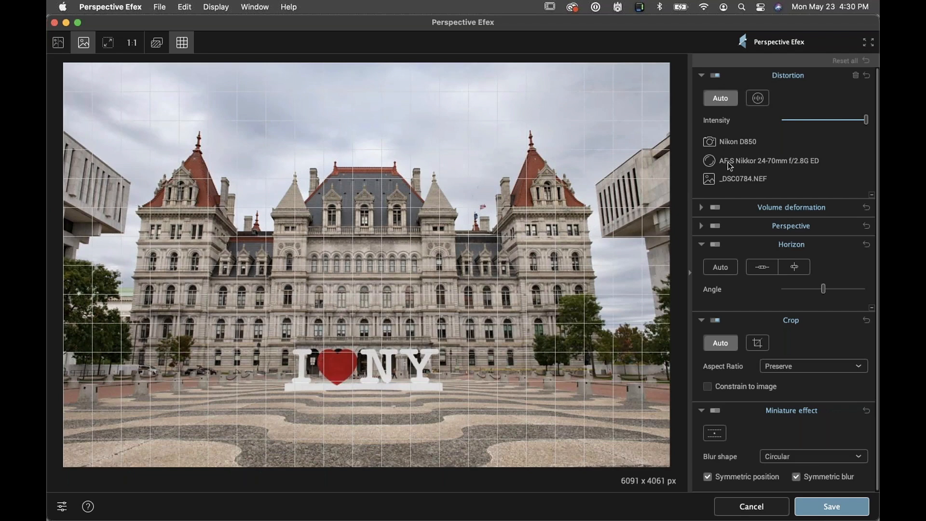
# Try automatic perspective correction with Verticals & Horizontals on the building, and reset the Perspective correction
pyautogui.click(702, 226)
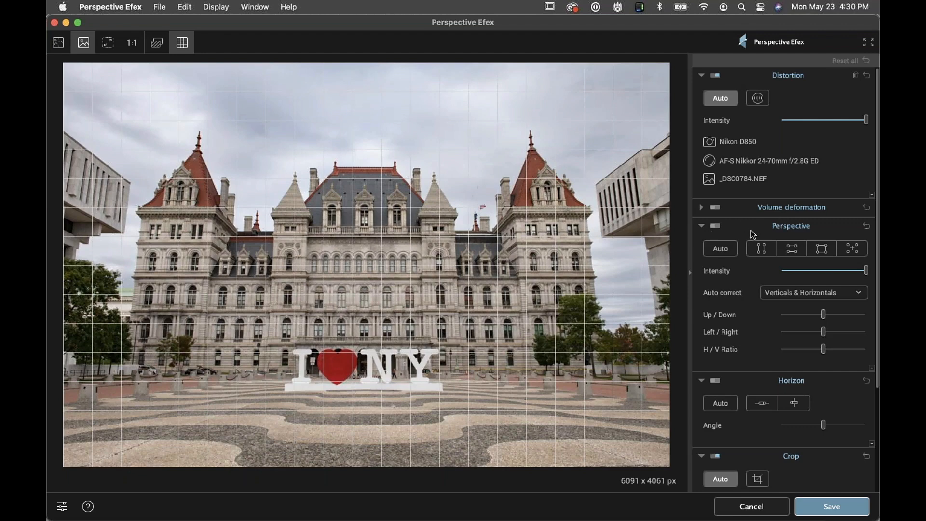
pyautogui.click(721, 249)
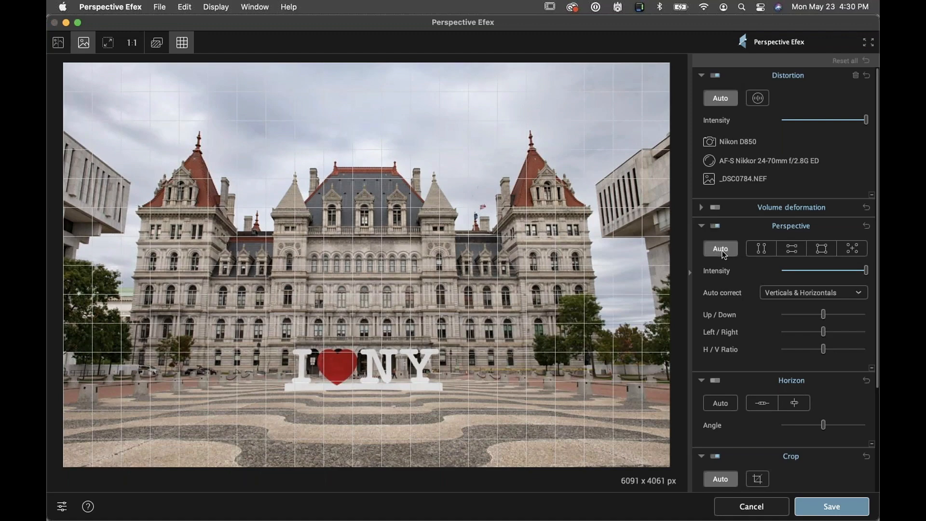
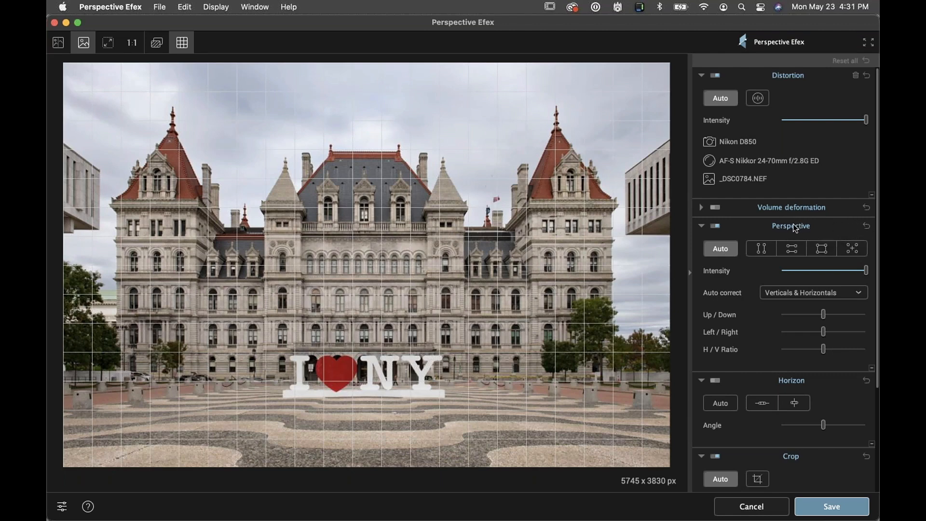
pyautogui.click(867, 226)
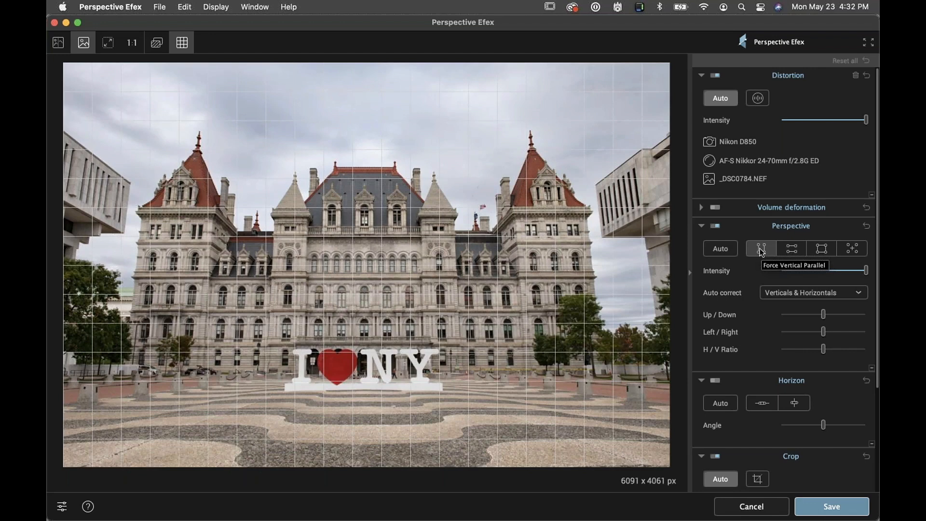
# Start the Force Vertical Parallel correction, lower the right guide line's upper point slightly, and hide the grid overlay
pyautogui.click(827, 248)
pyautogui.click(756, 252)
pyautogui.click(761, 250)
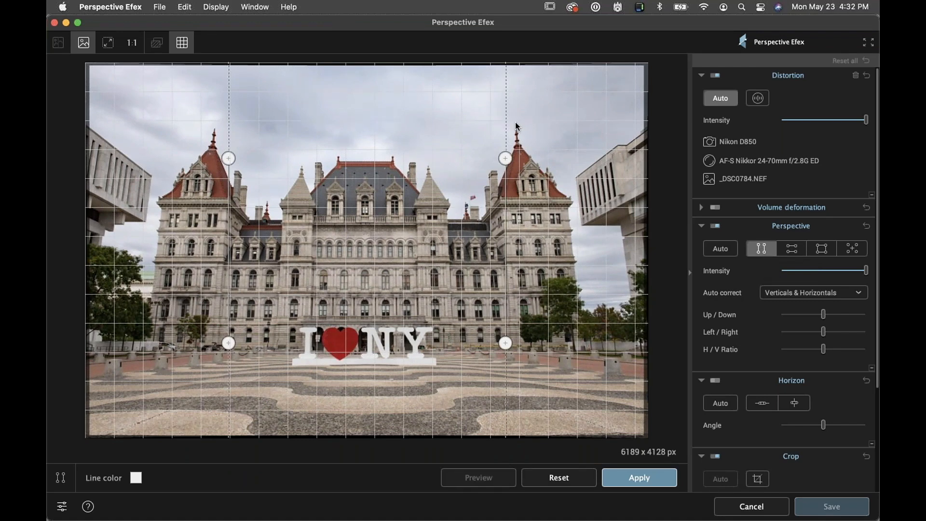
pyautogui.moveTo(505, 158)
pyautogui.mouseDown()
pyautogui.moveTo(466, 157)
pyautogui.moveTo(536, 161)
pyautogui.moveTo(488, 161)
pyautogui.moveTo(505, 169)
pyautogui.mouseUp()
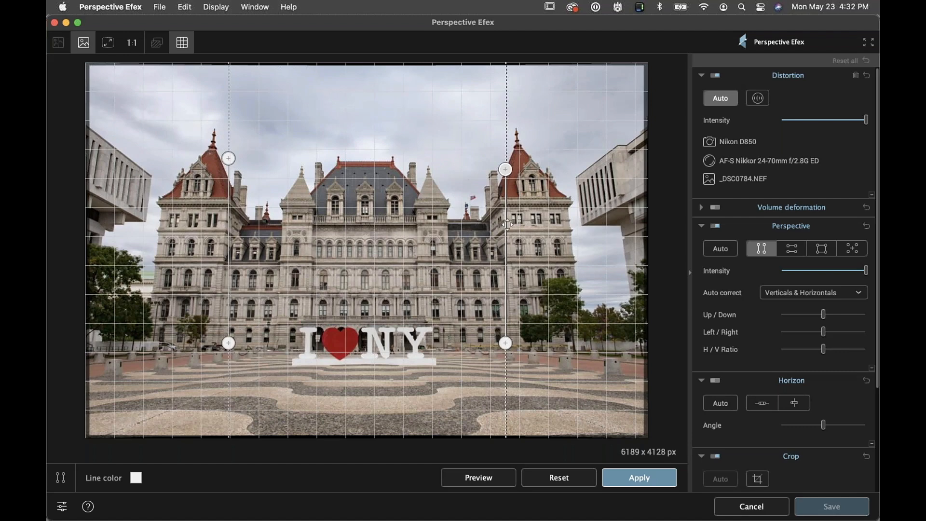
pyautogui.click(182, 43)
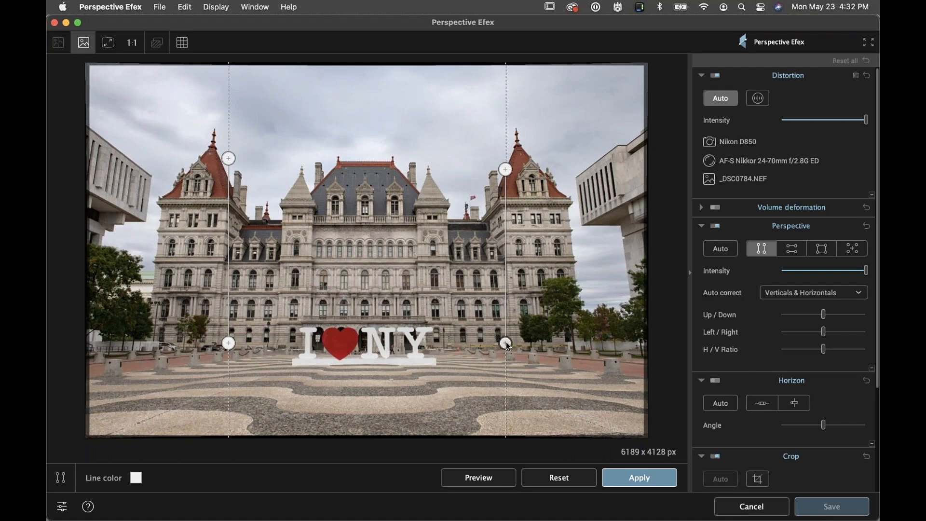
pyautogui.click(183, 43)
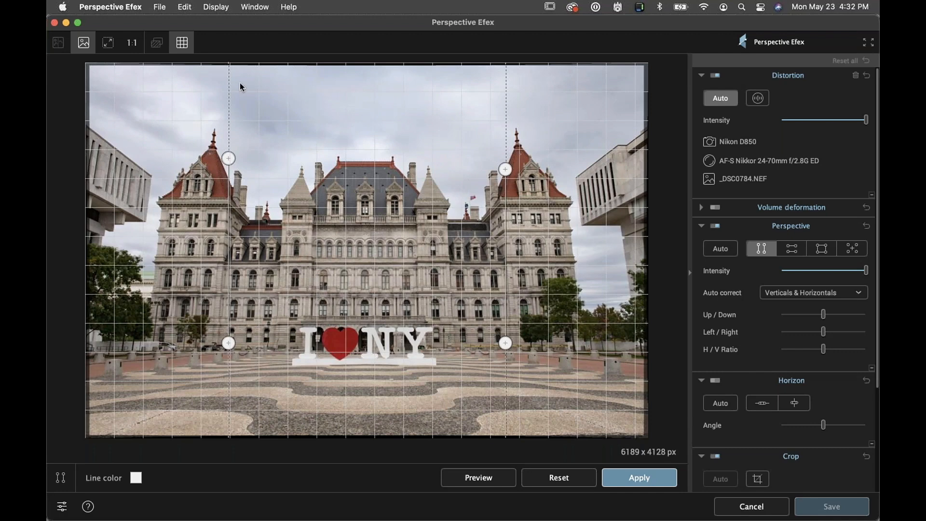
pyautogui.click(183, 44)
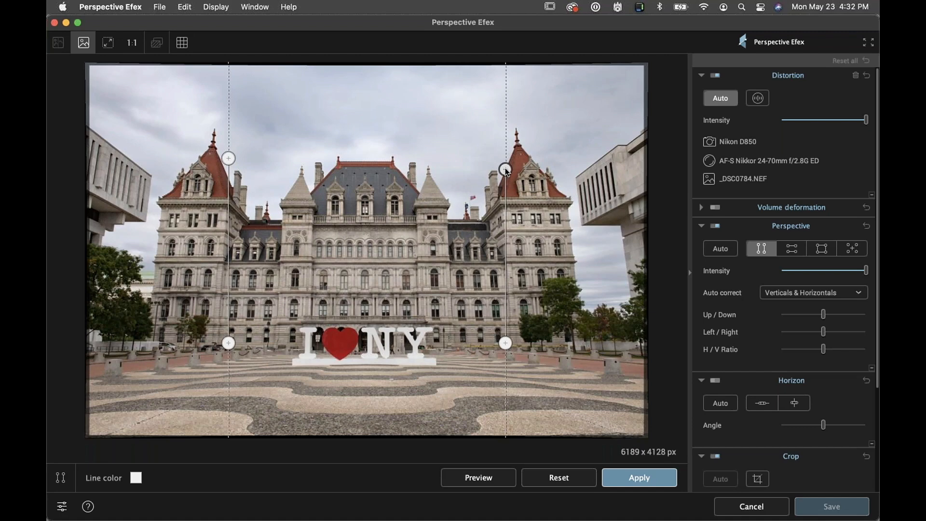
# Align both points of the right vertical guide line with the outer edge of the building's right tower
pyautogui.moveTo(506, 171); pyautogui.dragTo(569, 214)
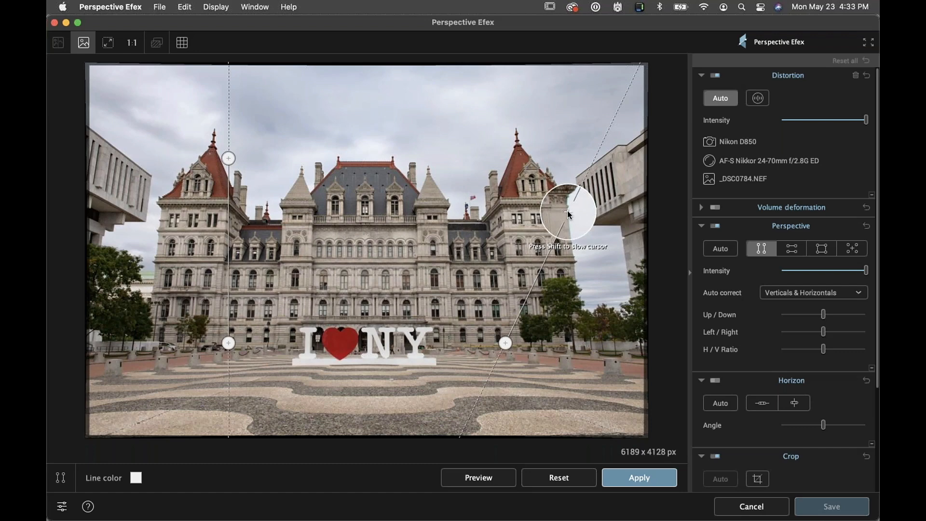
pyautogui.moveTo(564, 212); pyautogui.dragTo(569, 214)
pyautogui.moveTo(568, 214); pyautogui.dragTo(569, 214)
pyautogui.moveTo(568, 213); pyautogui.dragTo(568, 212)
pyautogui.moveTo(507, 343); pyautogui.dragTo(578, 280)
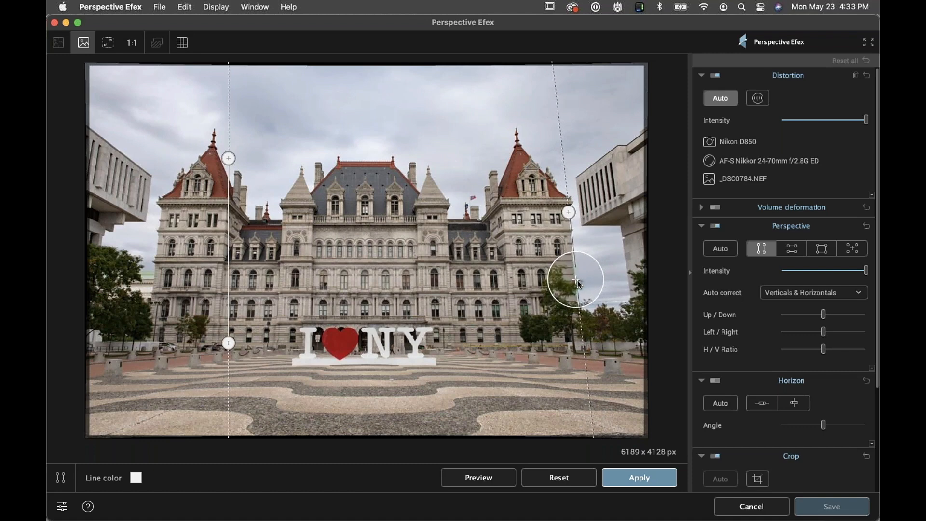
pyautogui.moveTo(577, 280); pyautogui.dragTo(578, 281)
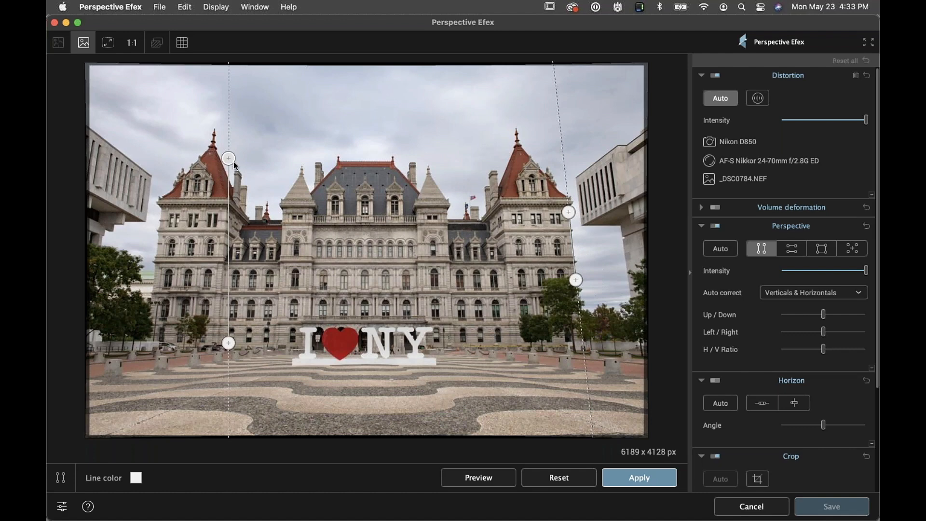
# Align both points of the left vertical guide line with the outer edge of the building's left tower
pyautogui.moveTo(230, 160); pyautogui.dragTo(163, 215)
pyautogui.moveTo(229, 343); pyautogui.dragTo(152, 291)
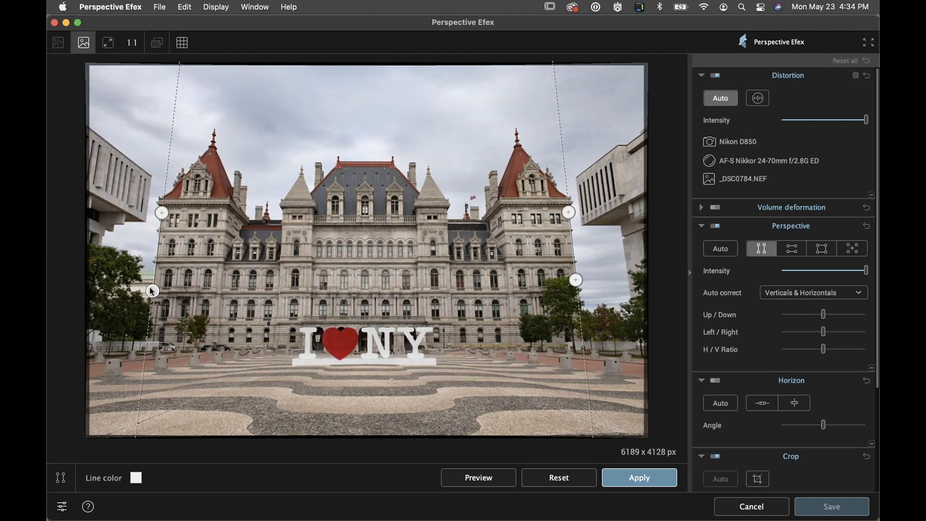
pyautogui.moveTo(167, 216)
pyautogui.mouseDown()
pyautogui.moveTo(179, 64)
pyautogui.moveTo(156, 177)
pyautogui.moveTo(162, 238)
pyautogui.moveTo(163, 213)
pyautogui.moveTo(147, 251)
pyautogui.moveTo(158, 267)
pyautogui.moveTo(164, 213)
pyautogui.mouseUp()
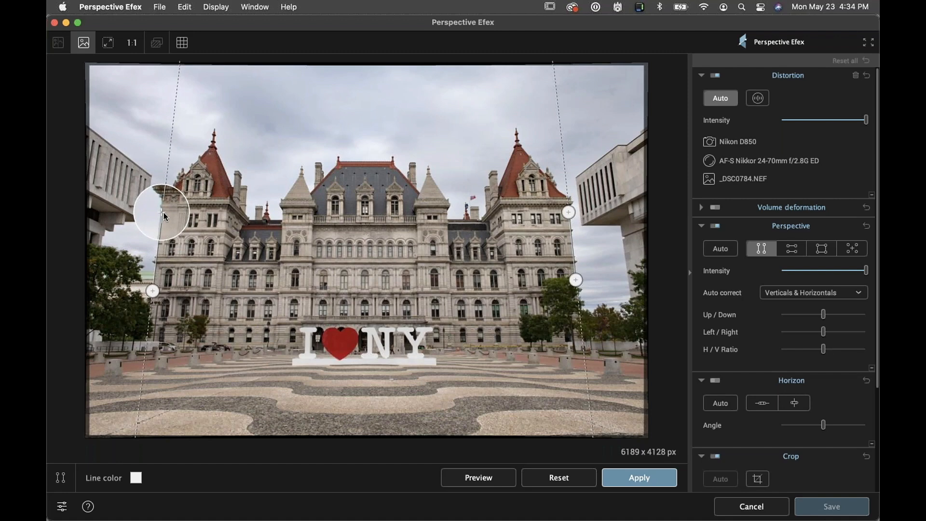
pyautogui.moveTo(163, 213); pyautogui.dragTo(164, 212)
pyautogui.moveTo(154, 290)
pyautogui.mouseDown()
pyautogui.moveTo(135, 287)
pyautogui.moveTo(159, 290)
pyautogui.moveTo(149, 290)
pyautogui.mouseUp()
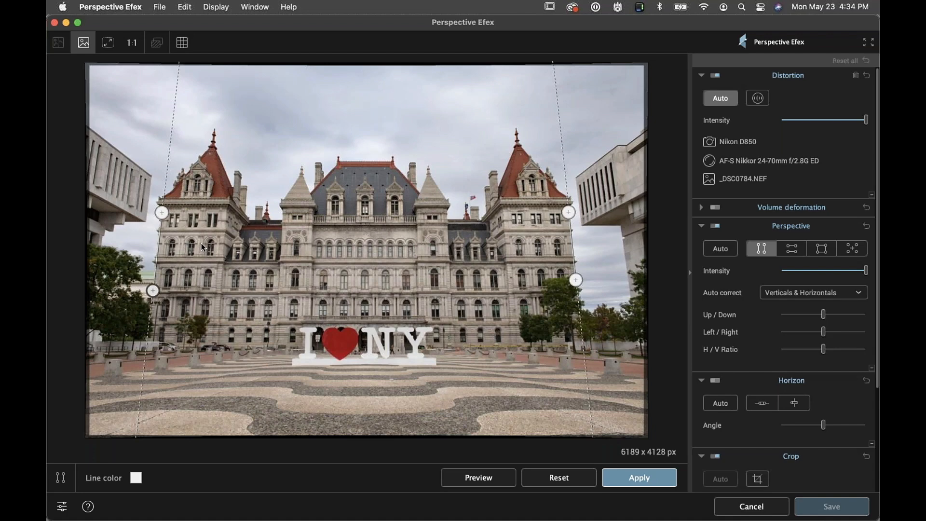
# Fine-tune the left guide line's upper and lower points against the tower edge at 1:1 magnification, and preview the vertical correction on the whole photo
pyautogui.click(132, 42)
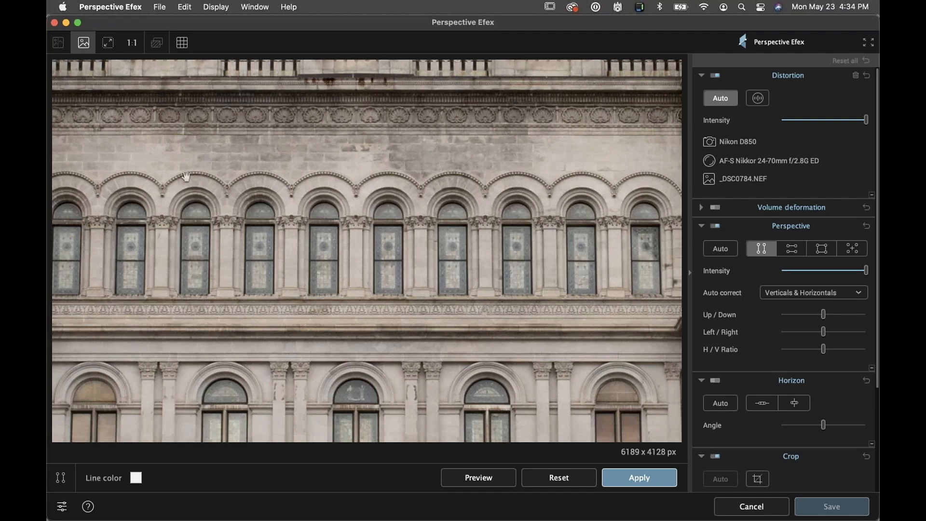
pyautogui.moveTo(185, 173); pyautogui.dragTo(378, 235)
pyautogui.moveTo(82, 182); pyautogui.dragTo(438, 206)
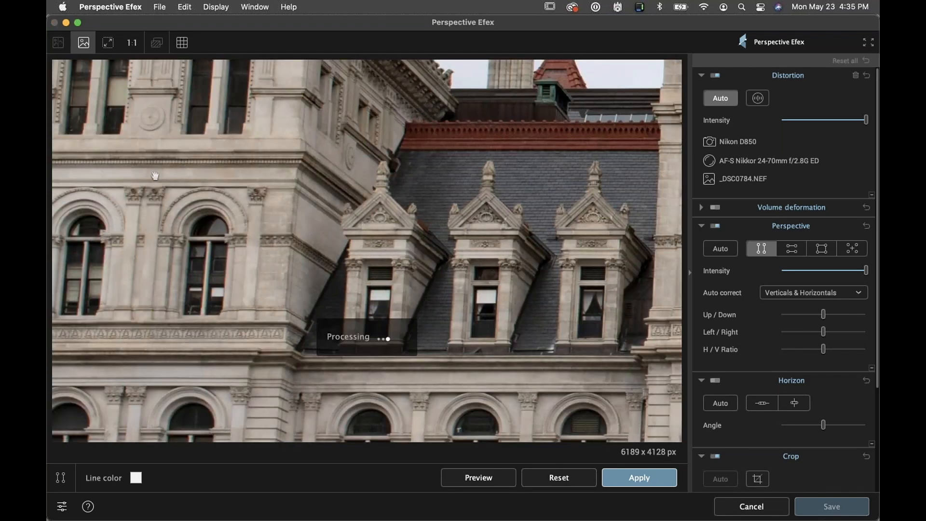
pyautogui.moveTo(155, 176); pyautogui.dragTo(552, 203)
pyautogui.moveTo(377, 161); pyautogui.dragTo(385, 255)
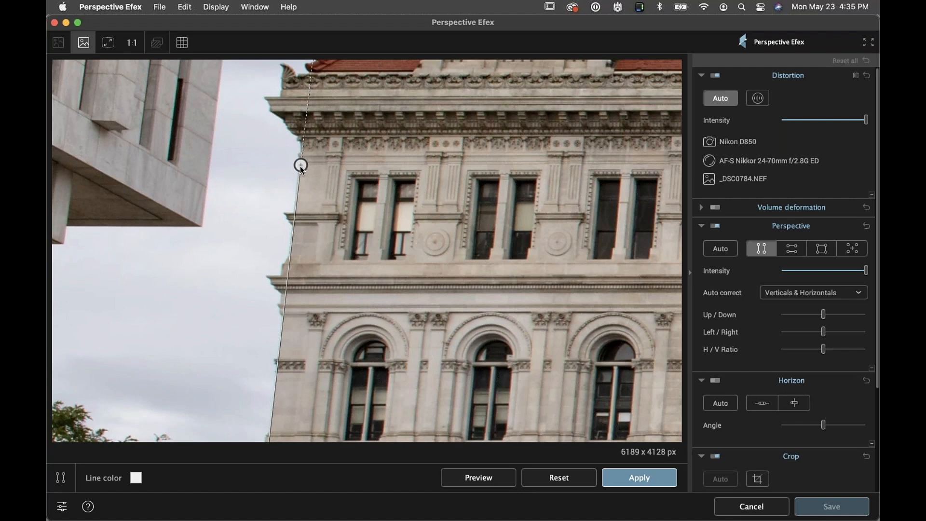
pyautogui.moveTo(301, 164); pyautogui.dragTo(300, 165)
pyautogui.moveTo(300, 371); pyautogui.dragTo(347, 141)
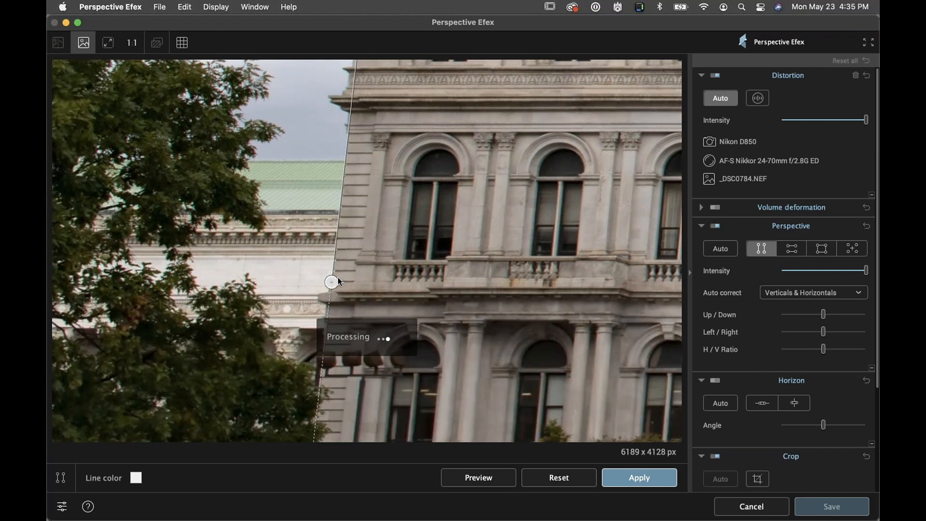
pyautogui.moveTo(331, 280); pyautogui.dragTo(332, 279)
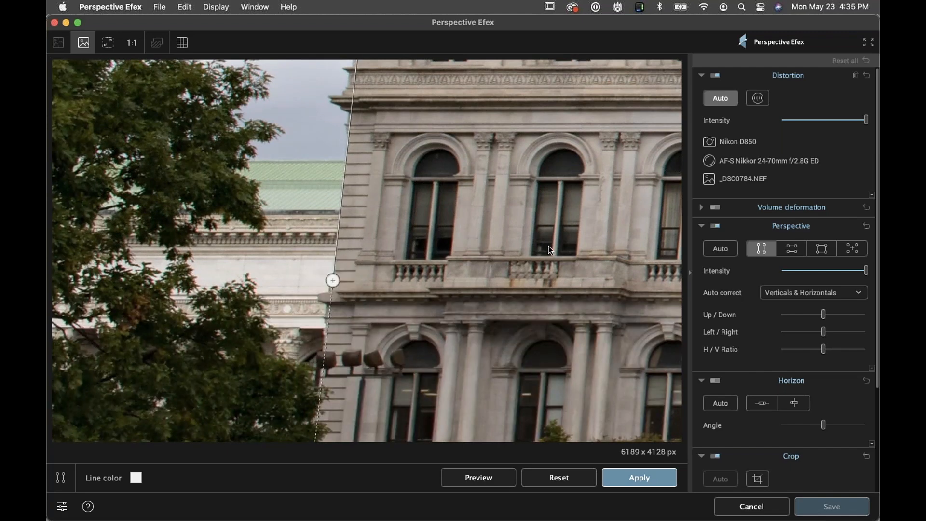
pyautogui.press('super+0')
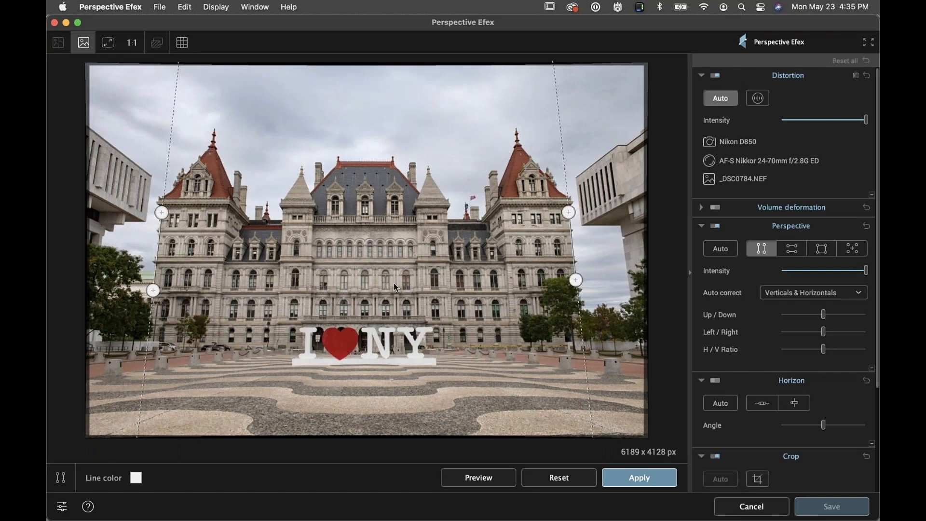
pyautogui.click(473, 478)
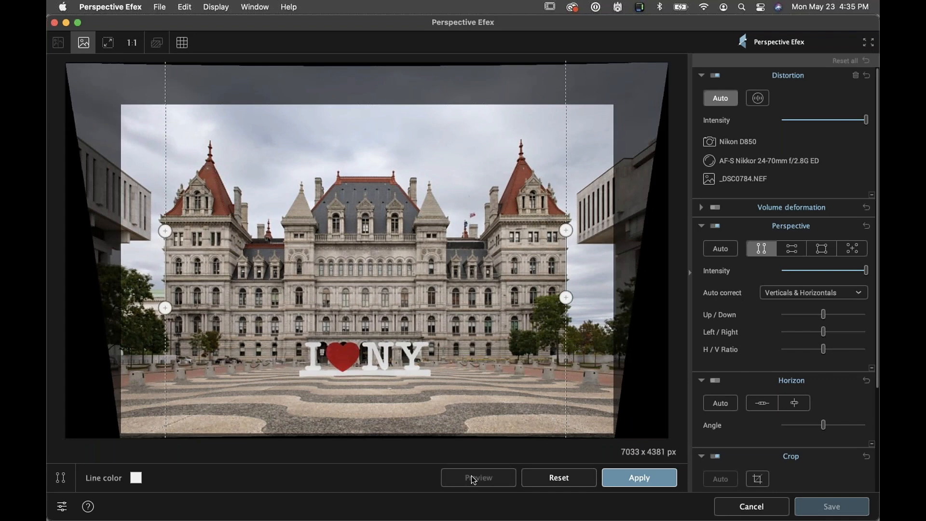
# Try tilting the right guide line by moving its lower point outward and inward, undoing each move
pyautogui.moveTo(566, 297); pyautogui.dragTo(596, 296)
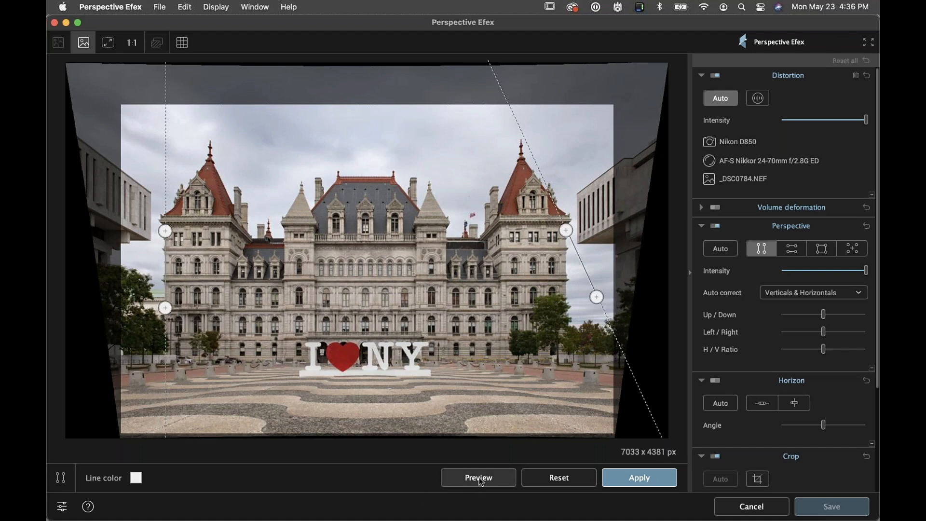
pyautogui.press('super+z')
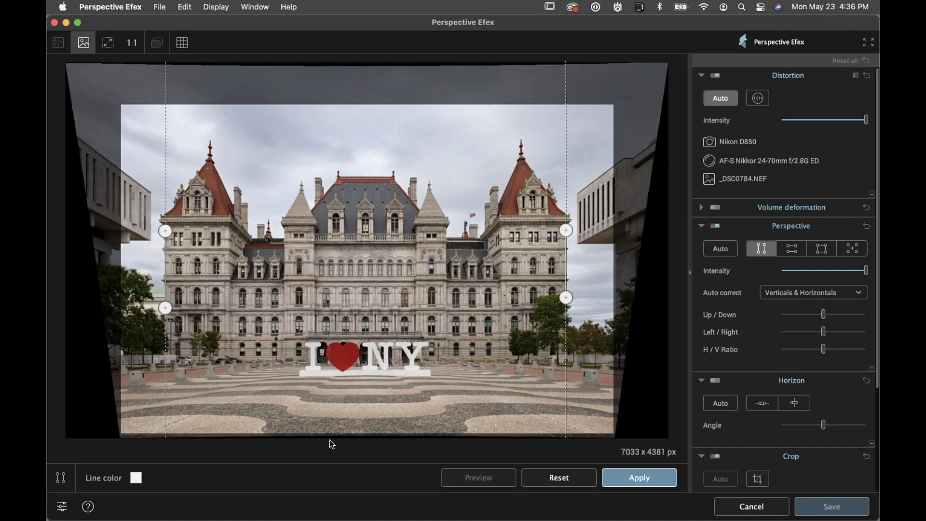
pyautogui.moveTo(567, 302); pyautogui.dragTo(506, 293)
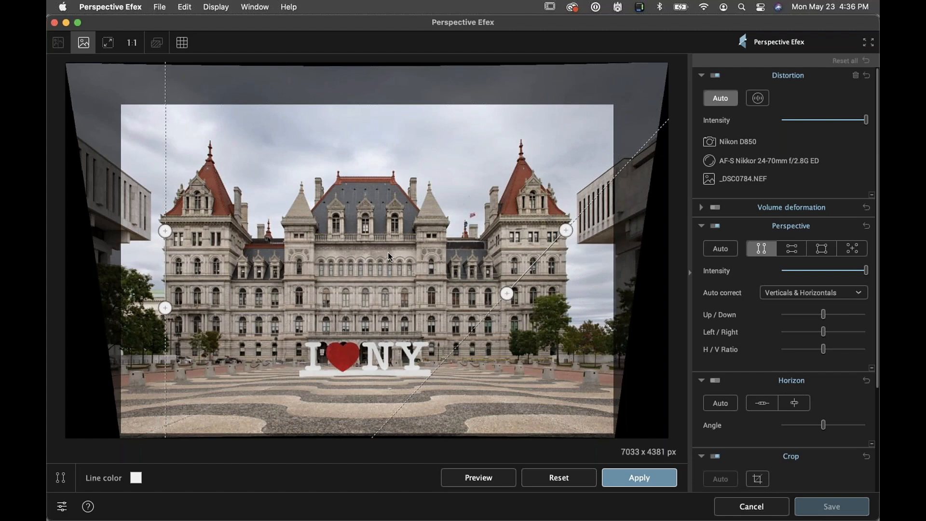
pyautogui.press('super+z')
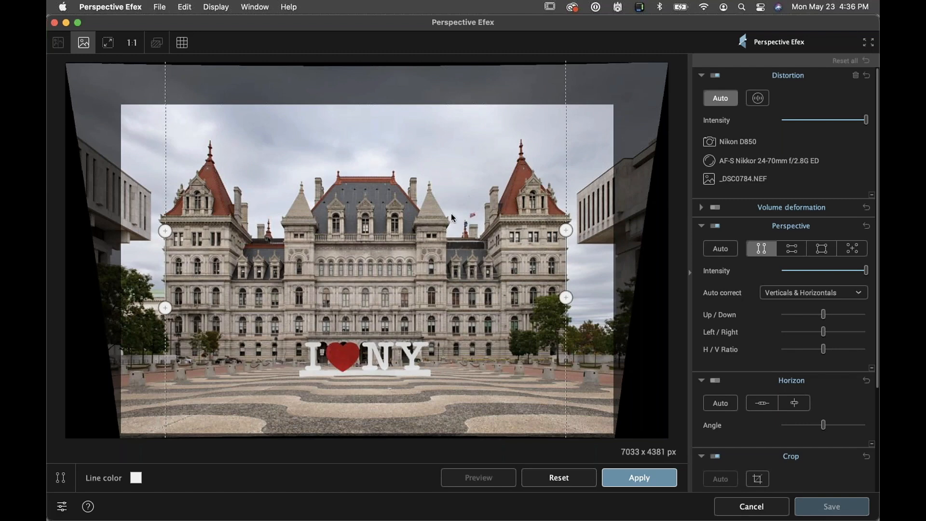
# Apply the vertical perspective correction and check the building against the grid overlay, comparing it with the uncorrected photo
pyautogui.click(637, 479)
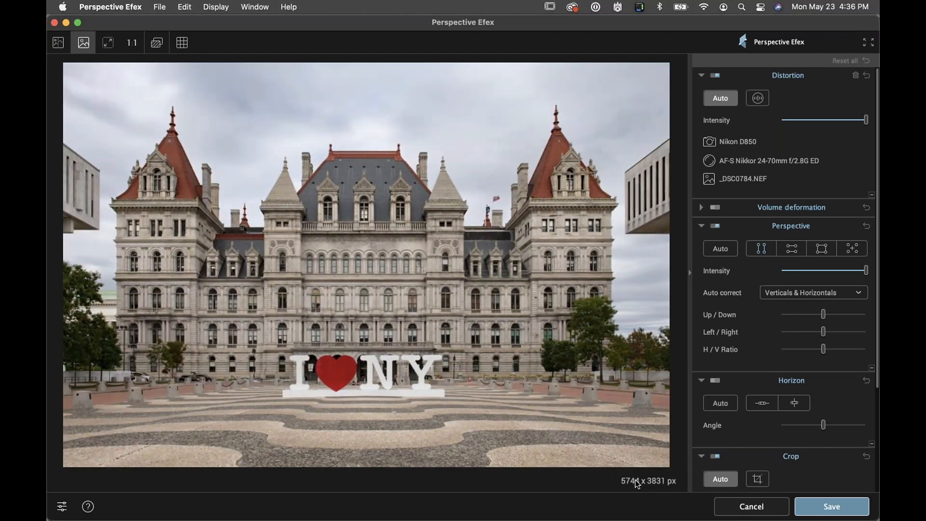
pyautogui.click(183, 42)
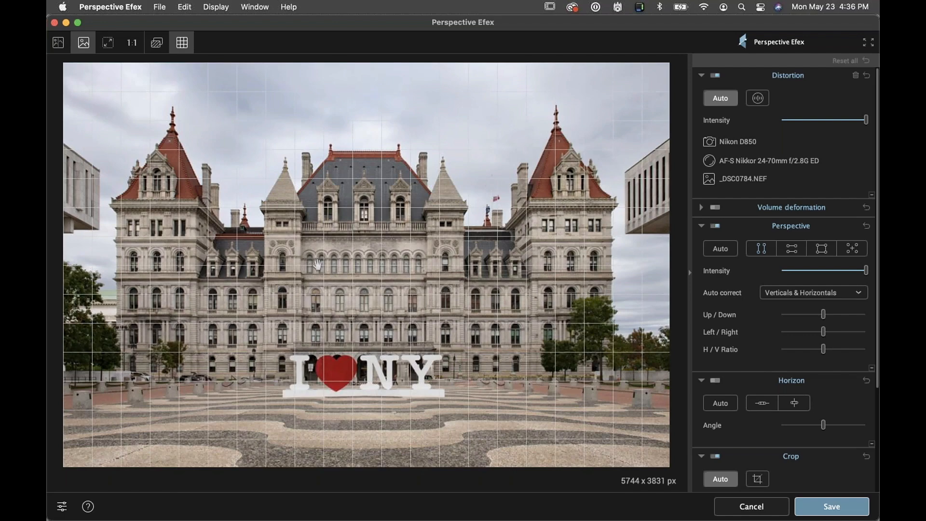
pyautogui.click(156, 46)
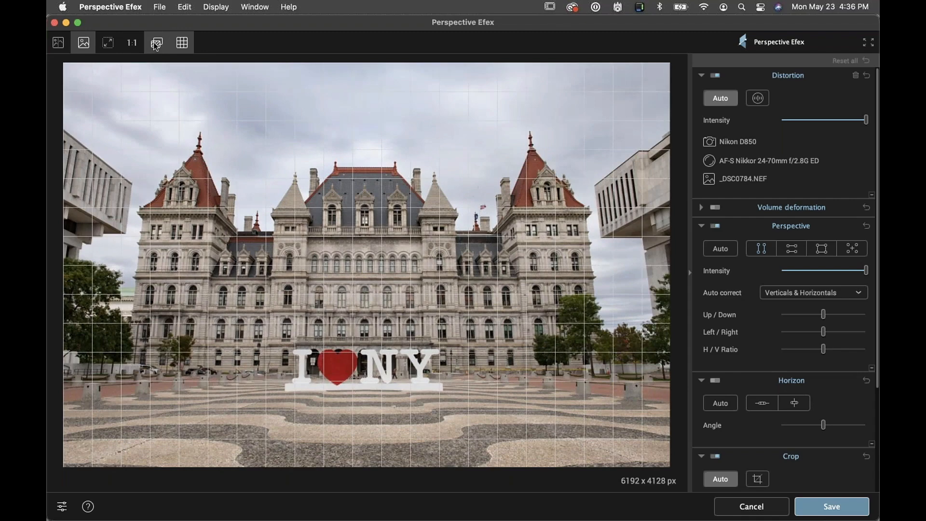
pyautogui.click(155, 45)
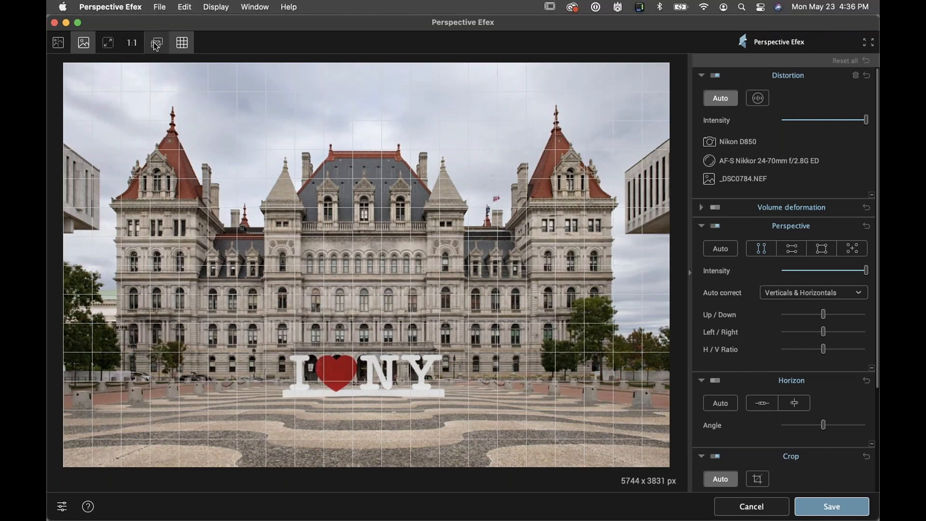
pyautogui.click(156, 45)
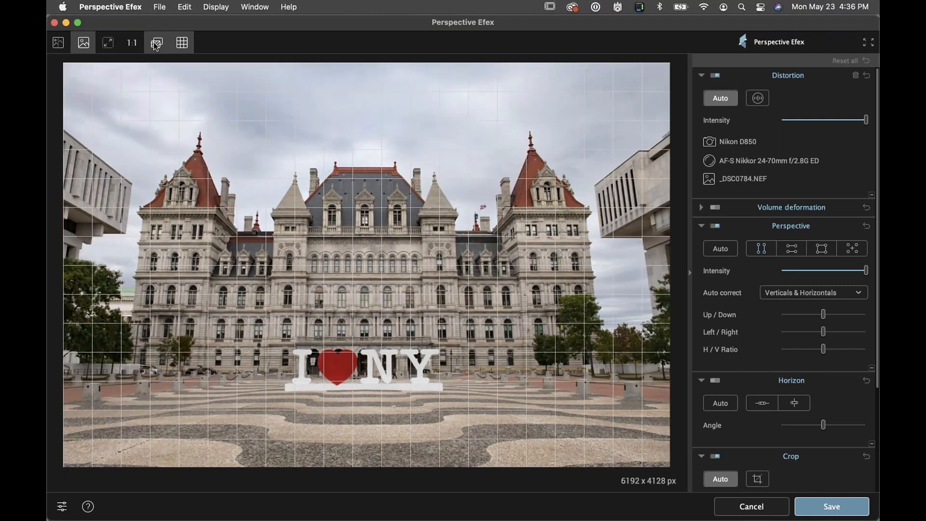
pyautogui.click(156, 46)
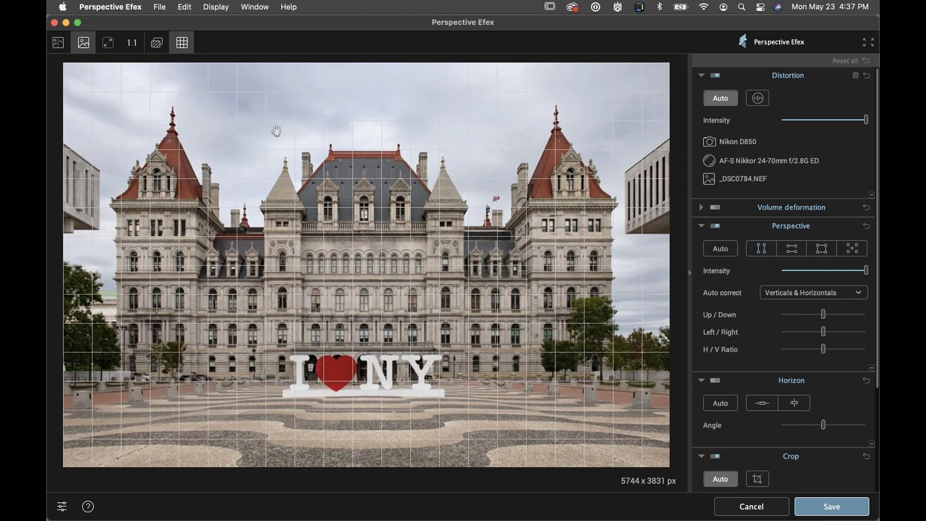
pyautogui.click(183, 43)
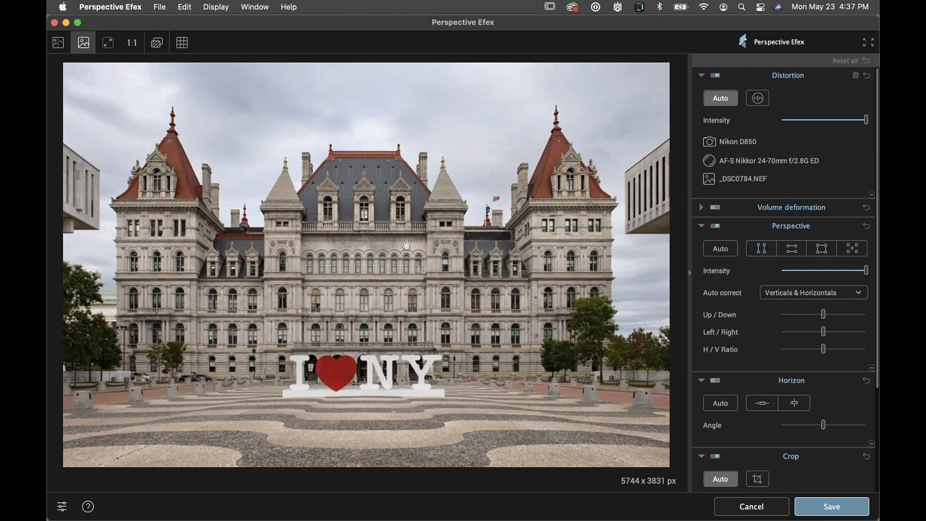
# Save the corrected photo back to Photoshop and open _DSC0794.NEF in Perspective Efex
pyautogui.click(825, 505)
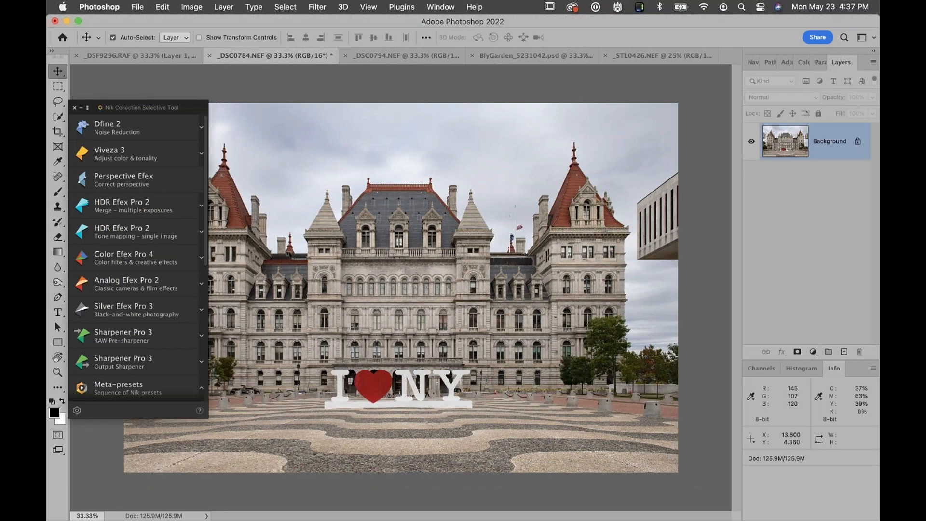
pyautogui.click(374, 57)
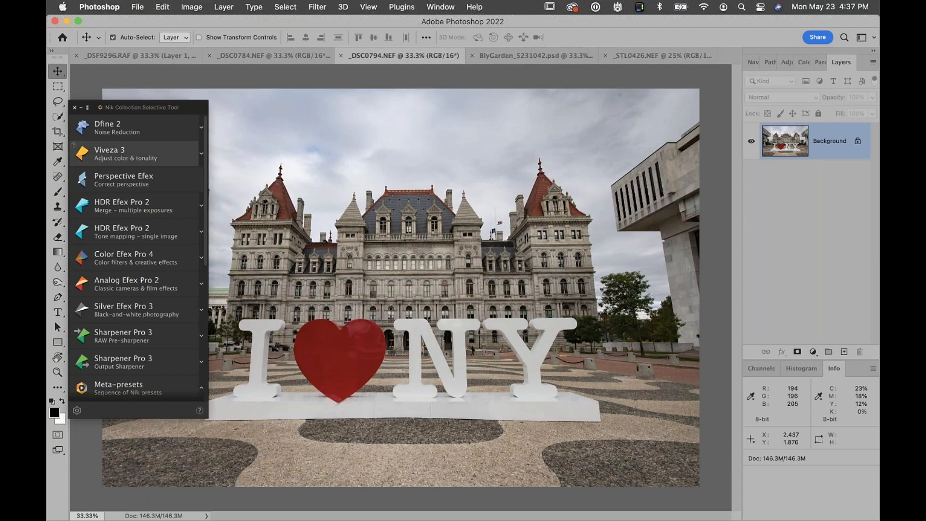
pyautogui.click(132, 178)
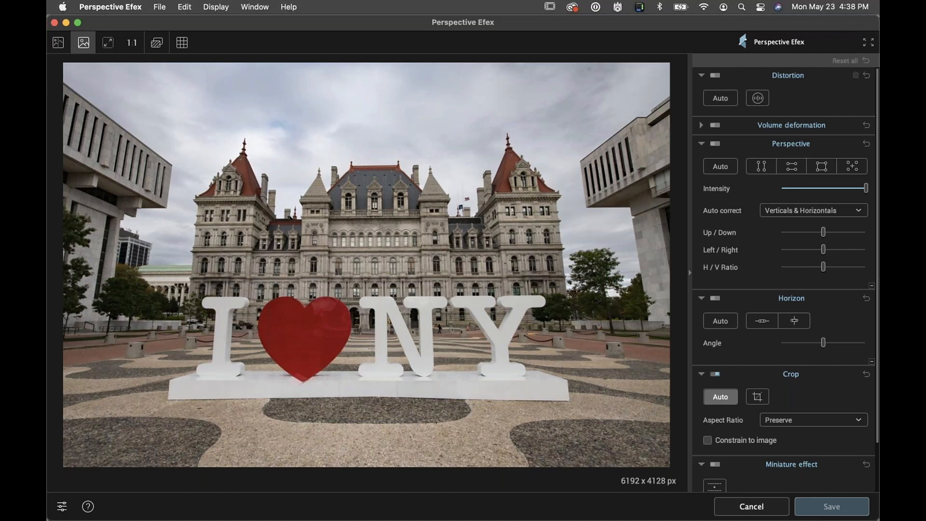
# Apply the automatic lens distortion correction to the photo and check the result against the grid overlay
pyautogui.click(720, 99)
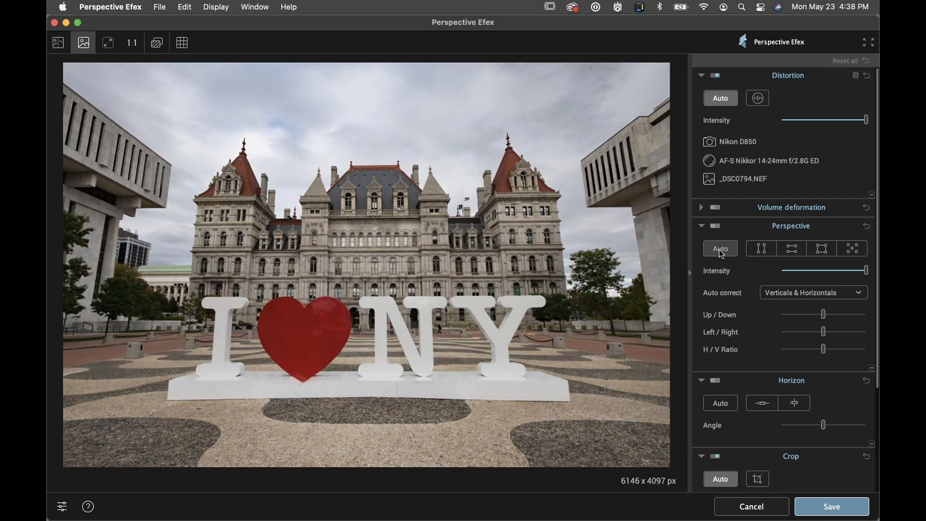
pyautogui.click(181, 44)
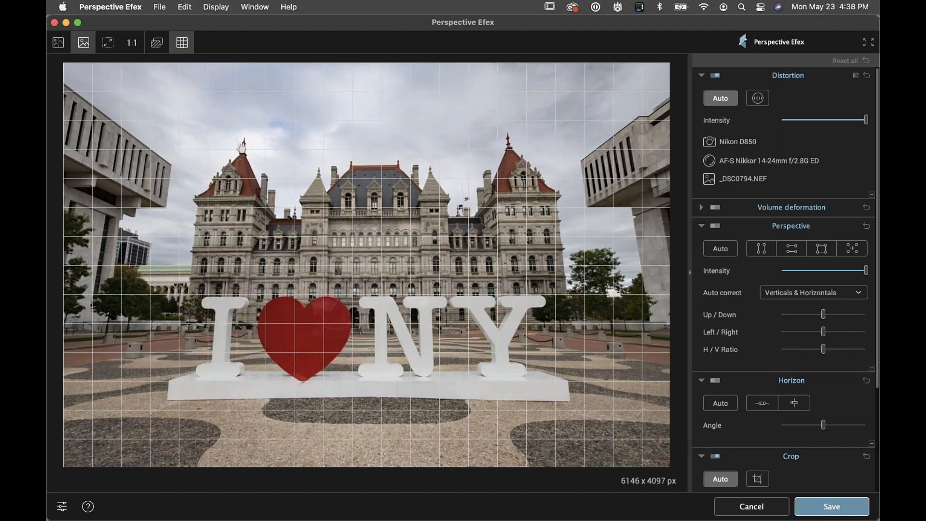
pyautogui.click(183, 45)
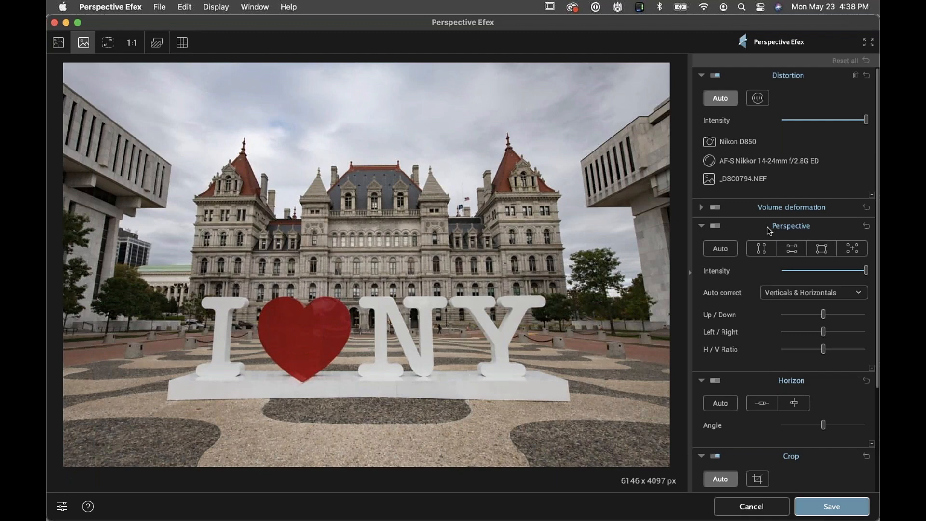
# Compare the Force Vertical Parallel, Force Horizontal Parallel, Rectangle and eight-point perspective guides on the photo
pyautogui.click(761, 255)
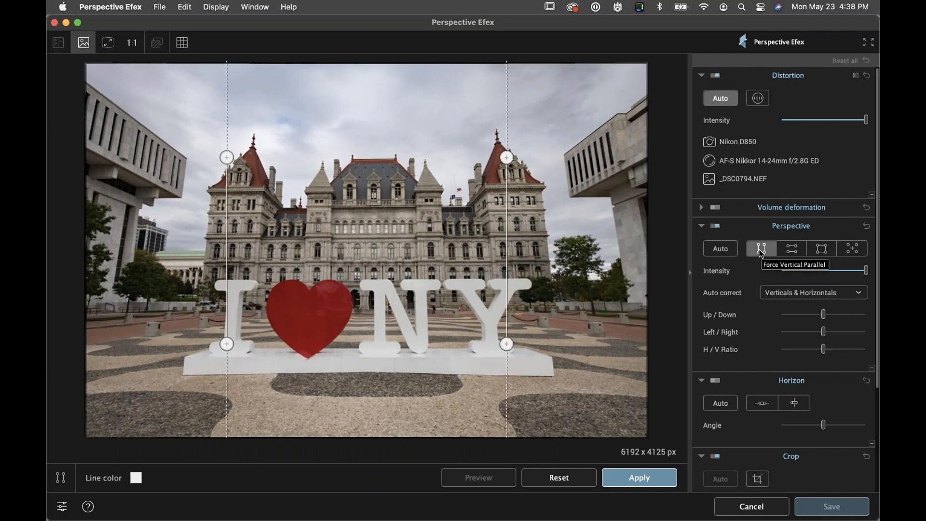
pyautogui.click(795, 253)
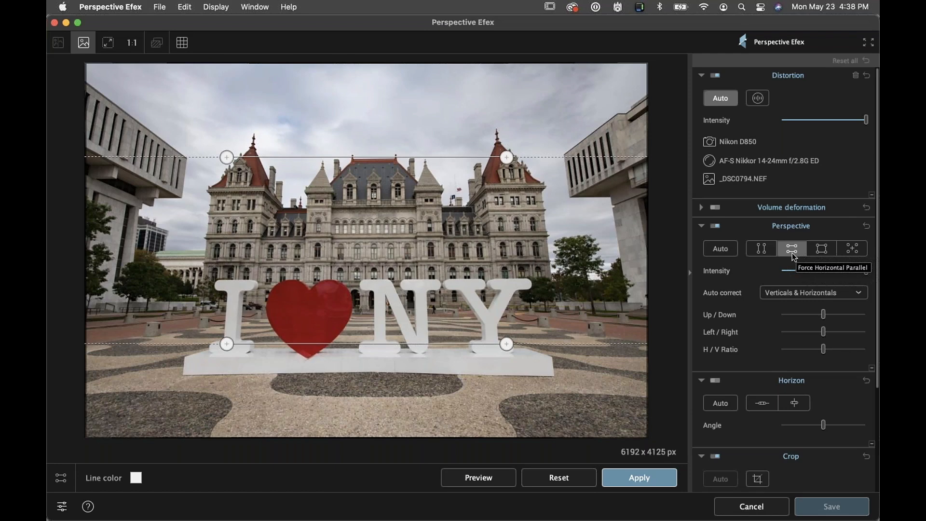
pyautogui.click(766, 251)
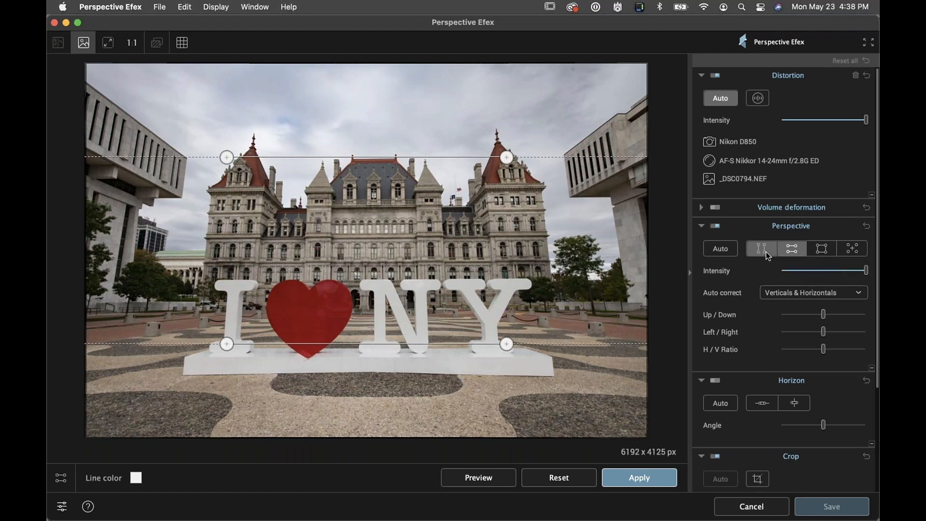
pyautogui.click(847, 255)
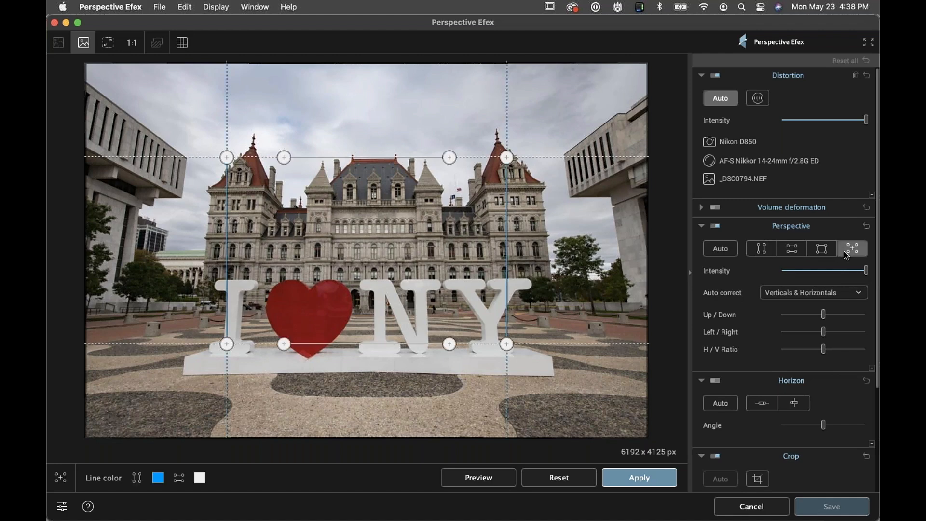
pyautogui.click(825, 253)
pyautogui.click(852, 249)
# Use the Rectangle perspective guide and align its four corners with the outer edges of the building's two towers
pyautogui.click(822, 251)
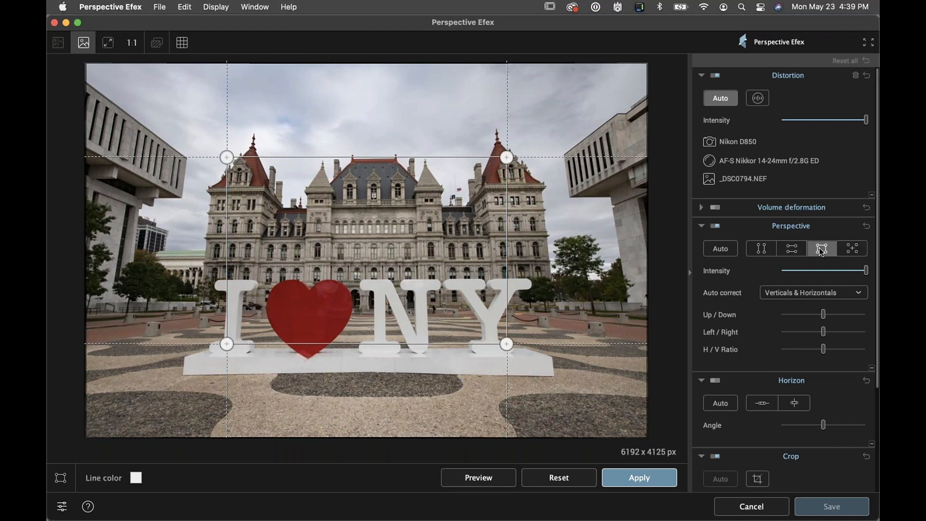
pyautogui.moveTo(507, 344)
pyautogui.moveTo(507, 344); pyautogui.dragTo(572, 278)
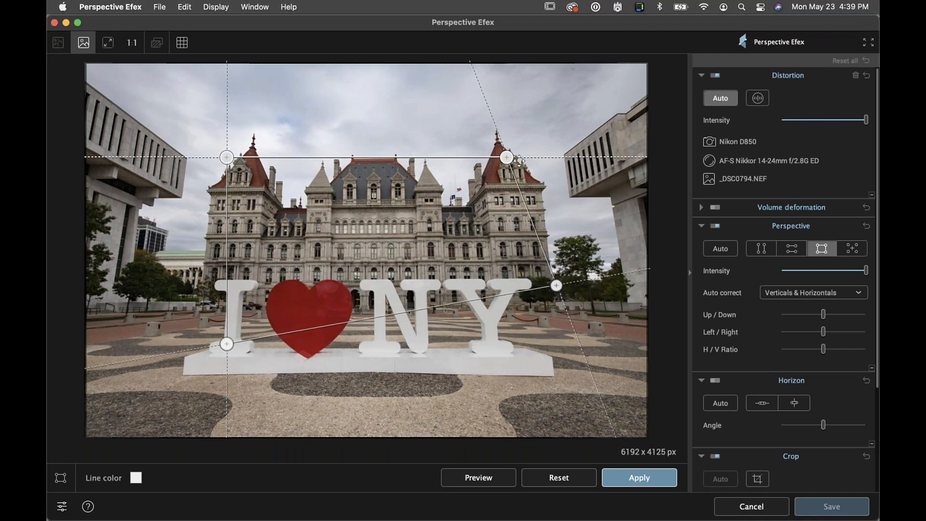
pyautogui.moveTo(539, 178)
pyautogui.moveTo(539, 178); pyautogui.dragTo(544, 220)
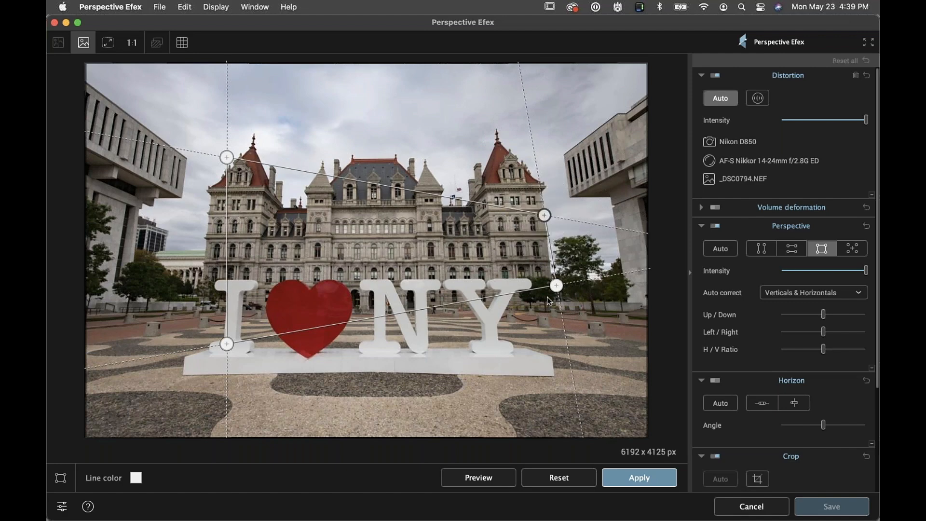
pyautogui.moveTo(557, 286); pyautogui.dragTo(553, 283)
pyautogui.moveTo(227, 158); pyautogui.dragTo(212, 223)
pyautogui.moveTo(218, 345); pyautogui.dragTo(203, 277)
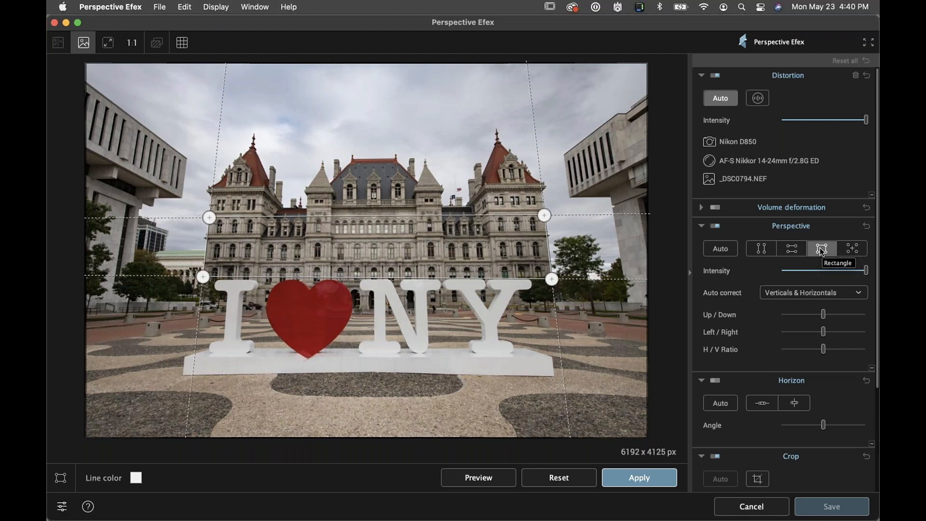
pyautogui.moveTo(552, 279)
pyautogui.mouseDown()
pyautogui.moveTo(541, 284)
pyautogui.moveTo(555, 282)
pyautogui.mouseUp()
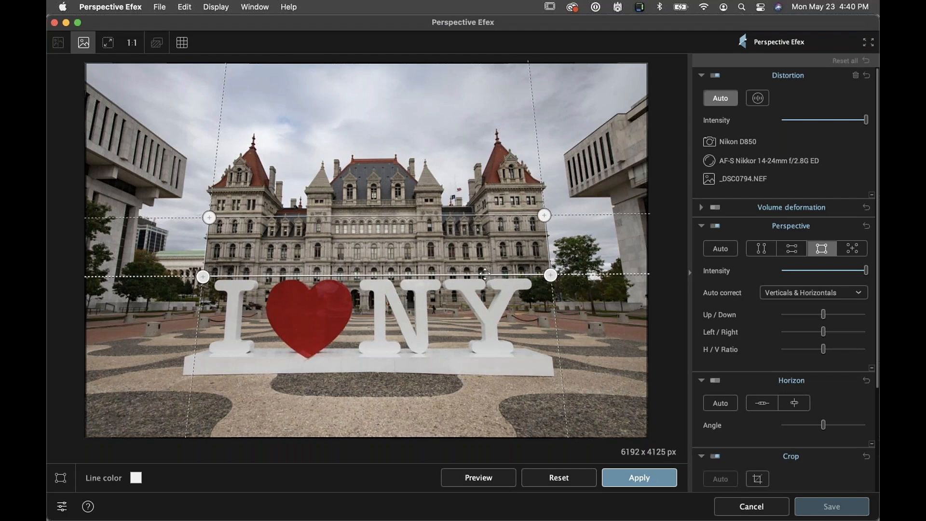
# Switch to the eight-point guides, lower the bottom horizontal line, and align the upper one with the ledge below the central turret roofs
pyautogui.click(854, 250)
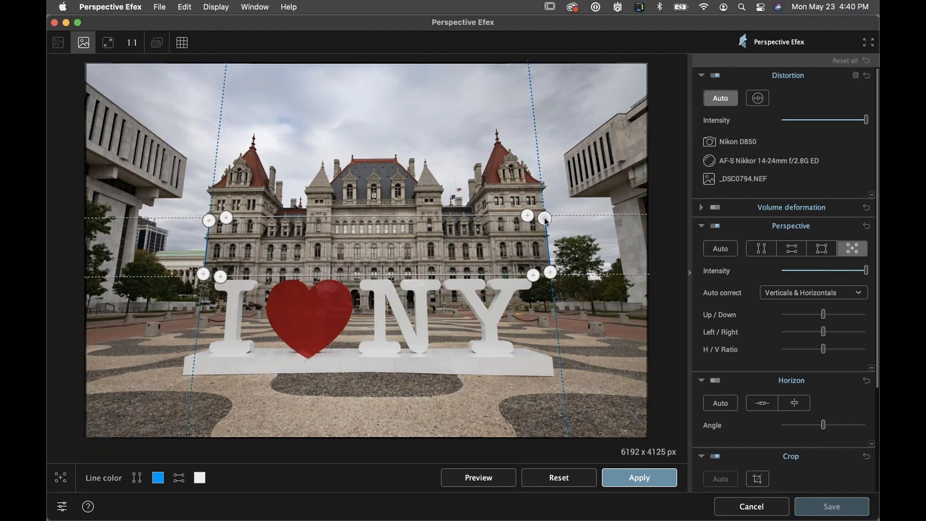
pyautogui.moveTo(533, 275); pyautogui.dragTo(545, 309)
pyautogui.moveTo(221, 280); pyautogui.dragTo(216, 308)
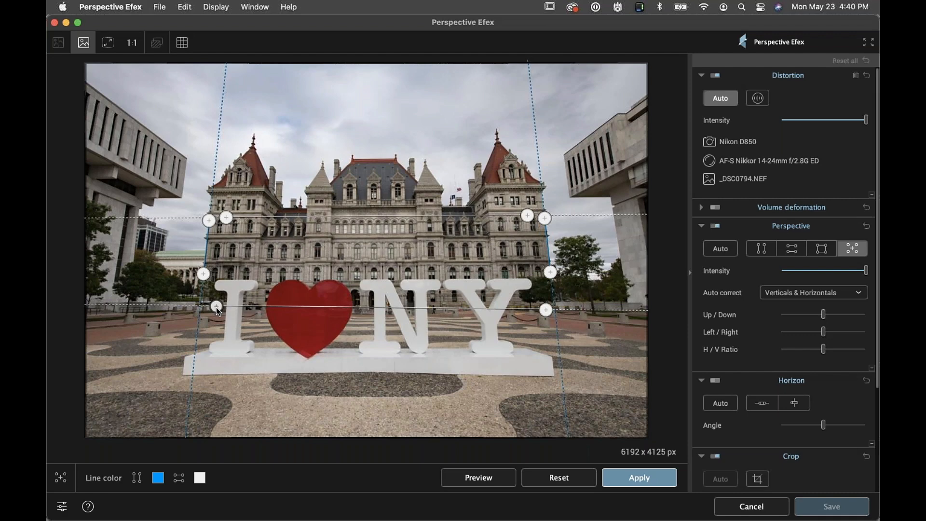
pyautogui.moveTo(226, 217); pyautogui.dragTo(309, 208)
pyautogui.moveTo(527, 215); pyautogui.dragTo(440, 209)
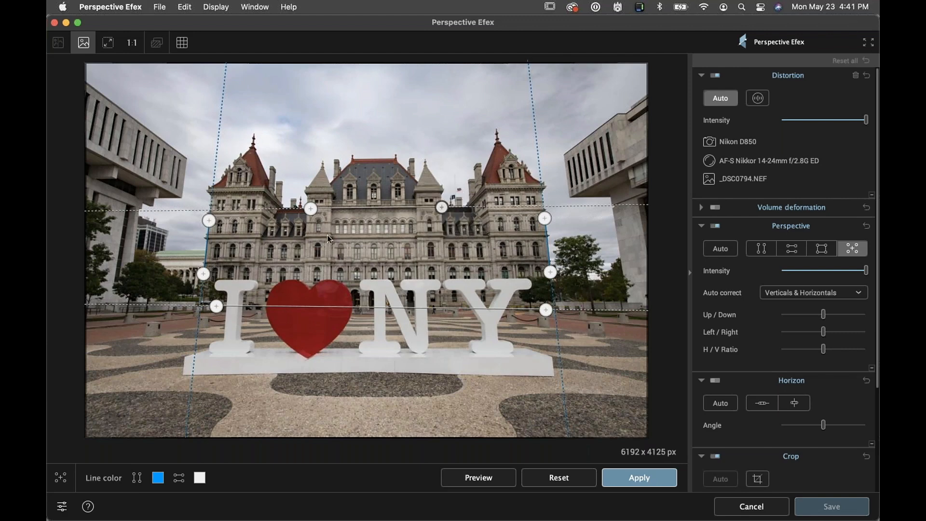
# Align the lower horizontal guide with the bottom edge of the I love NY sign's base, and preview and apply the correction
pyautogui.moveTo(208, 310); pyautogui.dragTo(182, 379)
pyautogui.moveTo(546, 310); pyautogui.dragTo(546, 309)
pyautogui.moveTo(543, 343); pyautogui.dragTo(555, 379)
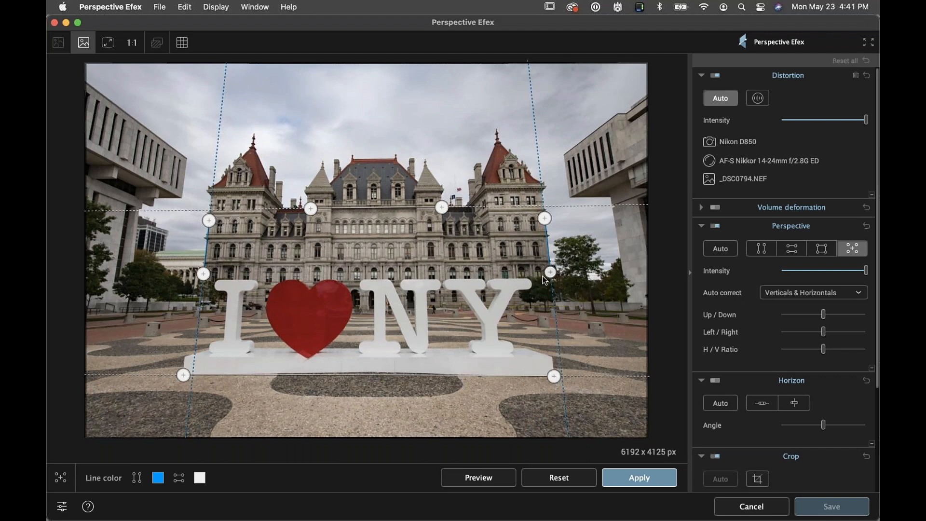
pyautogui.click(484, 479)
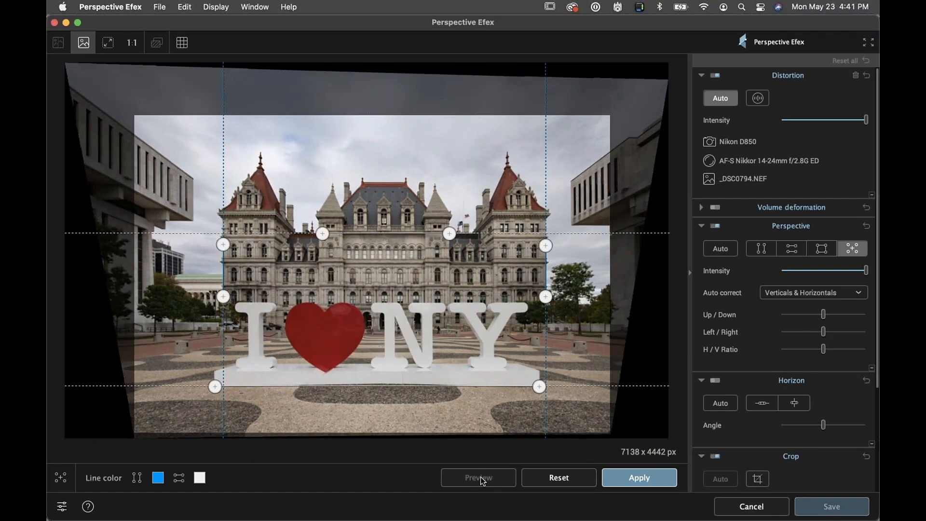
pyautogui.click(633, 479)
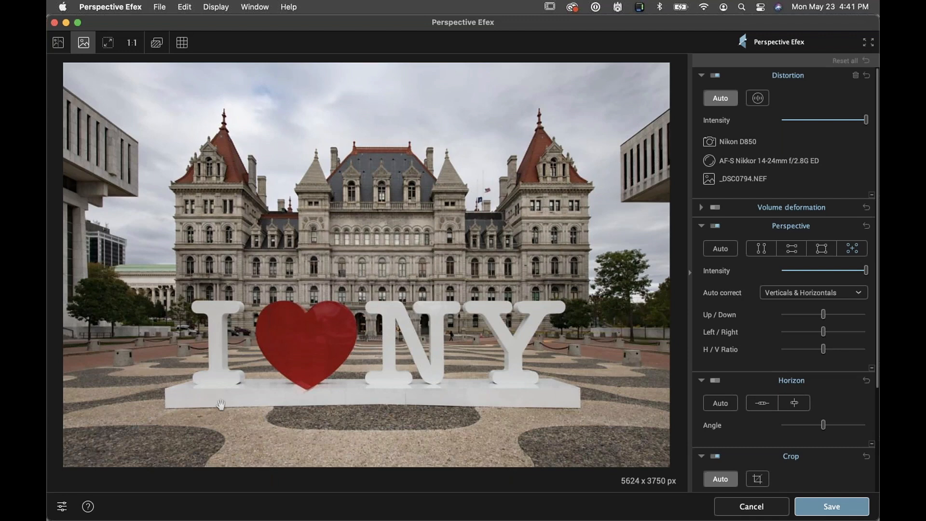
# Review the applied eight-point guides, and try reducing the perspective Intensity before restoring it to full strength
pyautogui.moveTo(866, 270); pyautogui.dragTo(866, 270)
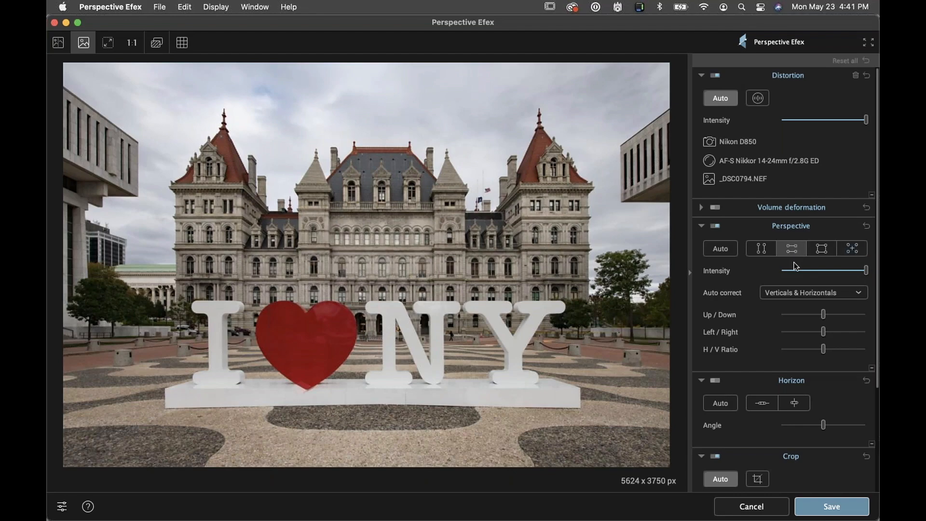
pyautogui.click(856, 254)
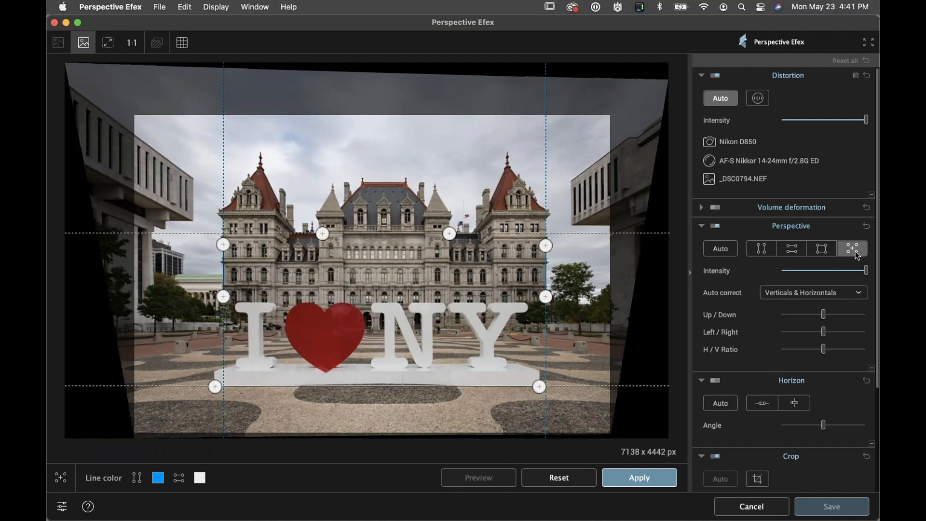
pyautogui.click(856, 251)
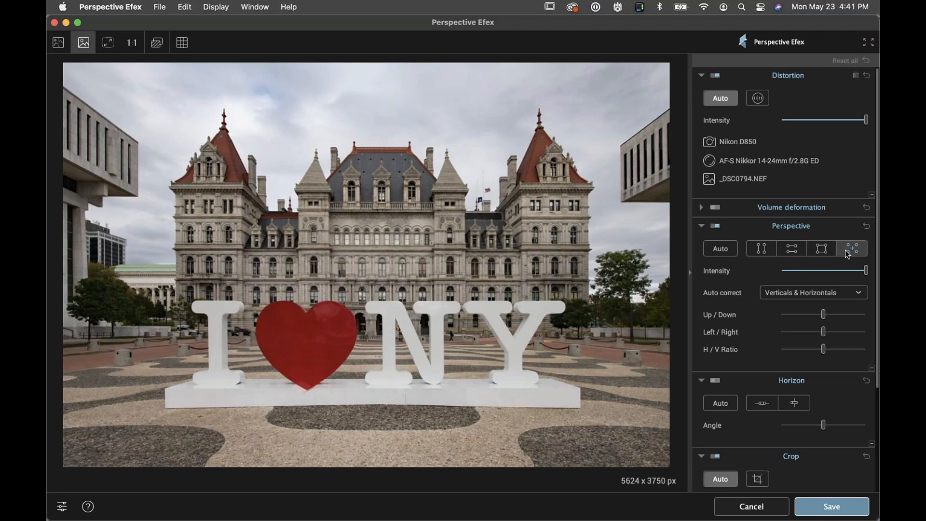
pyautogui.moveTo(864, 271)
pyautogui.moveTo(844, 275); pyautogui.dragTo(867, 273)
# View the Auto correct options for perspective, and try Up / Down at -7 before resetting it to 0
pyautogui.click(851, 295)
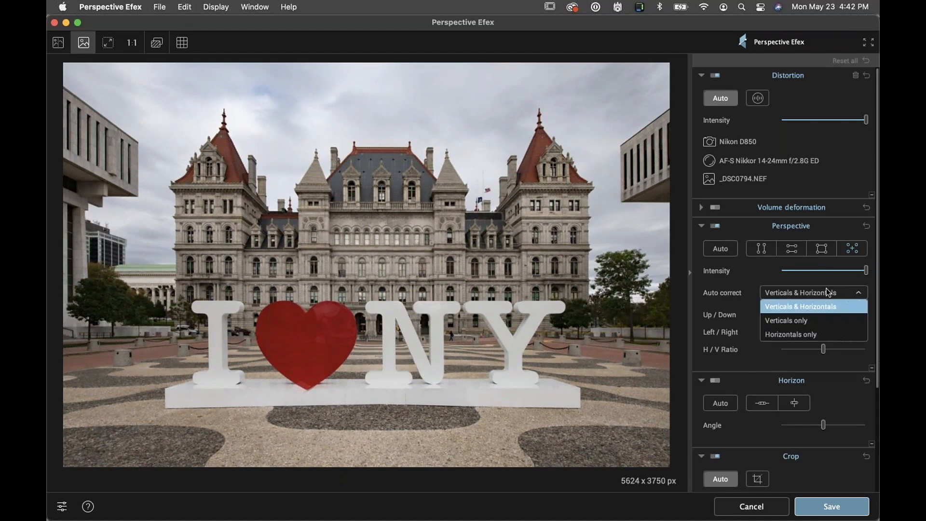
pyautogui.click(745, 297)
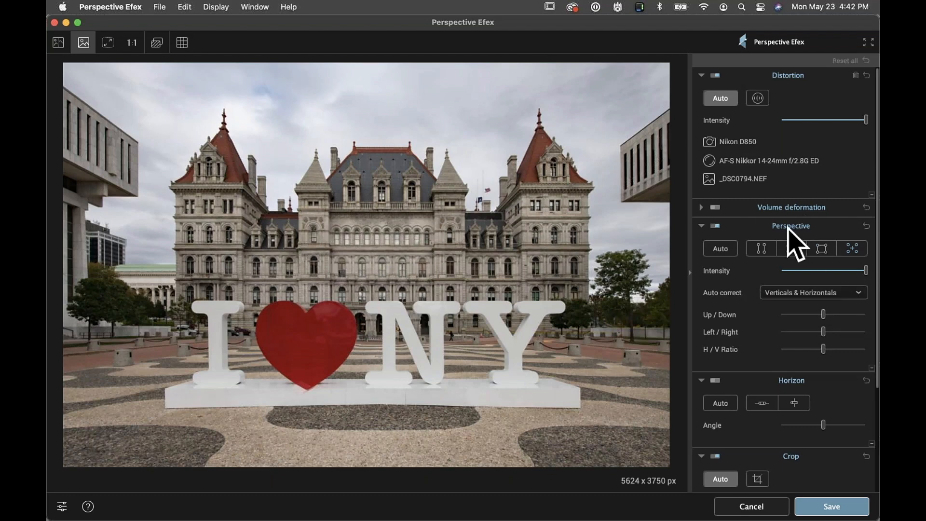
pyautogui.moveTo(823, 316); pyautogui.dragTo(824, 319)
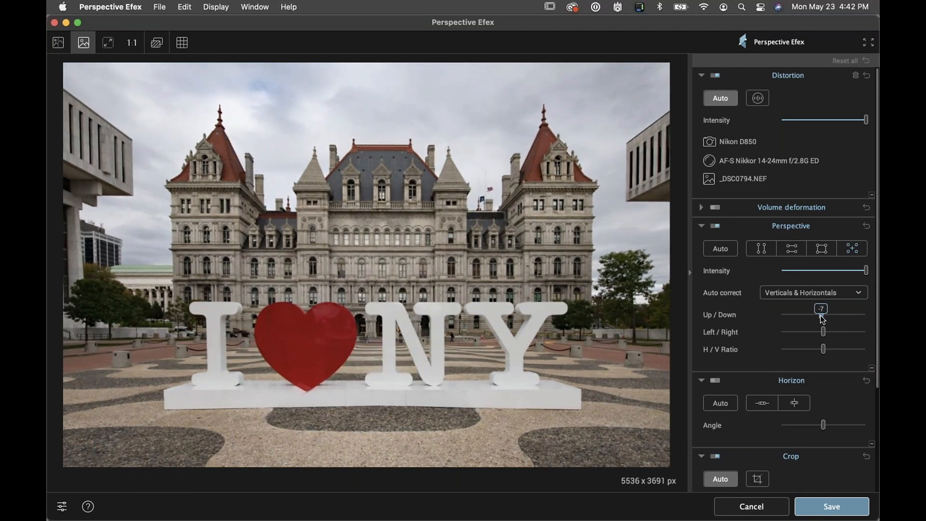
pyautogui.doubleClick(822, 319)
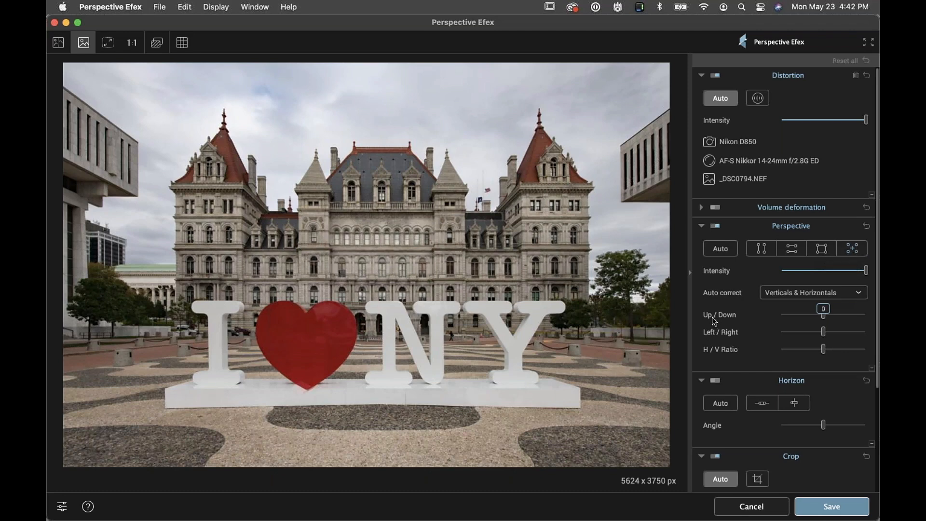
# Try stretching the photo with H / V Ratio at 54 and at a negative value, and reset it to 0
pyautogui.moveTo(823, 332); pyautogui.dragTo(824, 331)
pyautogui.moveTo(823, 349)
pyautogui.moveTo(824, 353); pyautogui.dragTo(829, 356)
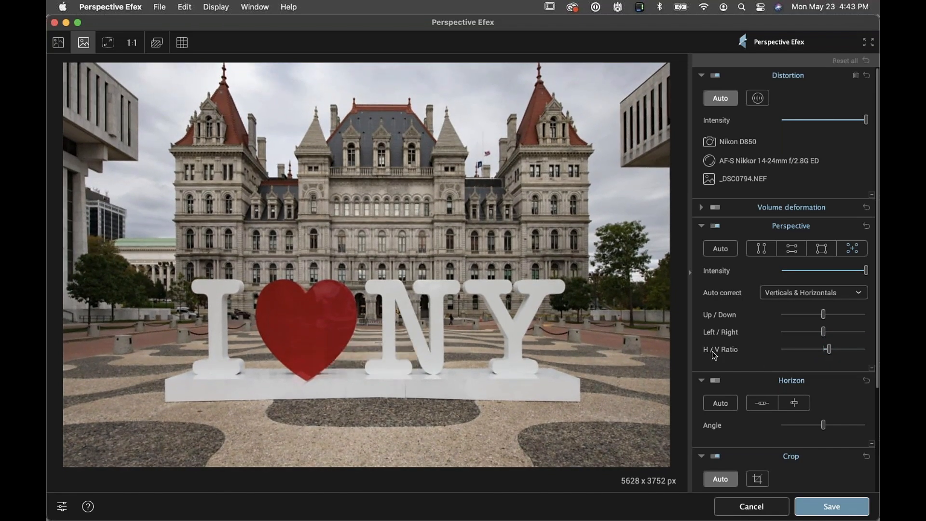
pyautogui.moveTo(829, 350)
pyautogui.mouseDown()
pyautogui.moveTo(813, 353)
pyautogui.moveTo(845, 348)
pyautogui.mouseUp()
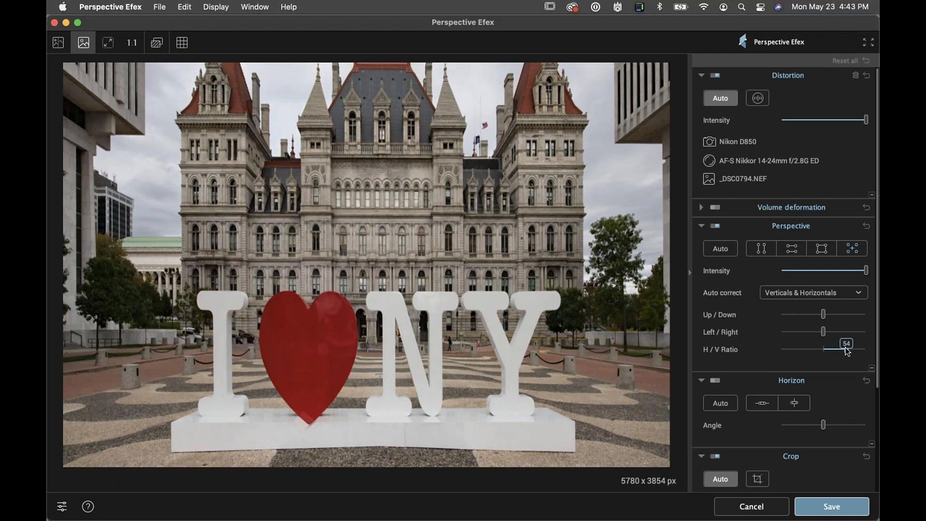
pyautogui.moveTo(848, 352); pyautogui.dragTo(808, 350)
pyautogui.doubleClick(809, 354)
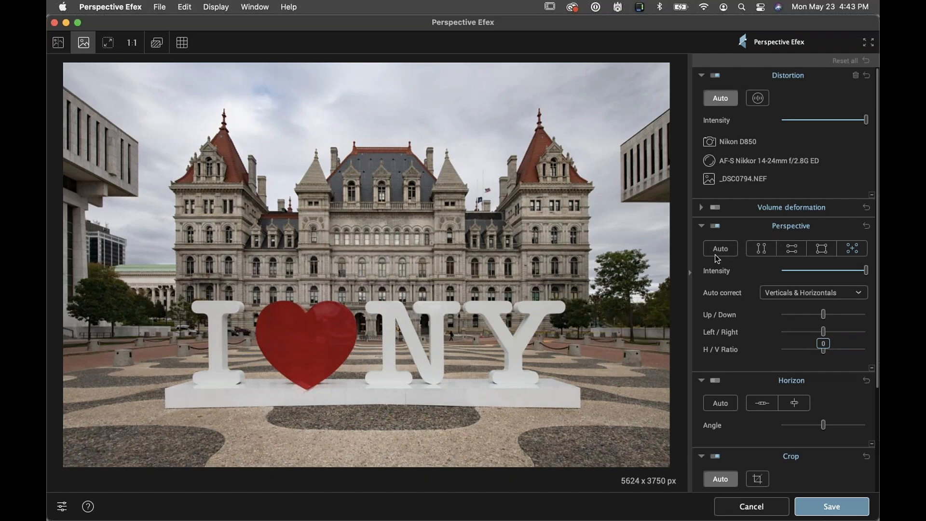
# Collapse the Perspective settings, try the automatic Horizon correction, and return the Angle to neutral
pyautogui.click(701, 227)
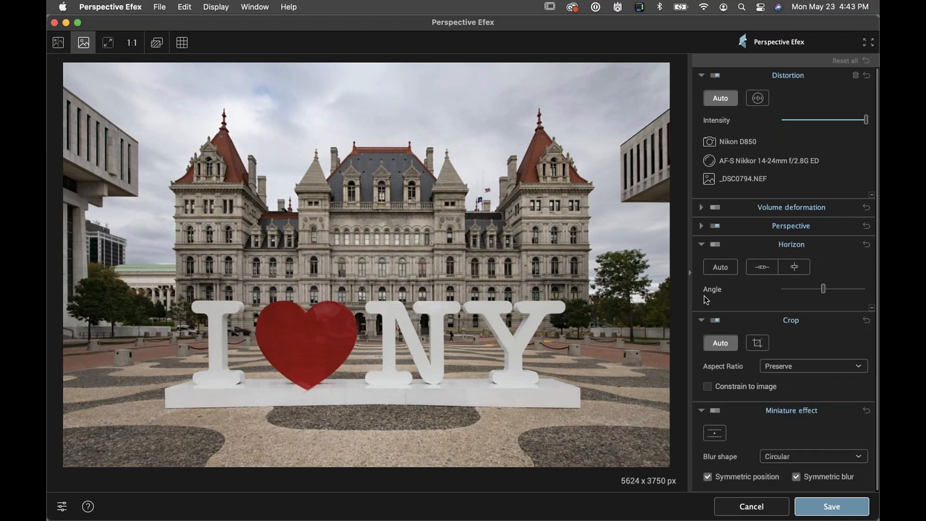
pyautogui.click(716, 268)
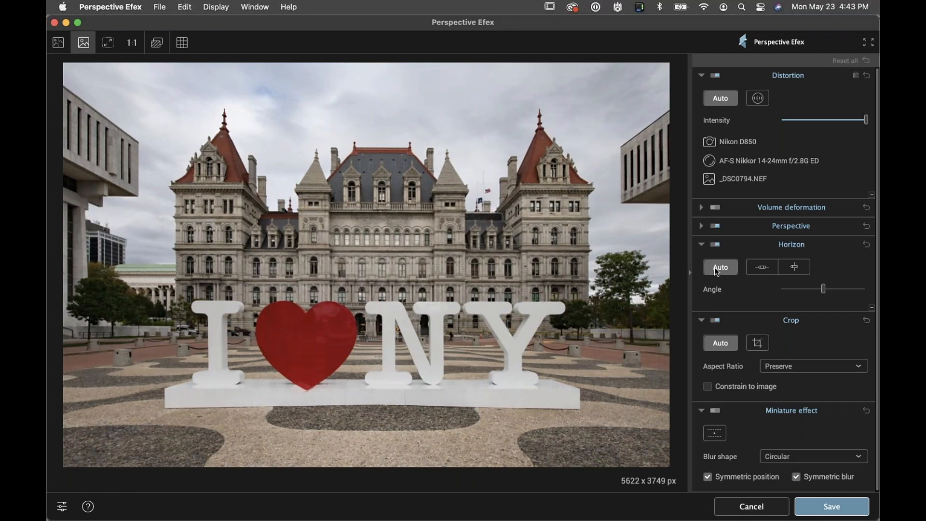
pyautogui.moveTo(824, 289); pyautogui.dragTo(823, 291)
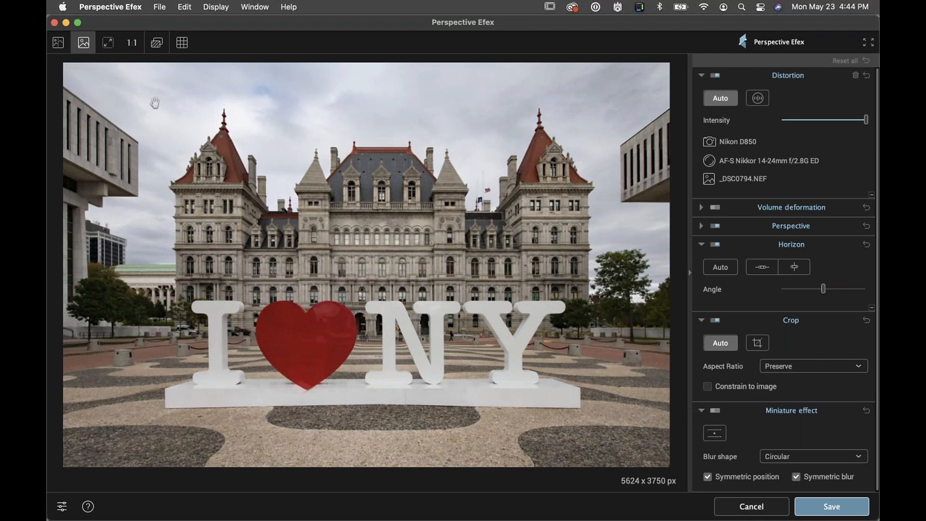
# Compare the before and after images side by side with the settings hidden, and save the corrected photo
pyautogui.click(58, 44)
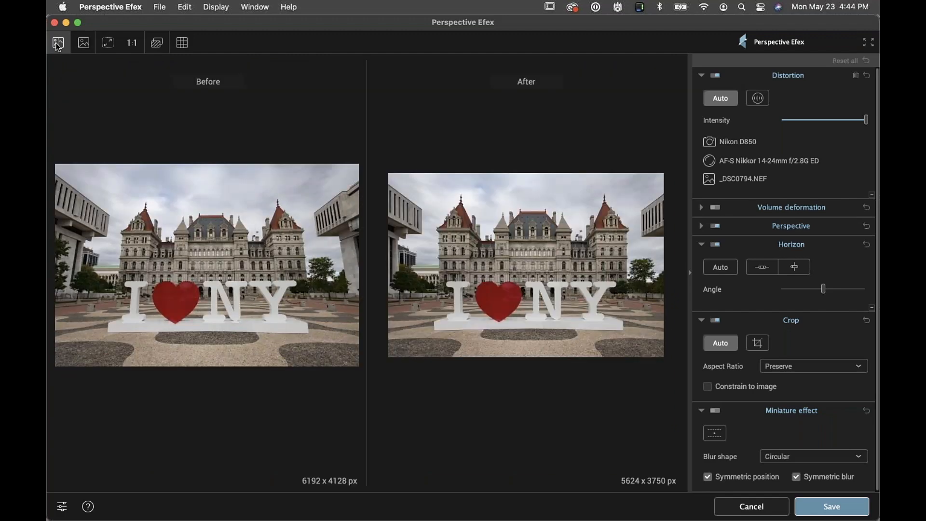
pyautogui.click(691, 273)
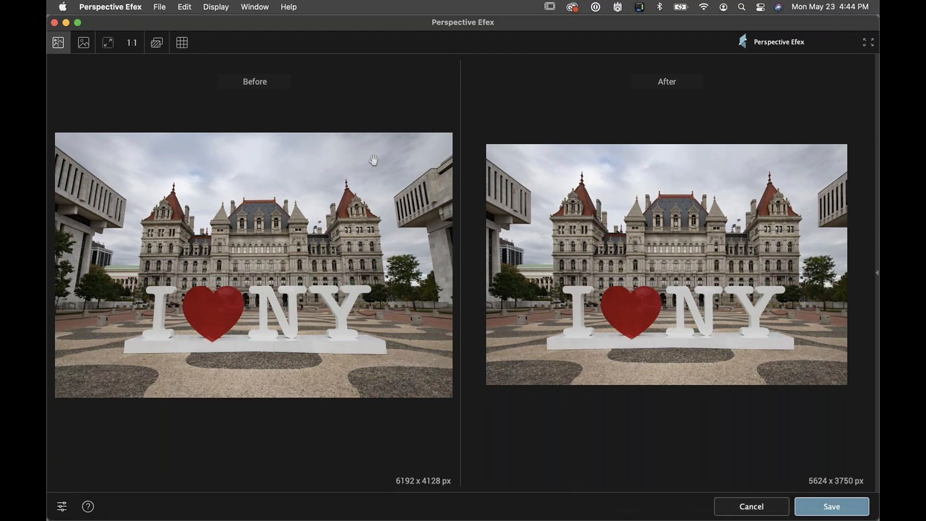
pyautogui.click(83, 43)
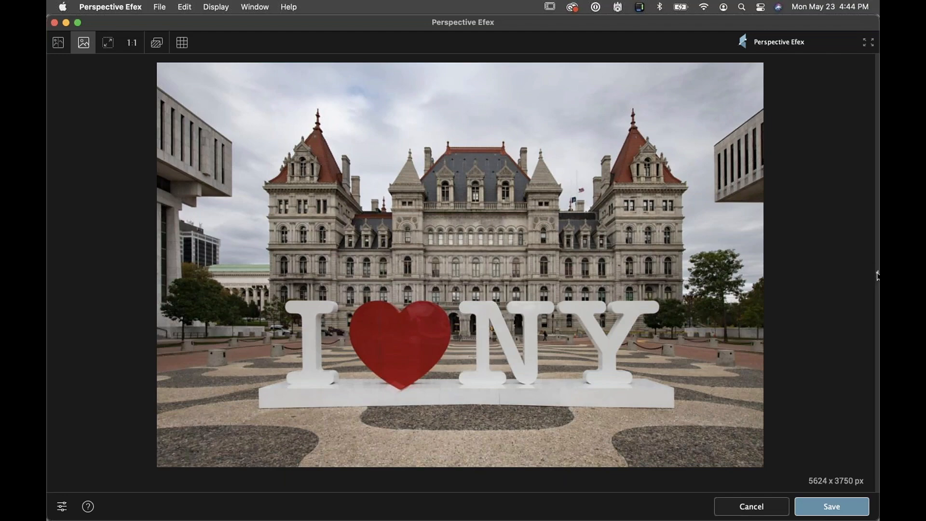
pyautogui.click(878, 273)
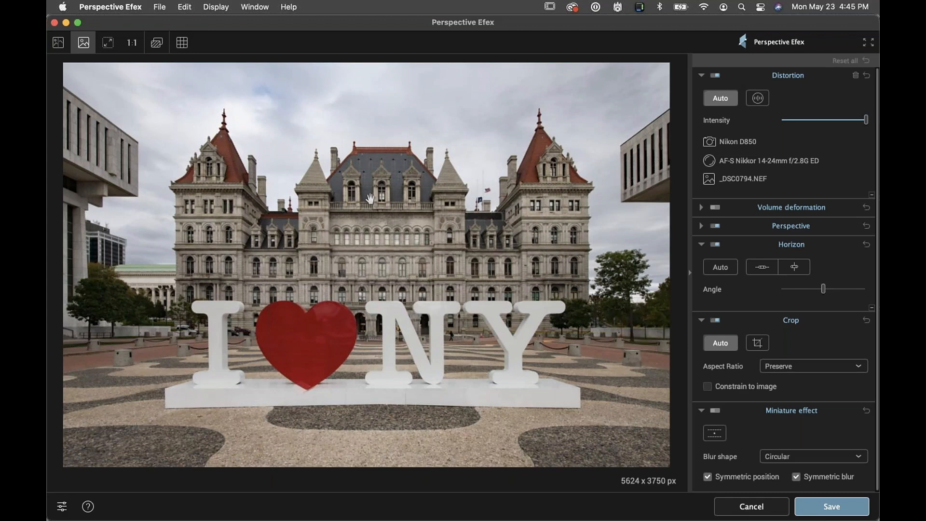
pyautogui.click(821, 509)
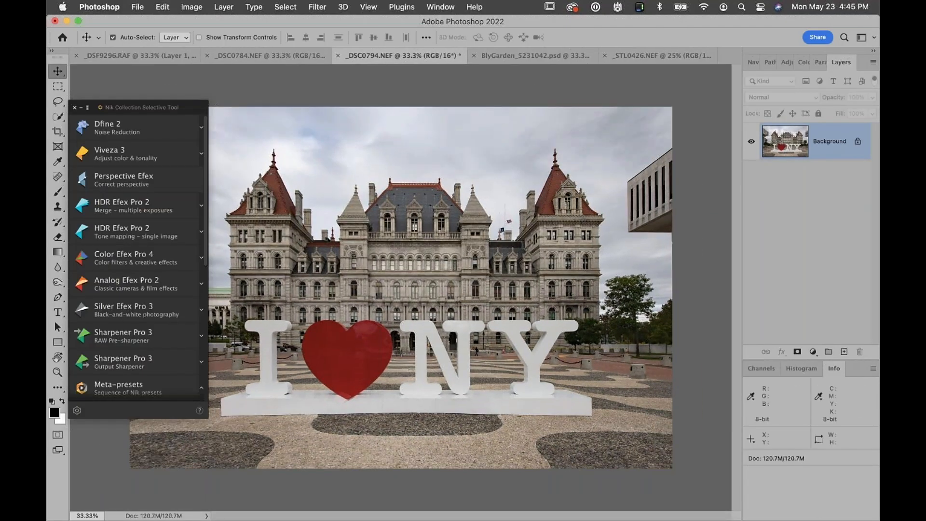
# Switch to BlyGarden_5231042.psd and compare the original with the Perspective Efex and Color Efex Pro 4 layers by toggling their visibility
pyautogui.click(497, 57)
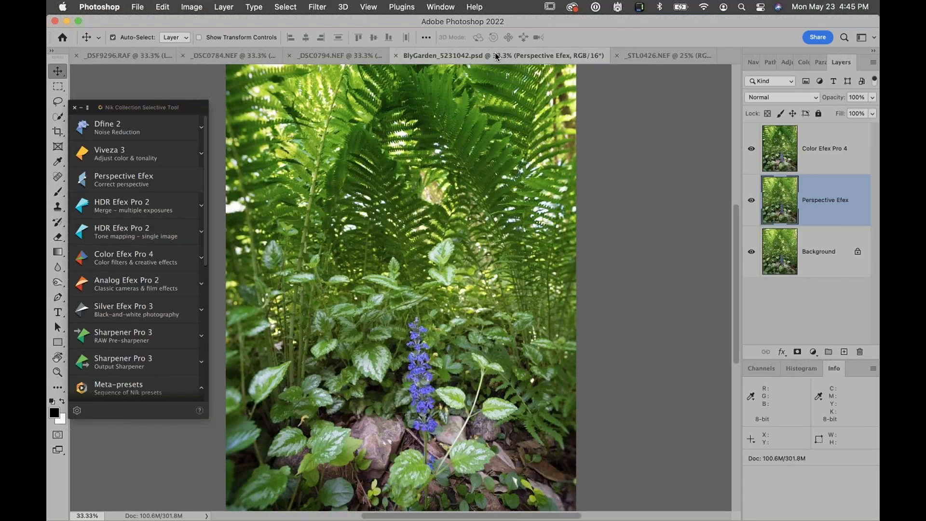
pyautogui.press('super+minus')
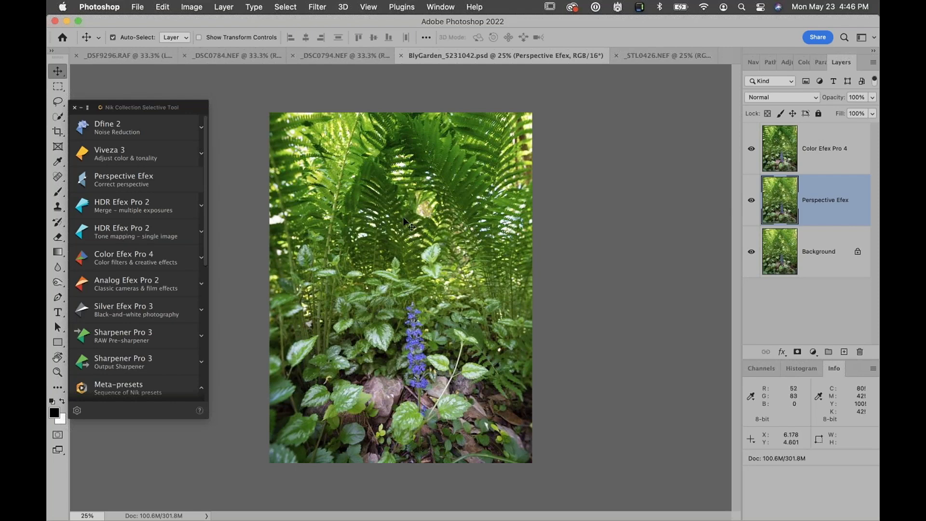
pyautogui.click(751, 200)
pyautogui.click(751, 150)
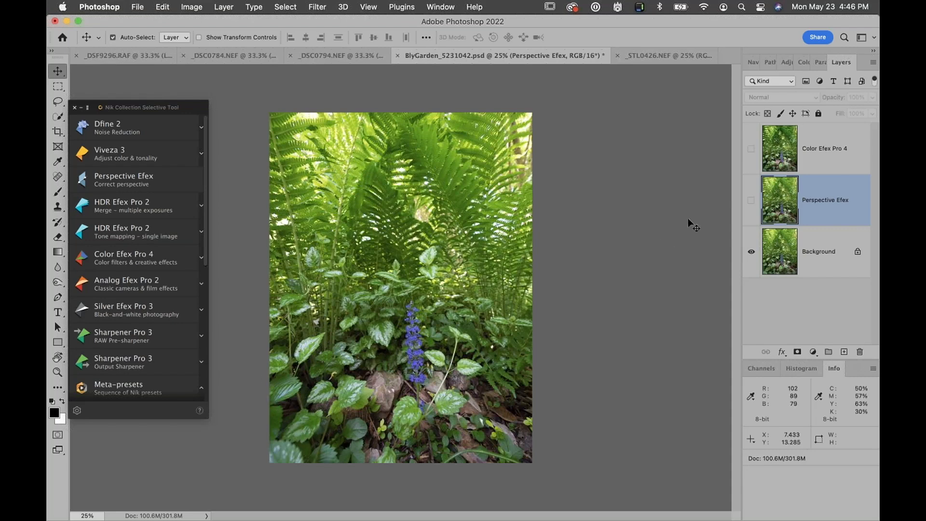
pyautogui.click(753, 201)
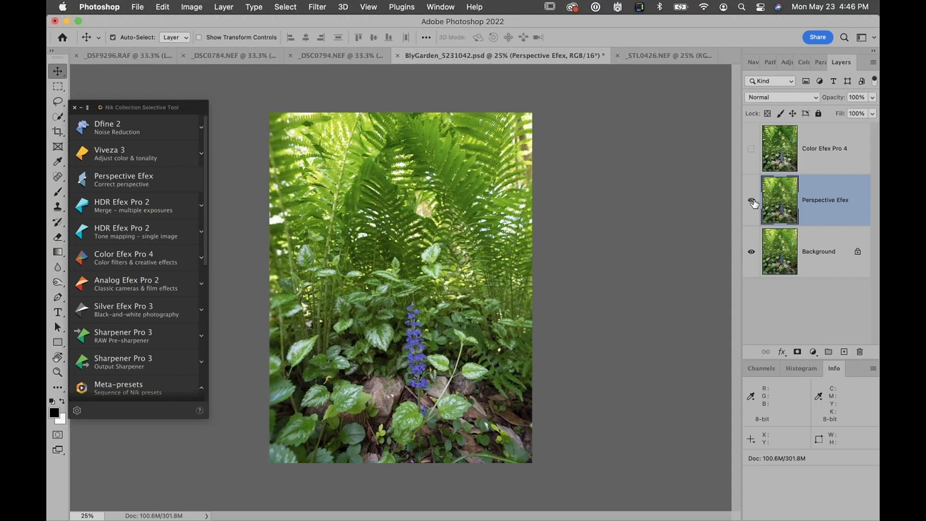
pyautogui.click(751, 147)
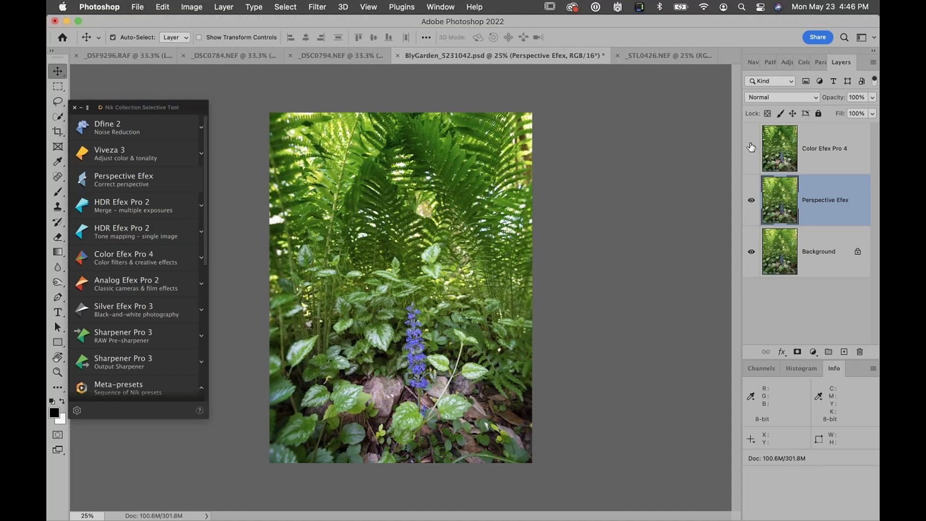
pyautogui.click(751, 147)
# Delete the Color Efex Pro 4 and Perspective Efex layers together, keeping only the Background
pyautogui.click(816, 165)
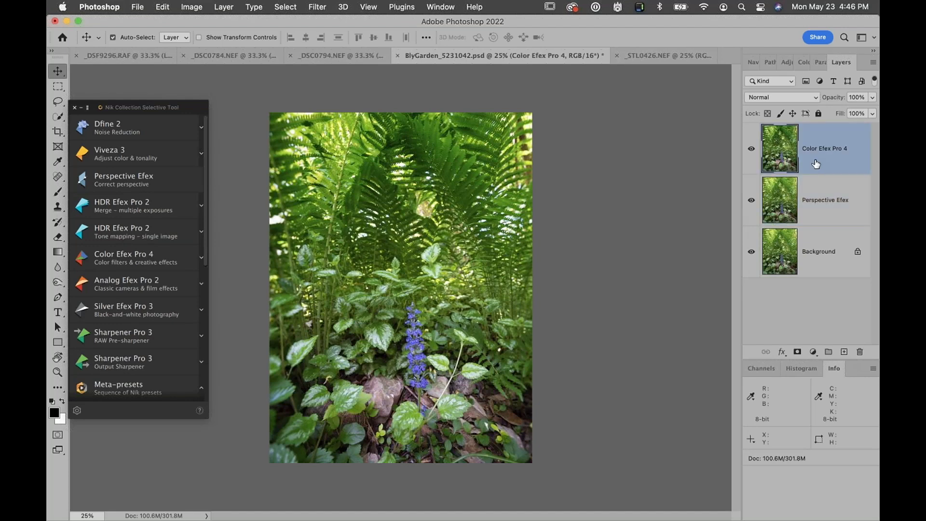
pyautogui.keyDown('shift'); pyautogui.click(828, 207); pyautogui.keyUp('shift')
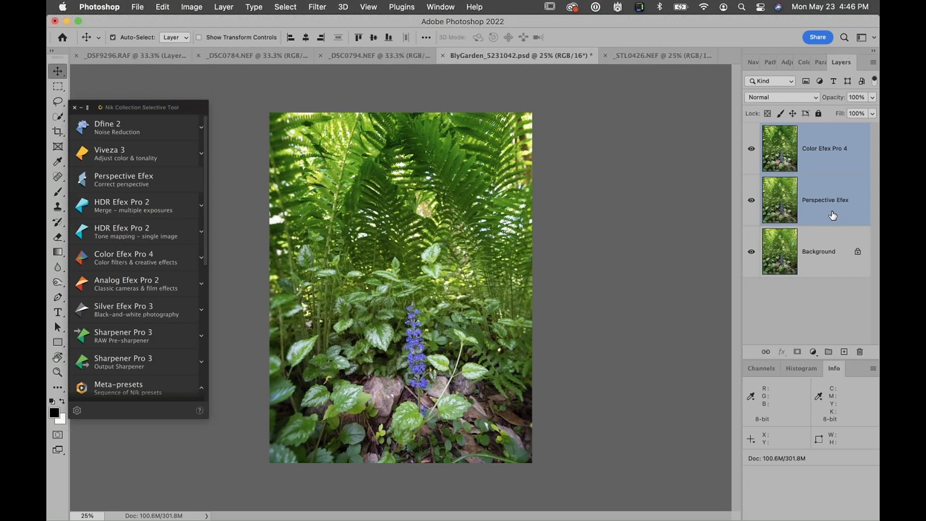
pyautogui.moveTo(829, 215); pyautogui.dragTo(861, 353)
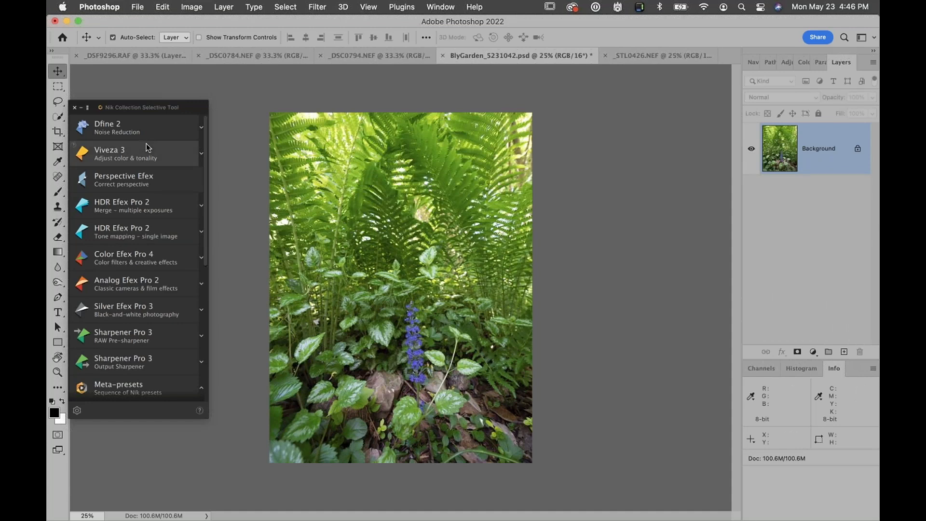
# Duplicate the Background layer and rename the copy as perspective
pyautogui.press('super+j')
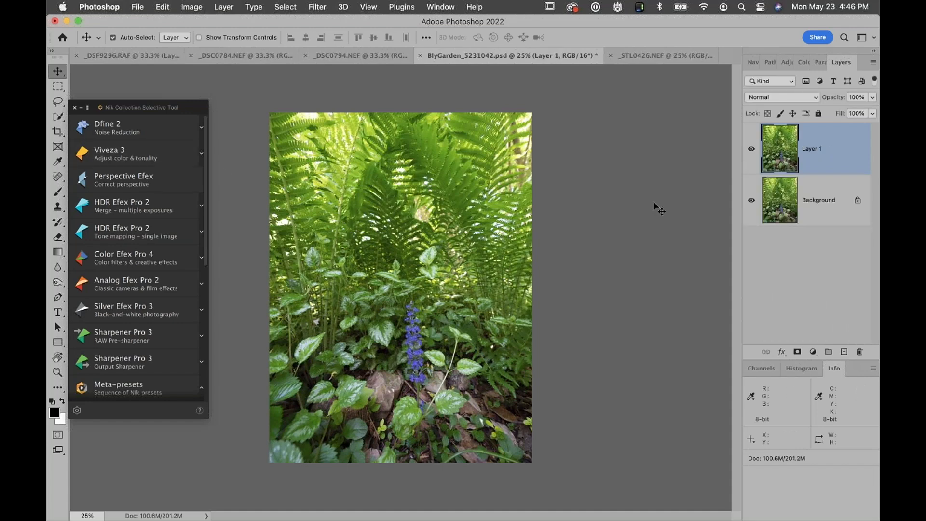
pyautogui.doubleClick(814, 150)
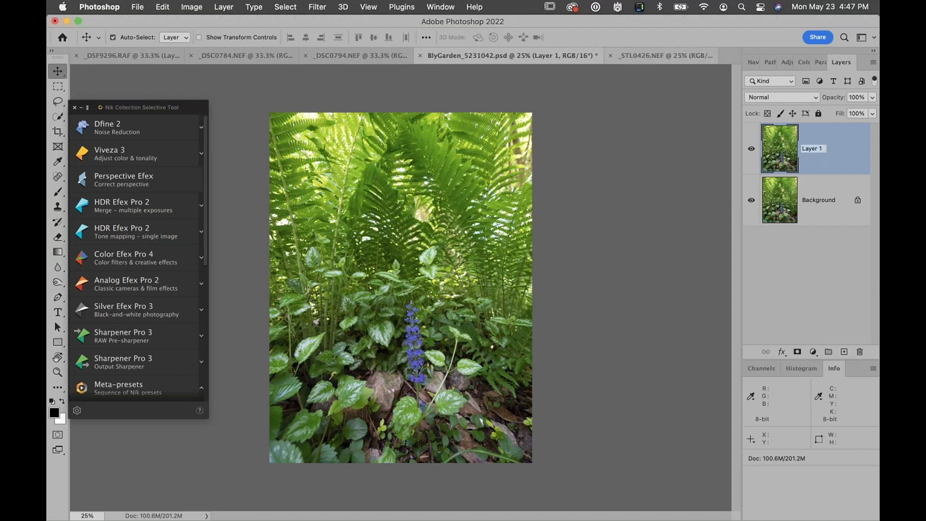
pyautogui.click(832, 165)
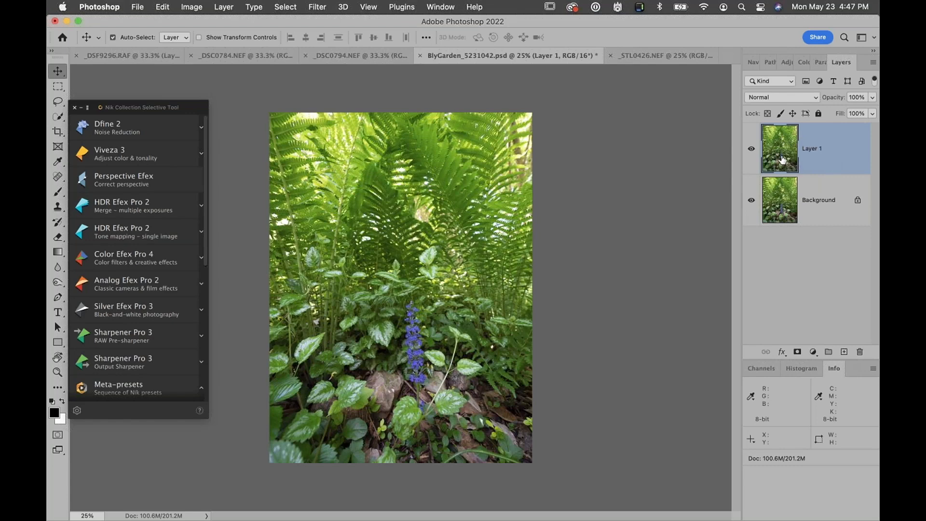
pyautogui.doubleClick(812, 149)
pyautogui.click(824, 165)
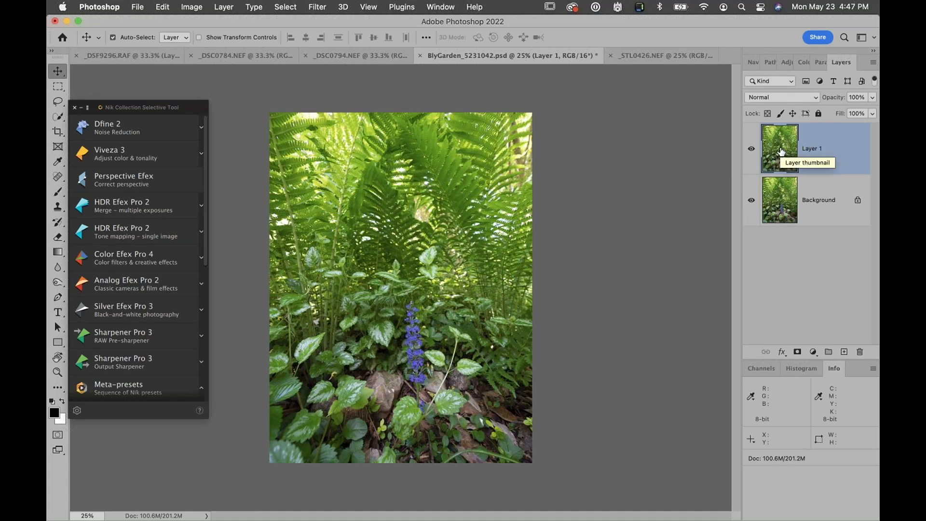
pyautogui.doubleClick(812, 149)
pyautogui.write('perp')
pyautogui.press('BackSpace')
pyautogui.write('spective')
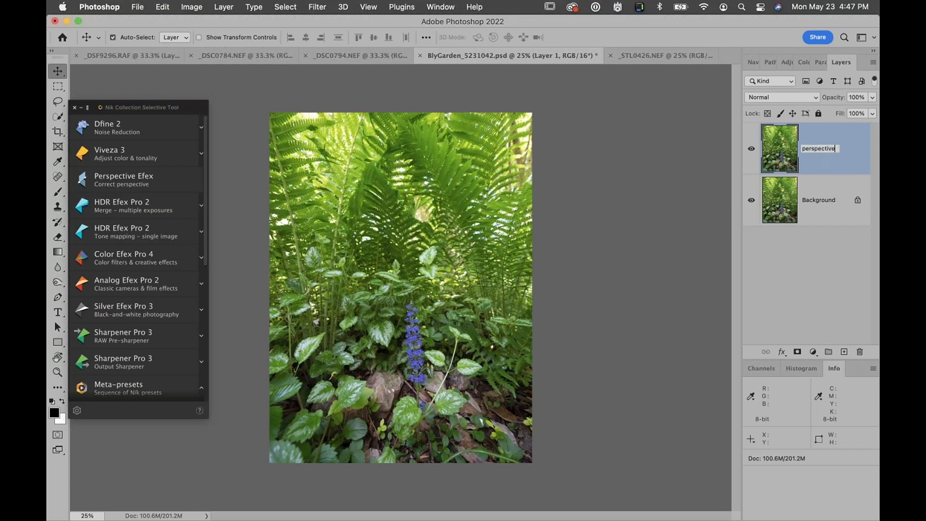
pyautogui.press('Return')
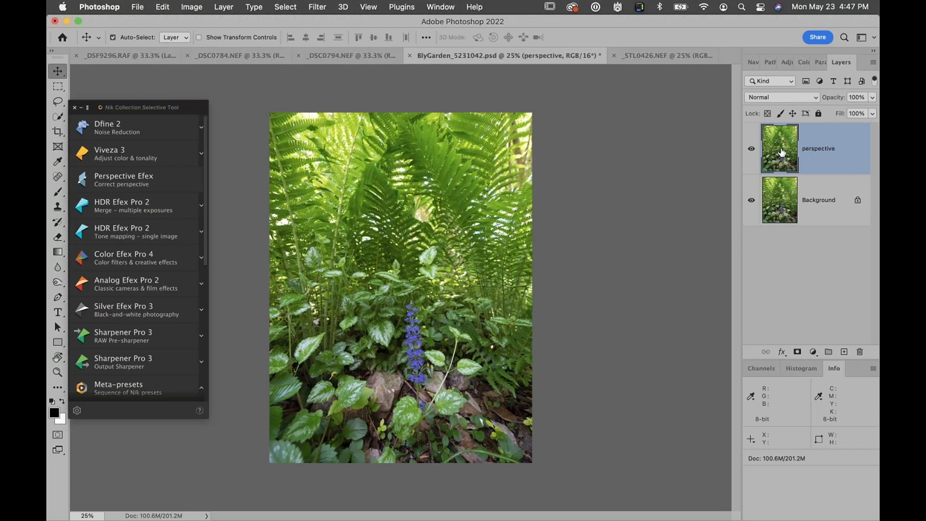
# Open the perspective layer in Perspective Efex, request automatic distortion correction, and bring up the file browser for the original image
pyautogui.click(125, 181)
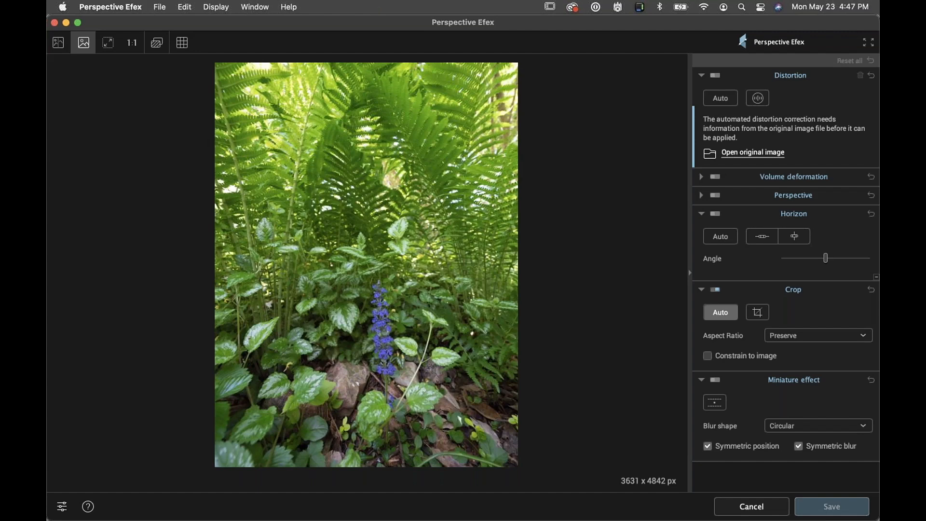
pyautogui.moveTo(338, 22); pyautogui.dragTo(375, 201)
pyautogui.moveTo(381, 102); pyautogui.dragTo(344, 22)
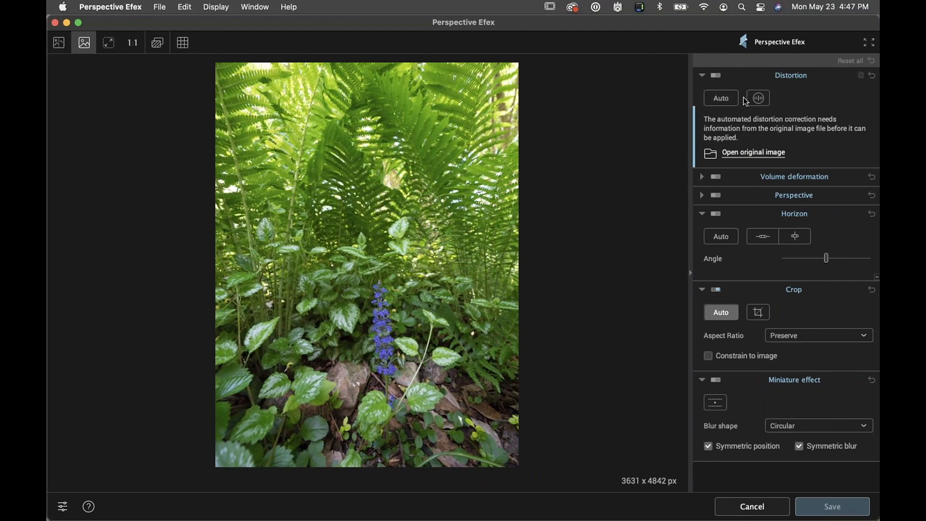
pyautogui.click(725, 101)
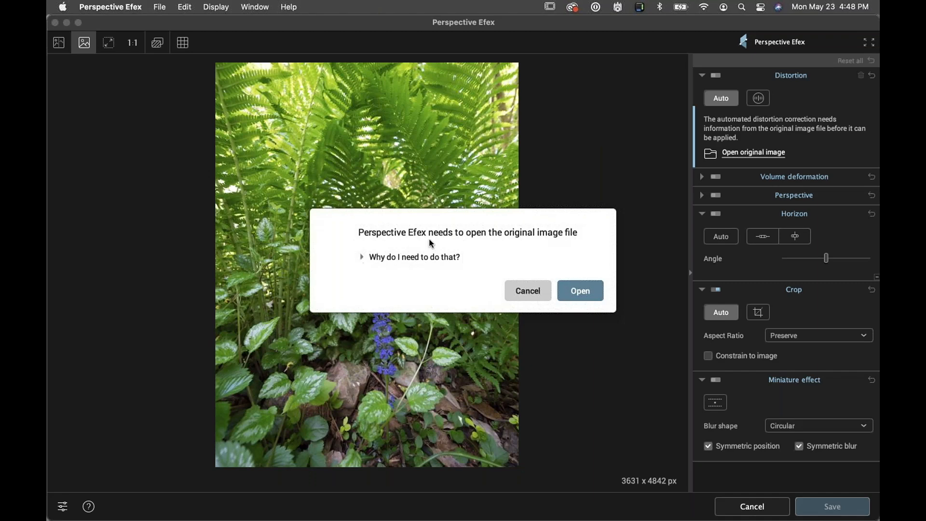
pyautogui.click(573, 294)
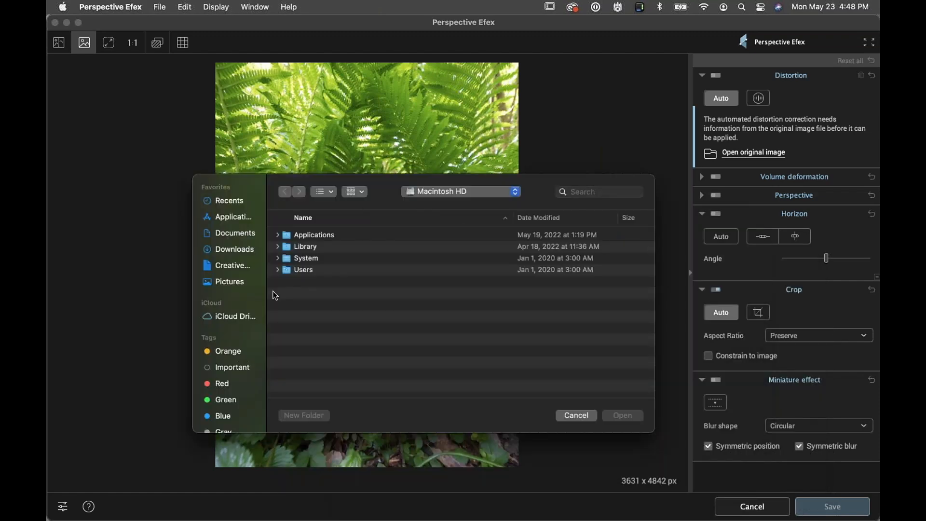
# Move the Perspective Efex window down to uncover the document's file name, and search This Mac and Macintosh HD for 31042
pyautogui.moveTo(372, 26); pyautogui.dragTo(387, 74)
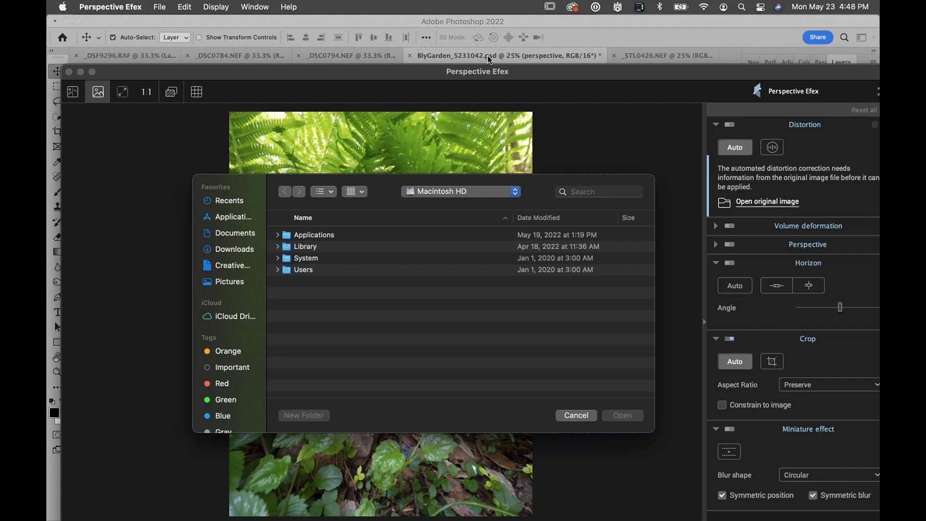
pyautogui.moveTo(383, 77); pyautogui.dragTo(376, 115)
pyautogui.click(591, 191)
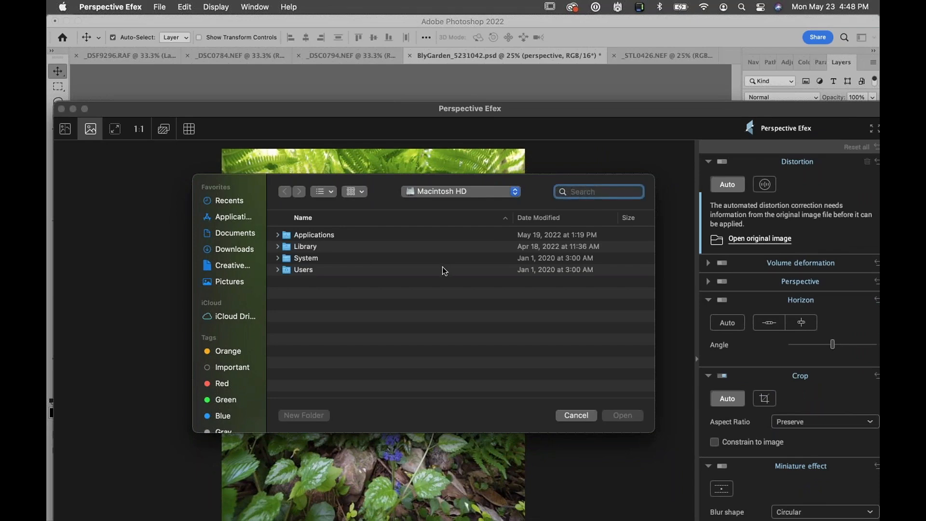
pyautogui.write('31042')
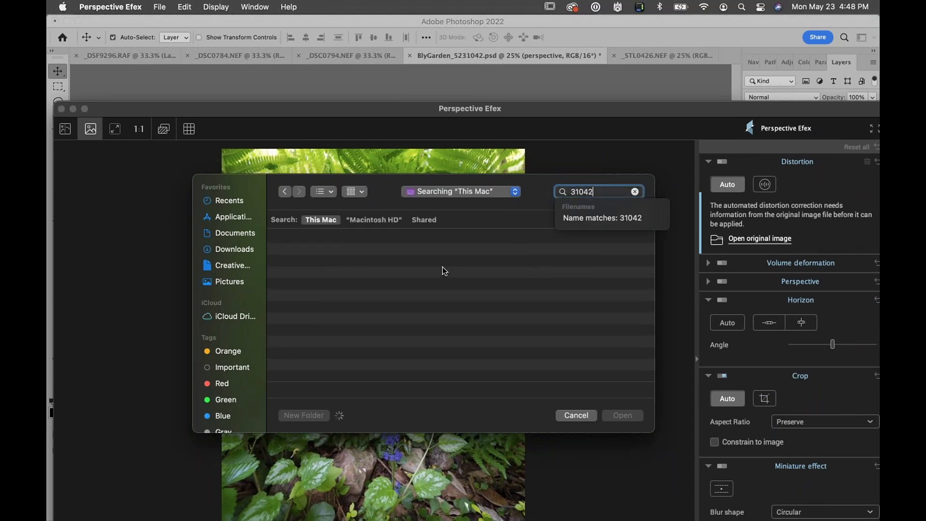
pyautogui.click(365, 221)
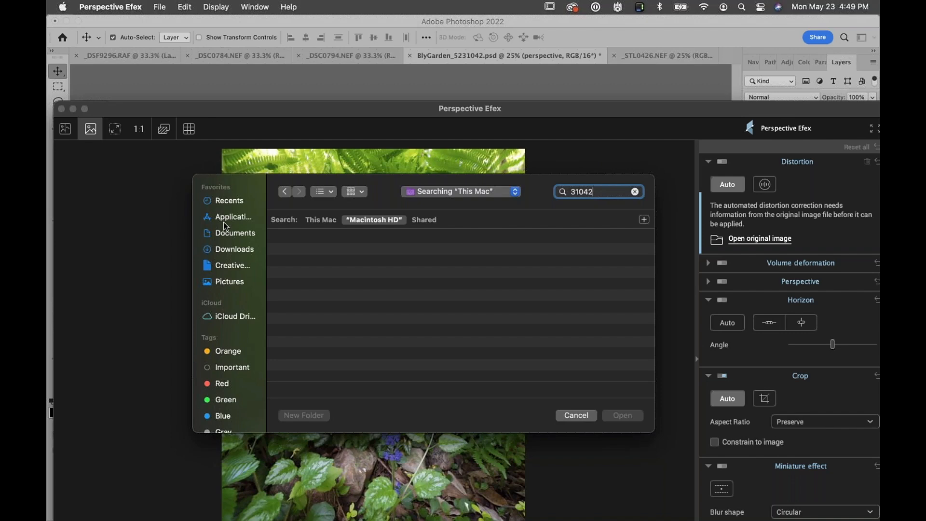
# Clear the file search and browse through the Users home folder and Desktop to the contents of 220523 Bly St Garden wide angles
pyautogui.click(634, 192)
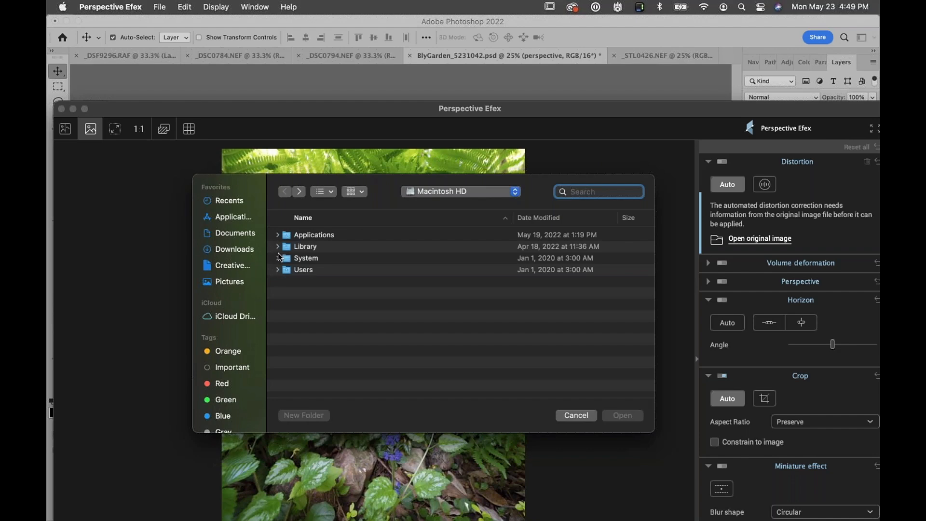
pyautogui.click(277, 269)
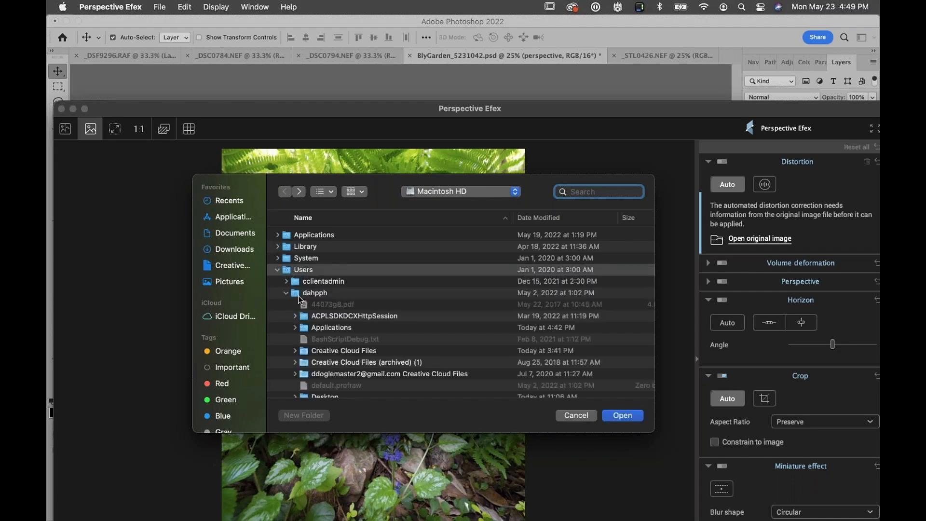
pyautogui.scroll(-3, 300, 299)
pyautogui.scroll(-5, 299, 299)
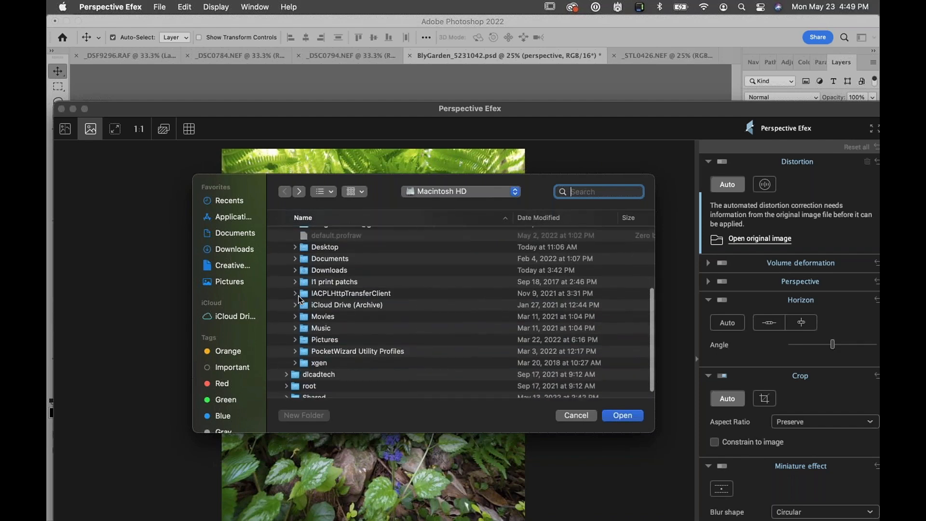
pyautogui.scroll(3, 300, 299)
pyautogui.click(295, 320)
pyautogui.scroll(-2, 297, 323)
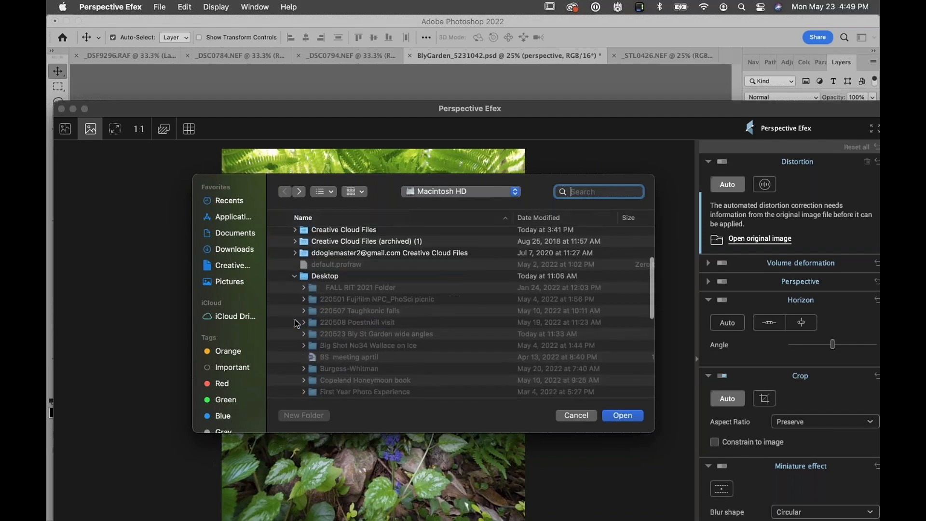
pyautogui.scroll(-2, 297, 323)
pyautogui.click(303, 292)
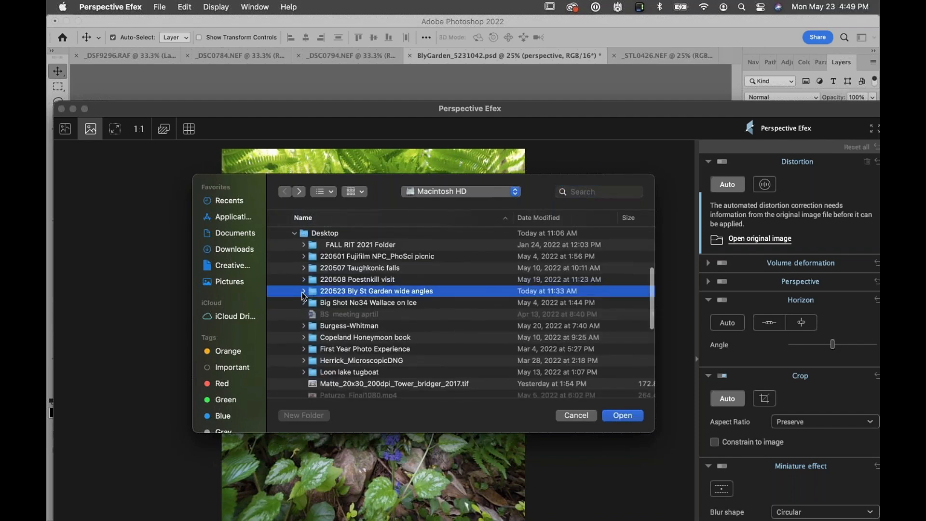
pyautogui.click(303, 292)
# Open _5231042.ORF as the original image for the distortion correction and move the Perspective Efex window back up
pyautogui.scroll(-2, 304, 317)
pyautogui.scroll(-3, 304, 317)
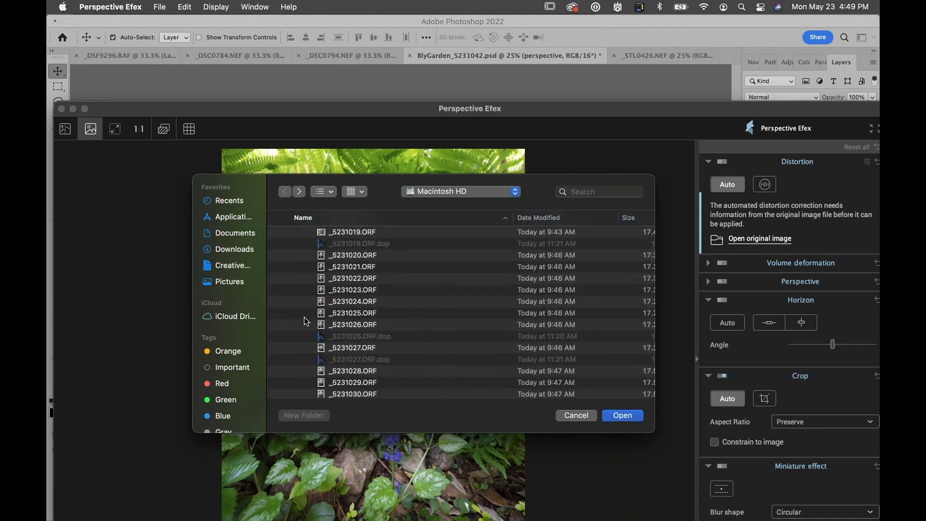
pyautogui.scroll(-6, 336, 347)
pyautogui.scroll(-2, 336, 348)
pyautogui.click(340, 340)
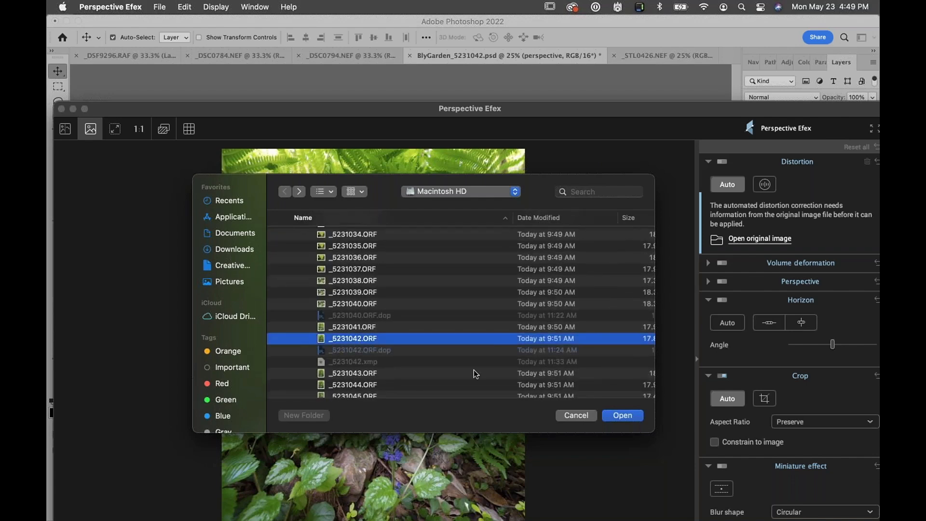
pyautogui.click(621, 416)
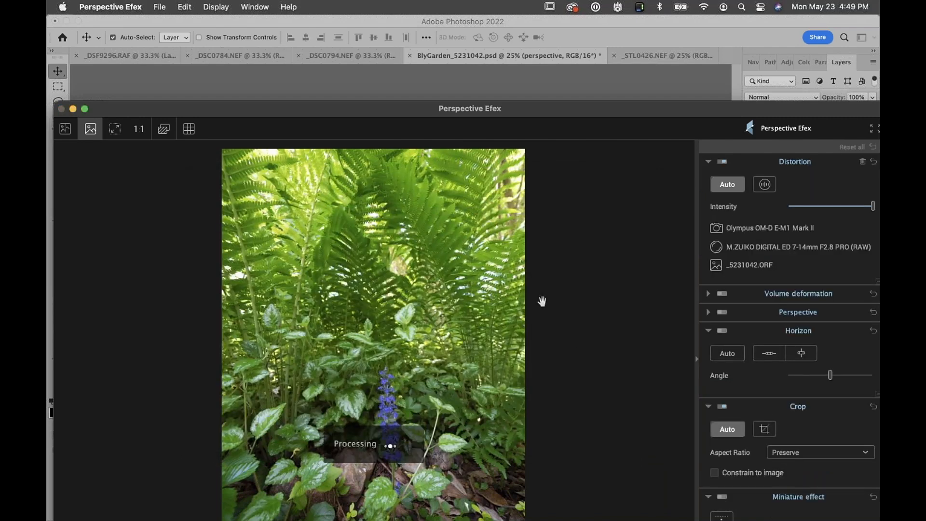
pyautogui.moveTo(383, 108); pyautogui.dragTo(377, 10)
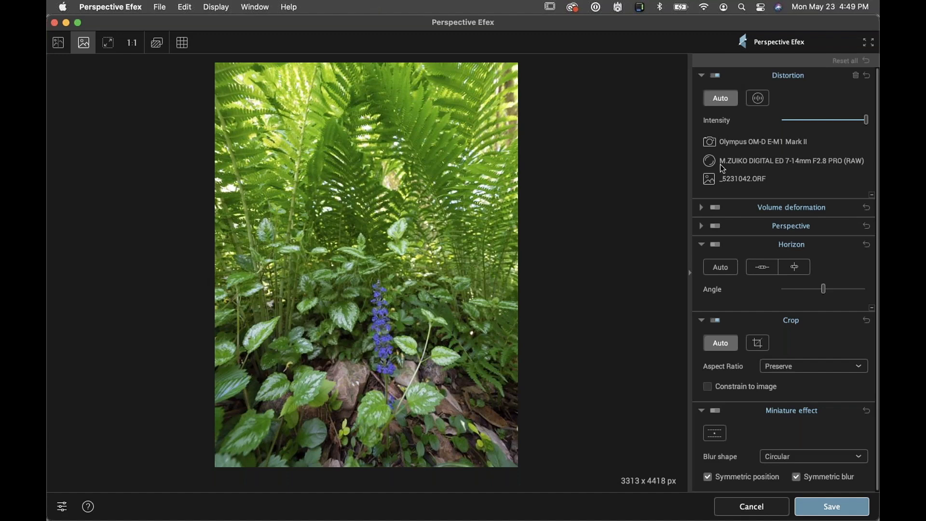
# Collapse the Distortion settings and expand the Volume deformation and Perspective settings
pyautogui.click(702, 76)
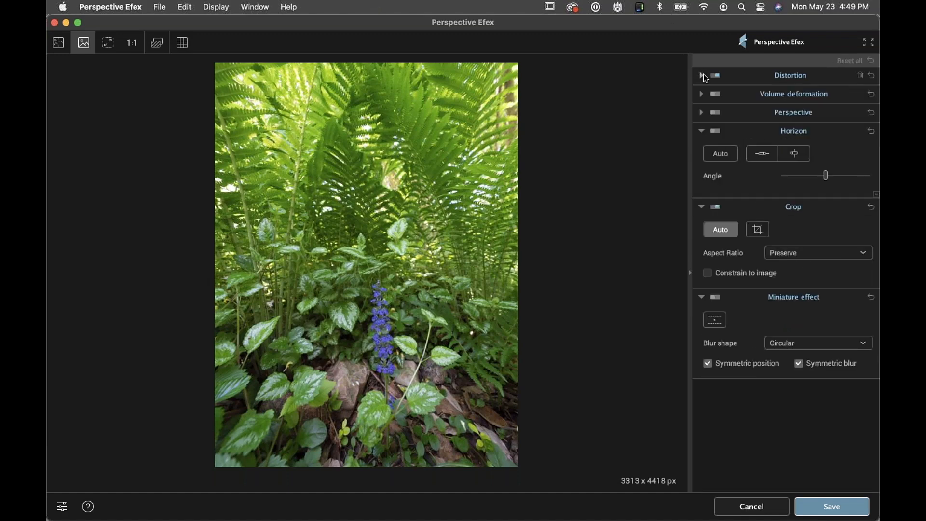
pyautogui.click(701, 114)
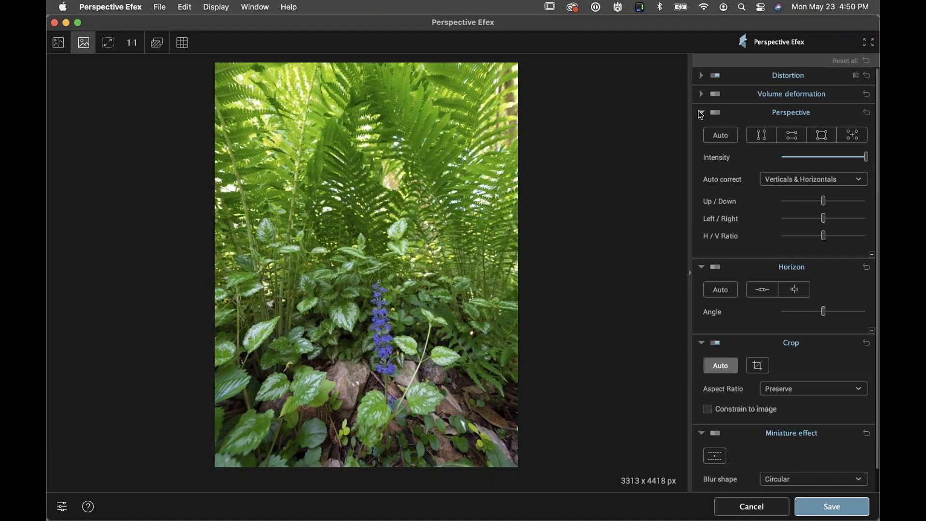
pyautogui.click(701, 114)
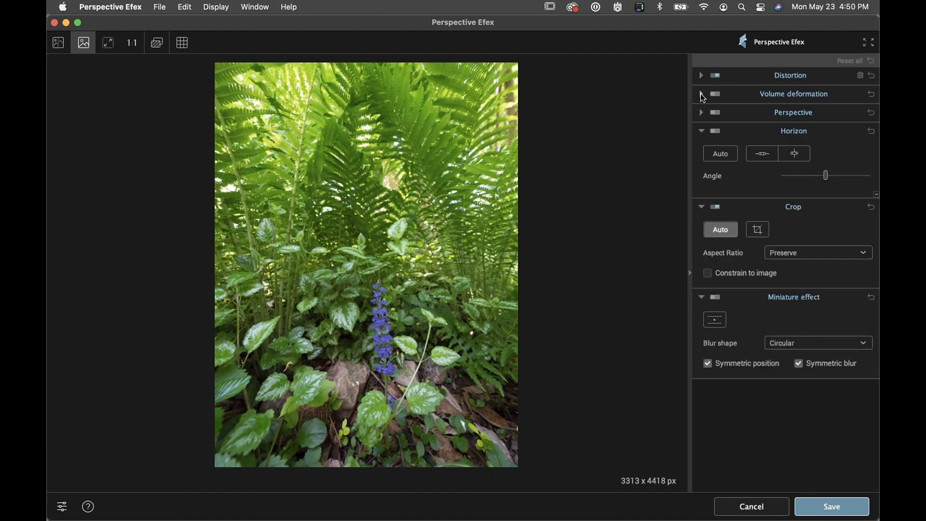
pyautogui.click(701, 95)
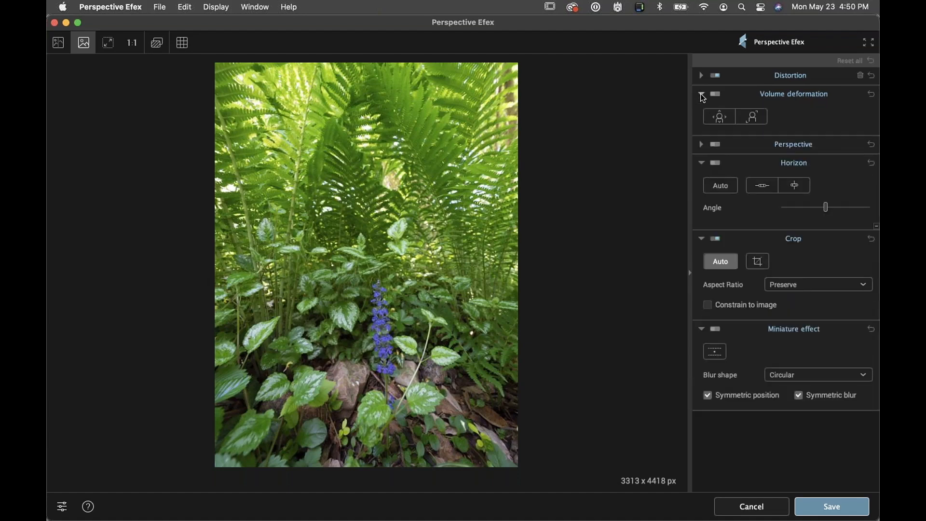
pyautogui.click(704, 145)
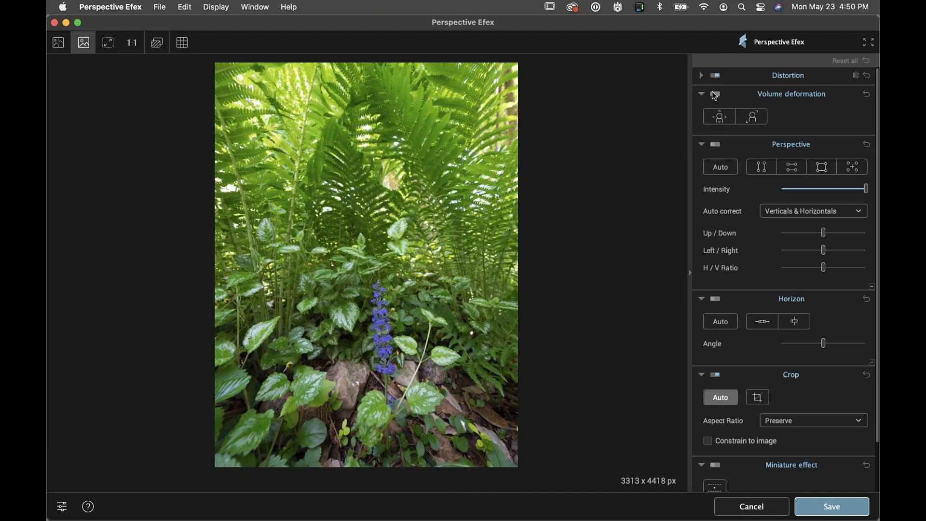
# Try diagonal volume deformation, return to the horizontal and vertical mode, and set Vertical to 100
pyautogui.click(720, 121)
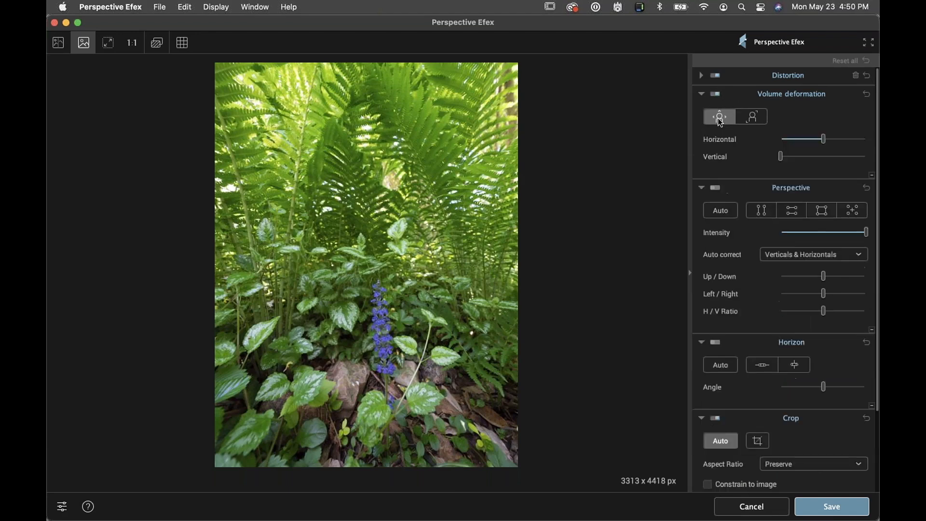
pyautogui.click(753, 118)
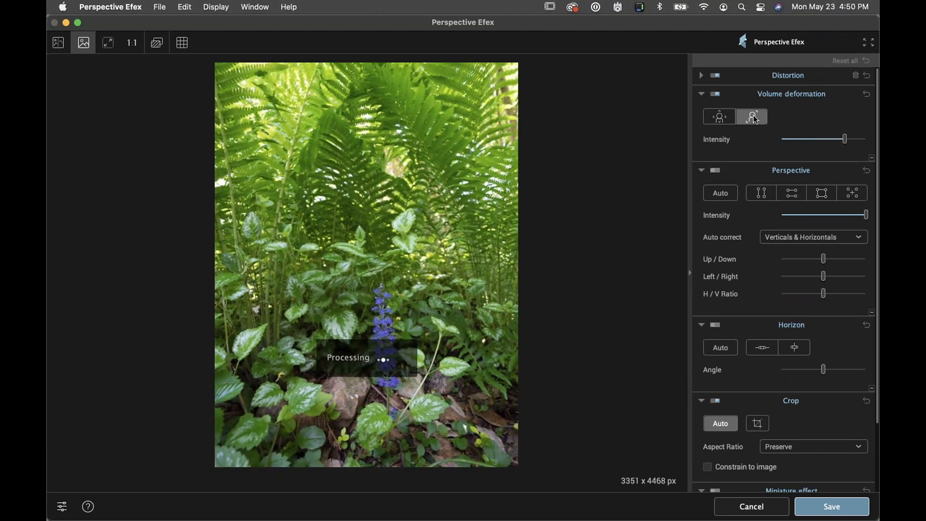
pyautogui.click(720, 119)
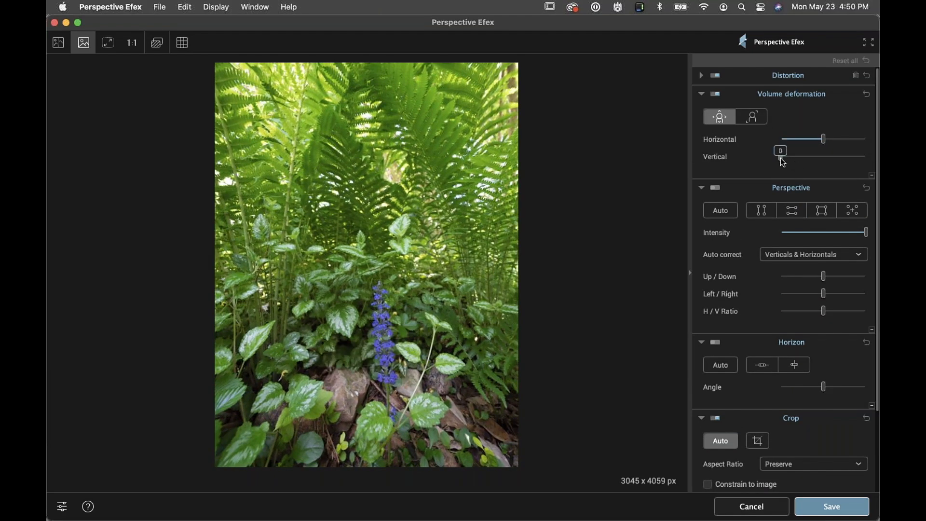
pyautogui.moveTo(782, 162); pyautogui.dragTo(822, 155)
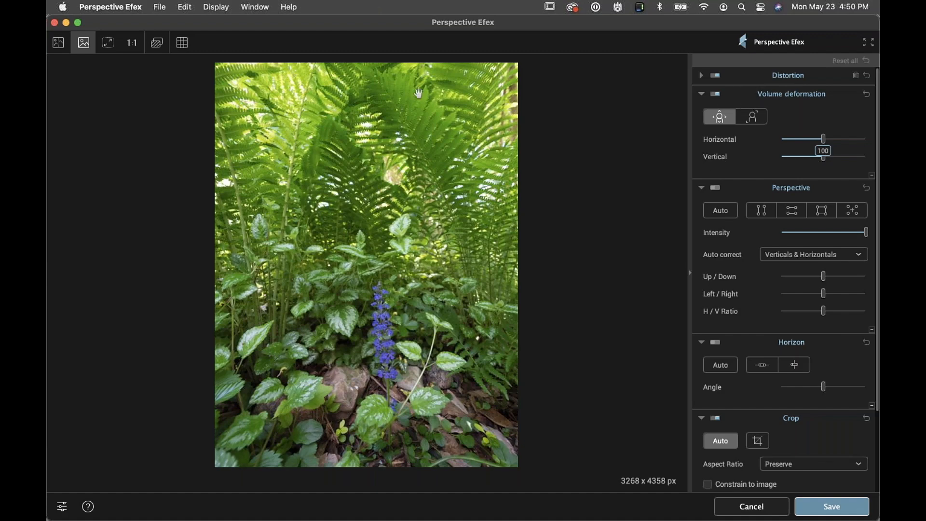
# Compare the volume deformation correction with the original image twice
pyautogui.click(156, 52)
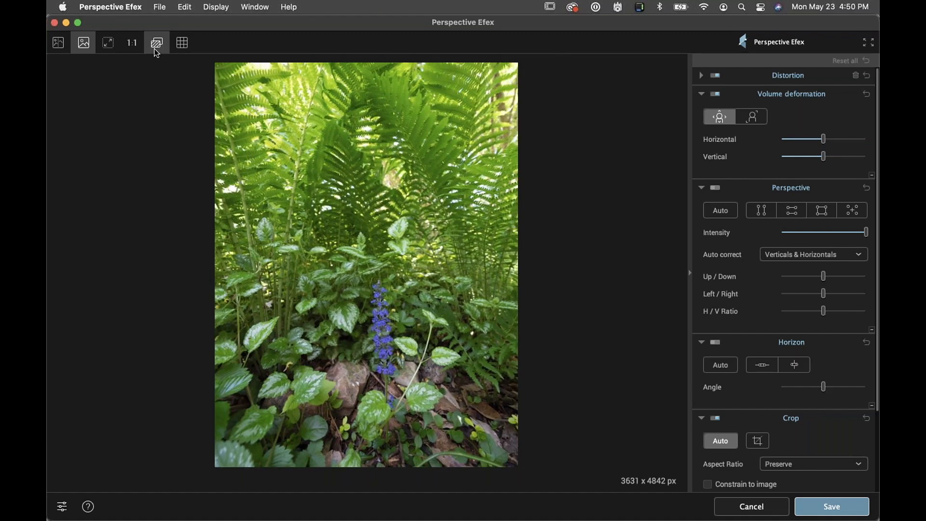
pyautogui.click(157, 52)
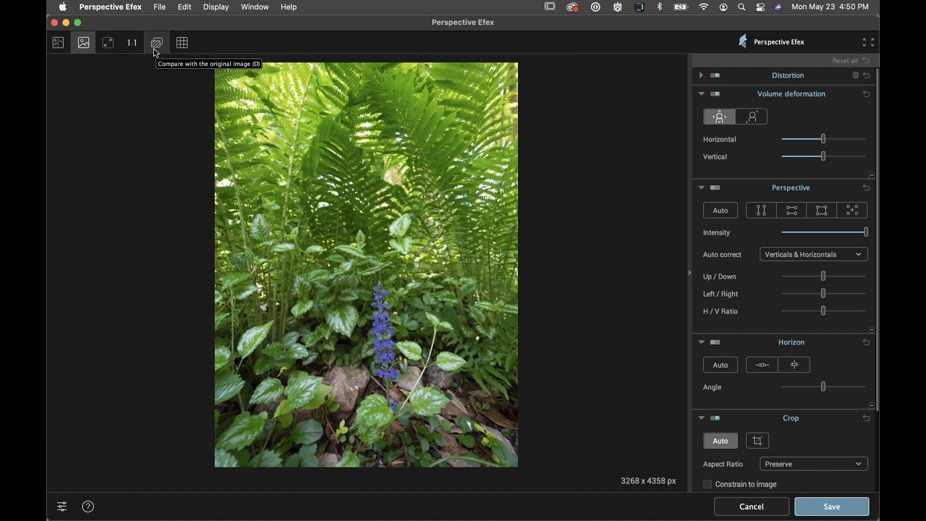
pyautogui.click(154, 49)
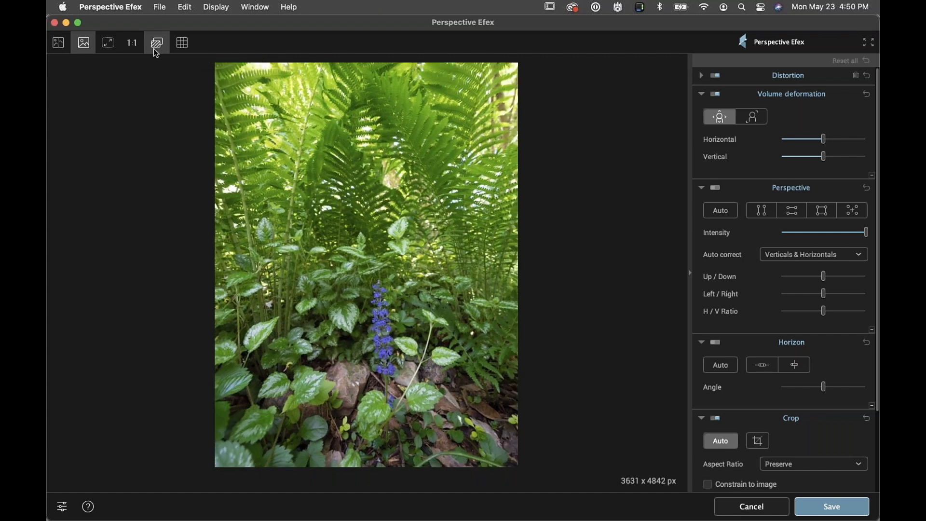
pyautogui.click(153, 48)
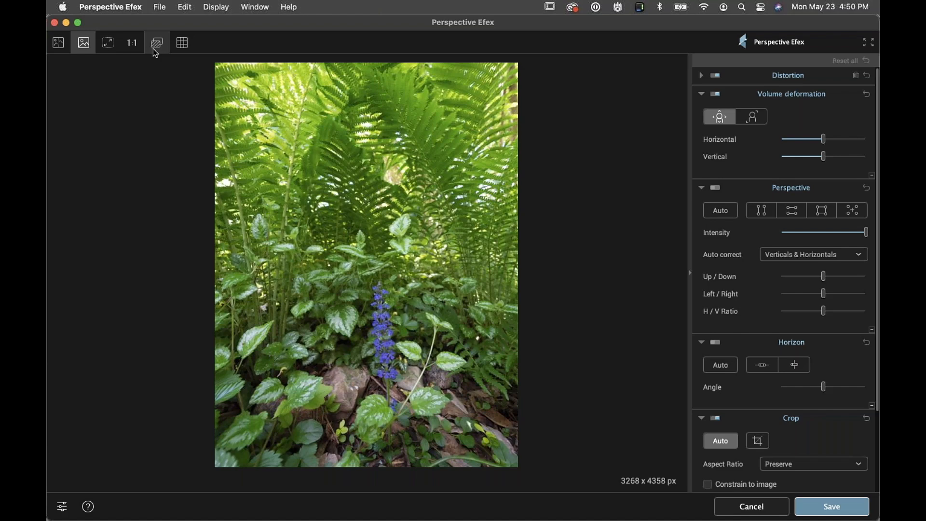
# Try the maximum volume deformation of 200 for both Vertical and Horizontal
pyautogui.moveTo(823, 158); pyautogui.dragTo(866, 157)
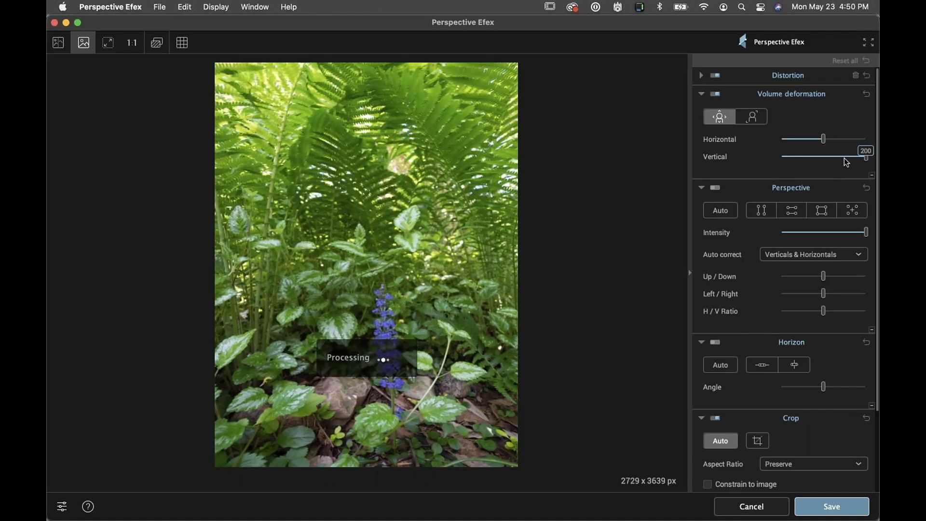
pyautogui.click(825, 140)
pyautogui.moveTo(825, 144); pyautogui.dragTo(867, 143)
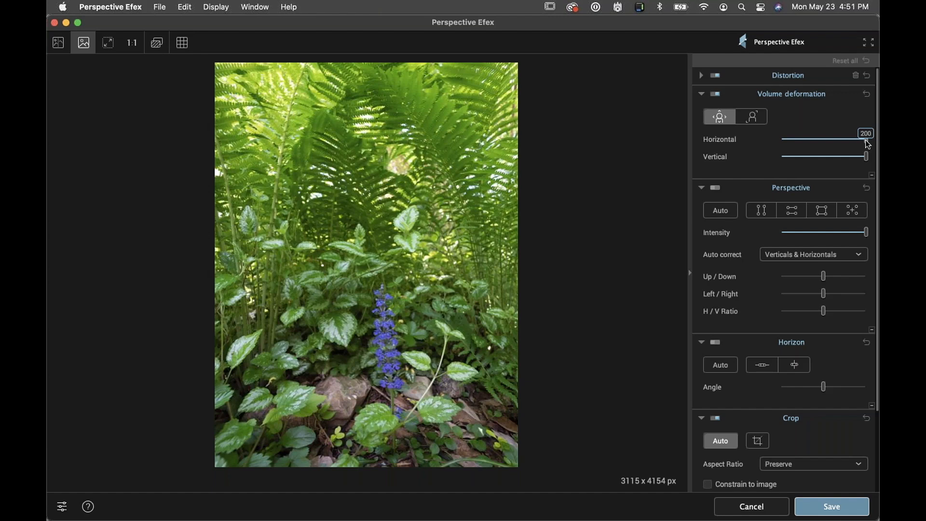
# Reduce the volume deformation to 100 for Vertical and slightly above 100 for Horizontal
pyautogui.moveTo(863, 143); pyautogui.dragTo(826, 165)
pyautogui.moveTo(846, 140)
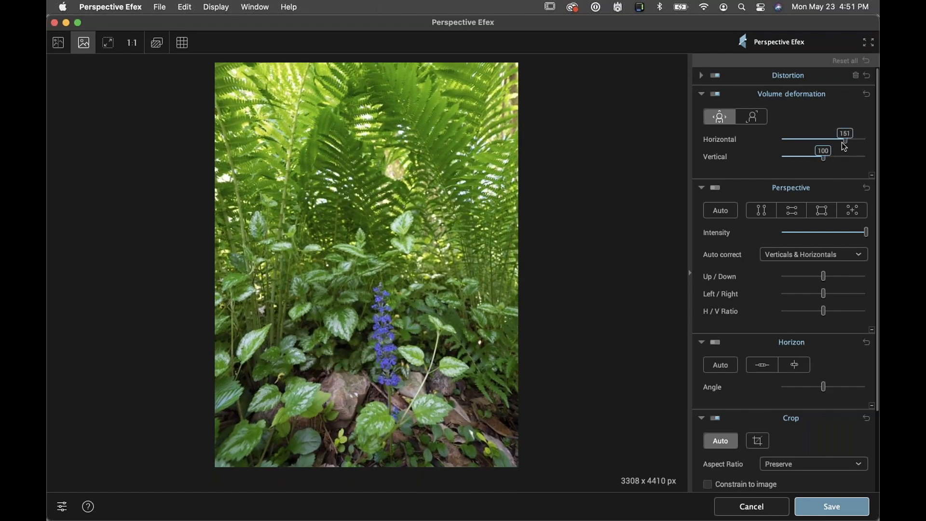
pyautogui.moveTo(830, 139); pyautogui.dragTo(828, 140)
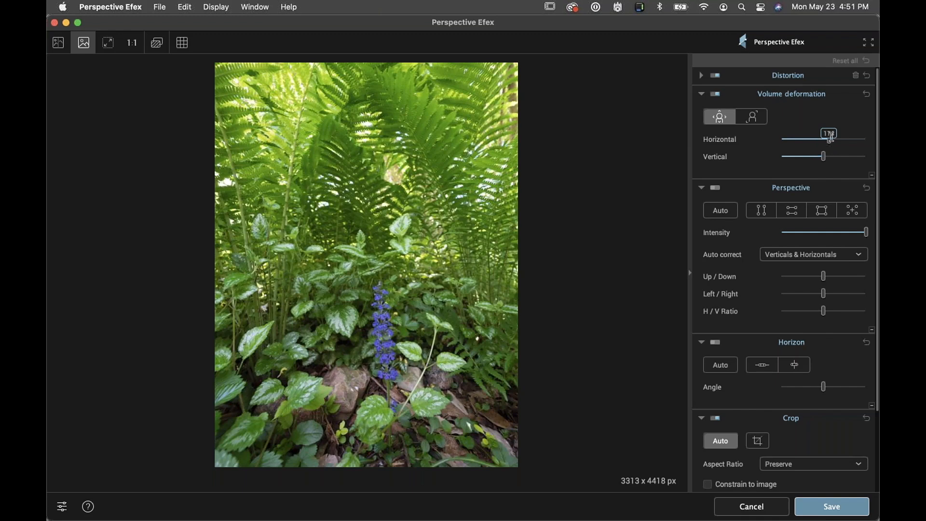
# Try automatic perspective correction for verticals and horizontals, and switch it back off
pyautogui.click(721, 215)
pyautogui.click(718, 213)
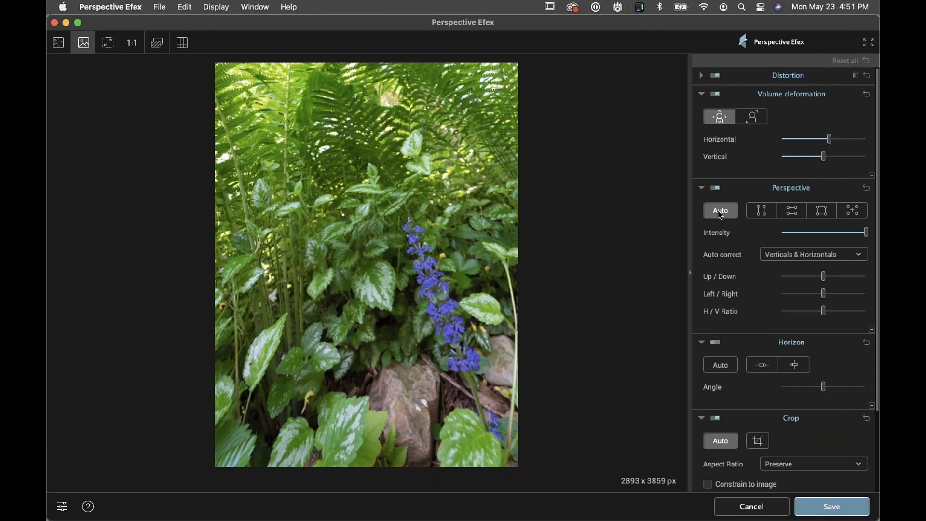
pyautogui.click(721, 215)
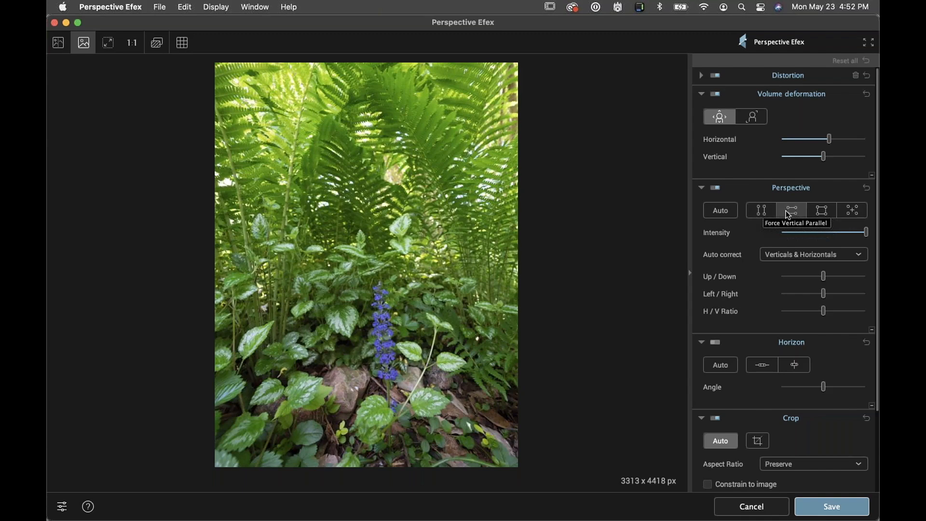
# Set the perspective Up / Down value to 14, try negative Left / Right values, and leave Left / Right slightly above 0
pyautogui.moveTo(825, 278)
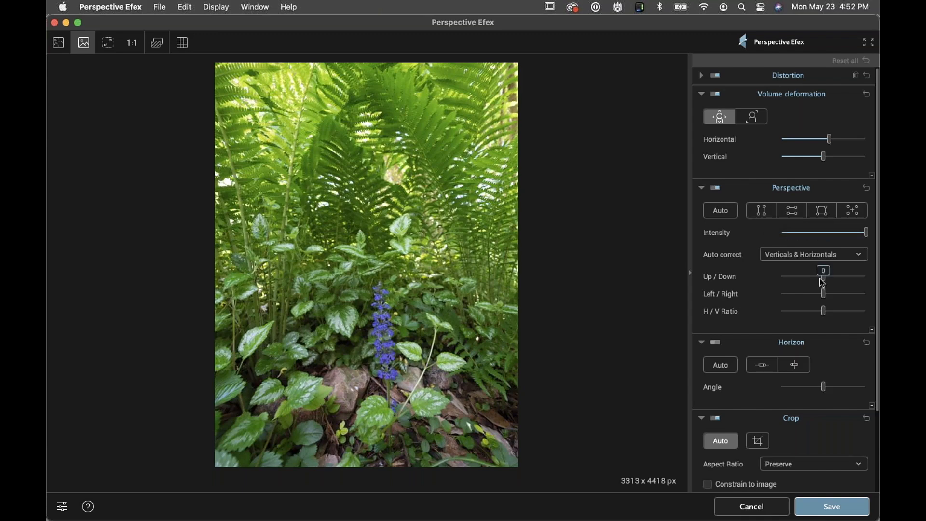
pyautogui.moveTo(824, 279); pyautogui.dragTo(826, 283)
pyautogui.moveTo(823, 292)
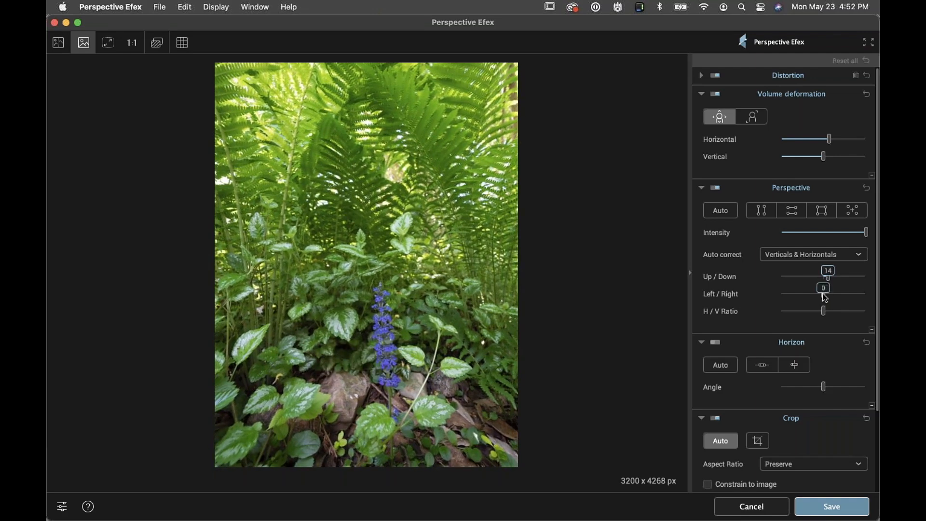
pyautogui.moveTo(824, 294); pyautogui.dragTo(800, 297)
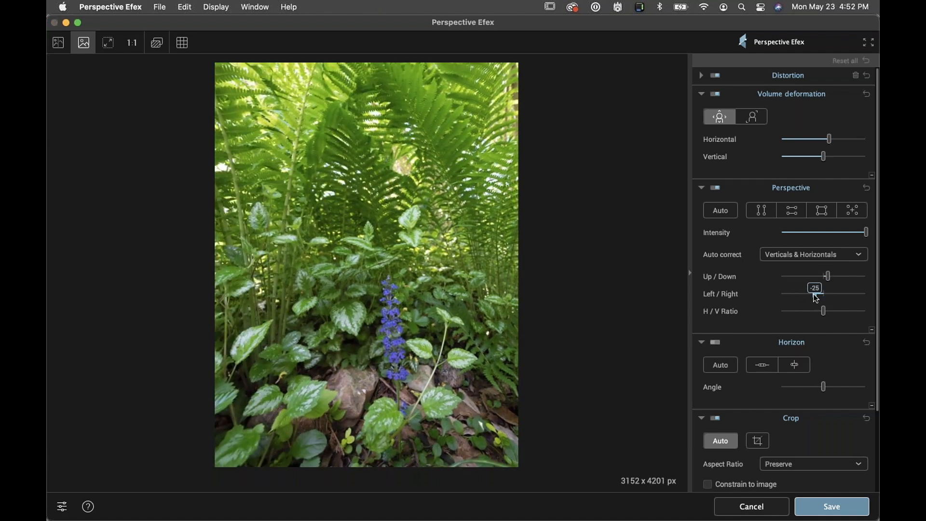
pyautogui.moveTo(814, 295); pyautogui.dragTo(826, 298)
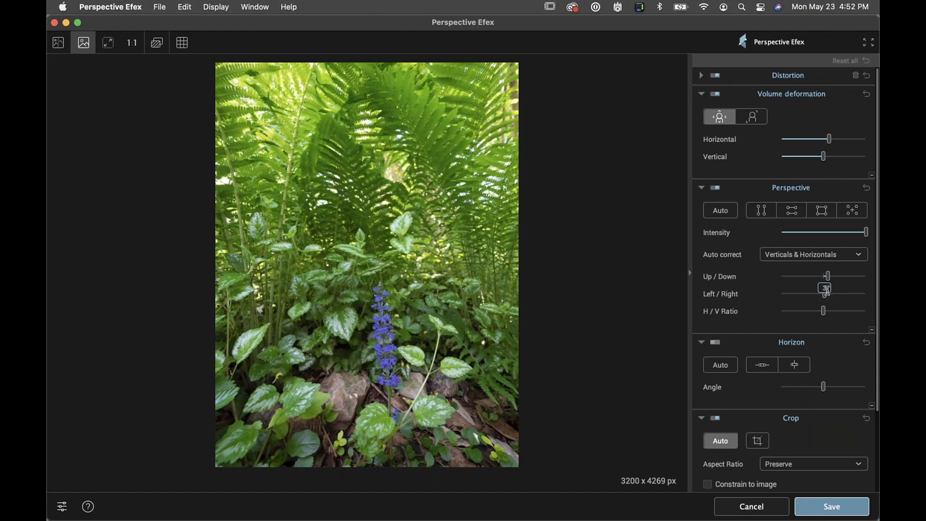
# Compare the result with the original image and set the Horizontal volume deformation to 107
pyautogui.click(157, 46)
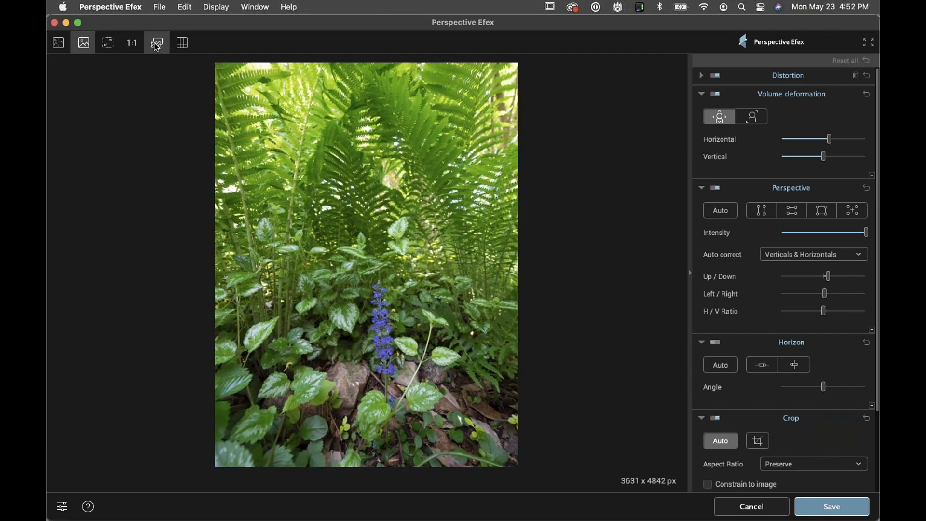
pyautogui.click(157, 47)
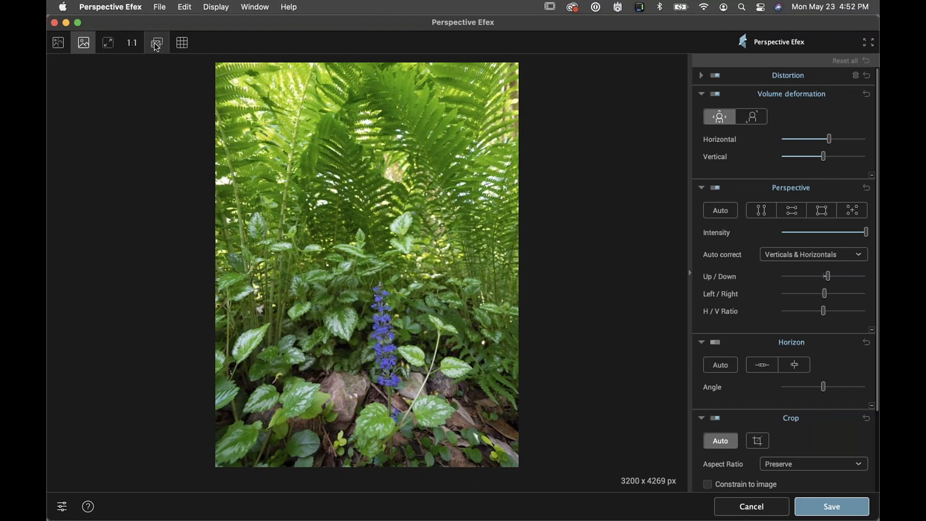
pyautogui.moveTo(830, 141)
pyautogui.moveTo(830, 142); pyautogui.dragTo(825, 141)
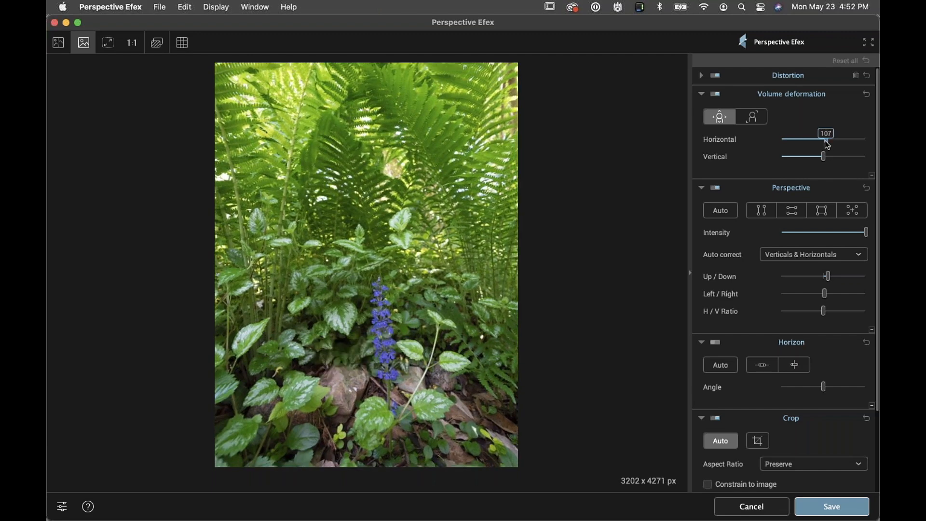
# Save the perspective correction back to Photoshop and compare the perspective layer with the original by toggling its visibility
pyautogui.click(845, 508)
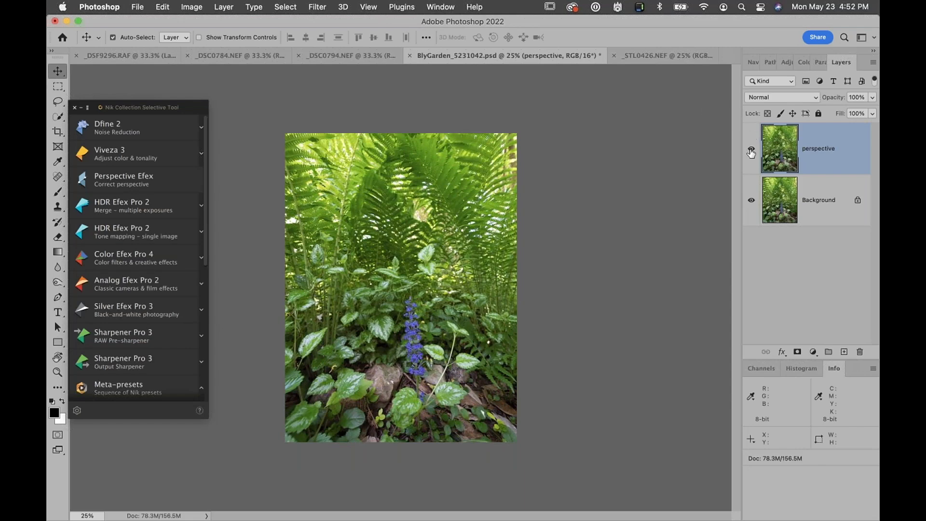
pyautogui.click(751, 150)
pyautogui.click(752, 149)
# Duplicate the Background layer of _STL0426.NEF and open the copy in Perspective Efex
pyautogui.click(637, 57)
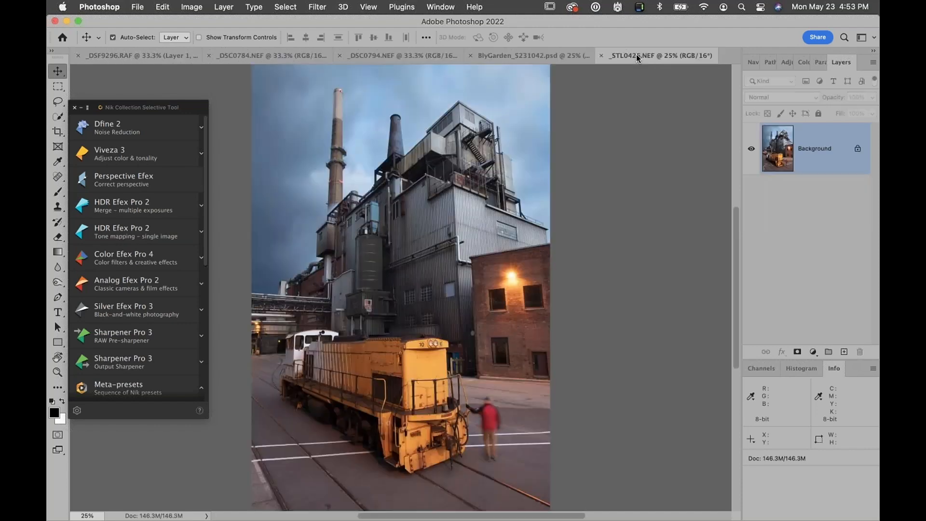
pyautogui.click(120, 57)
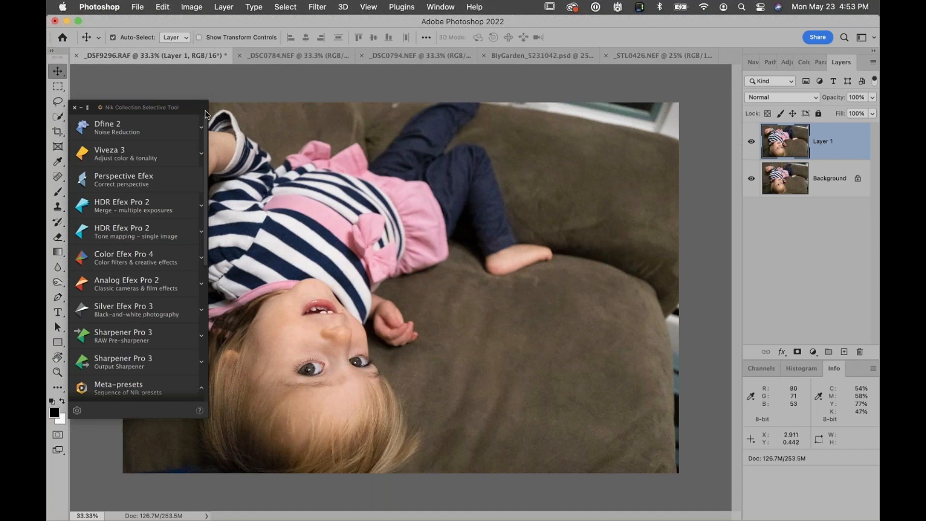
pyautogui.click(639, 54)
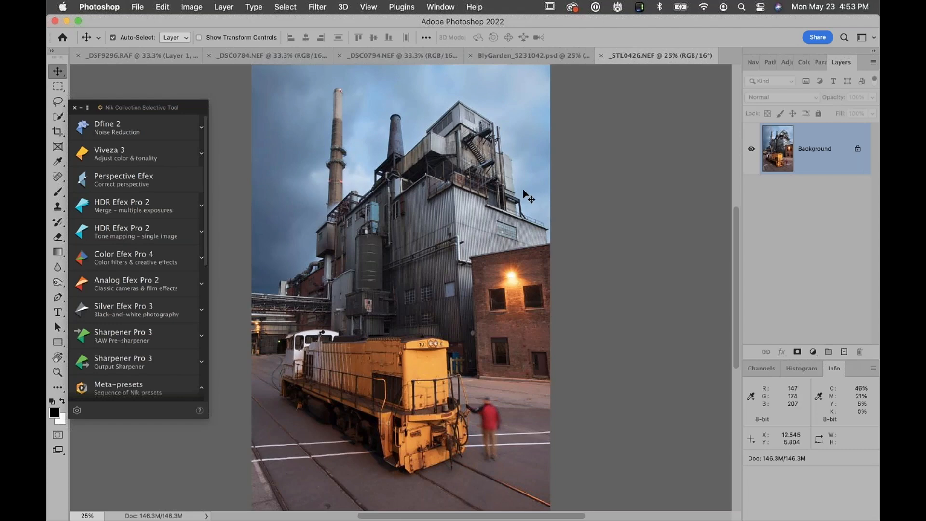
pyautogui.press('super+j')
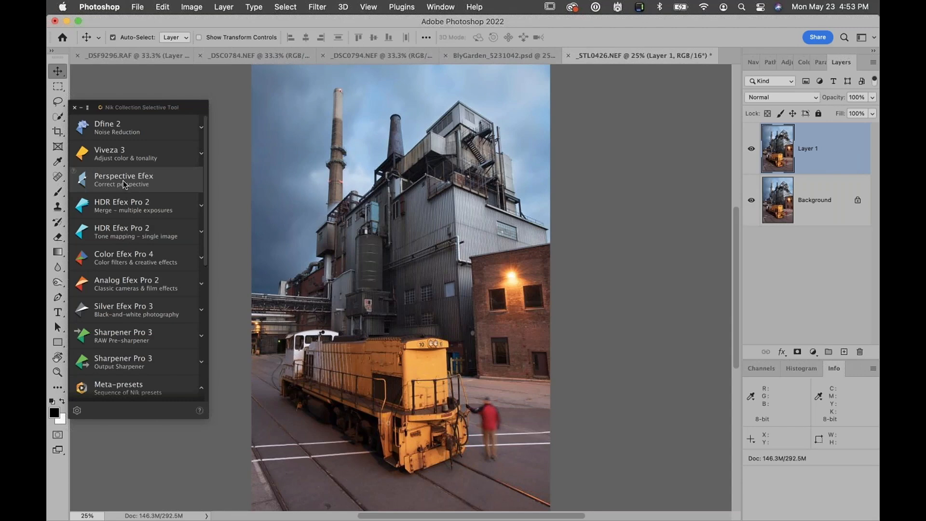
pyautogui.click(124, 182)
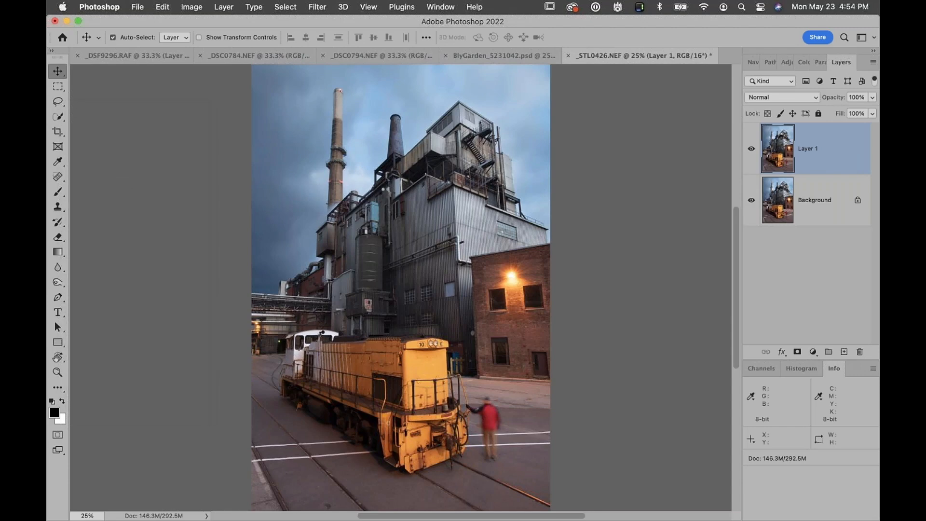
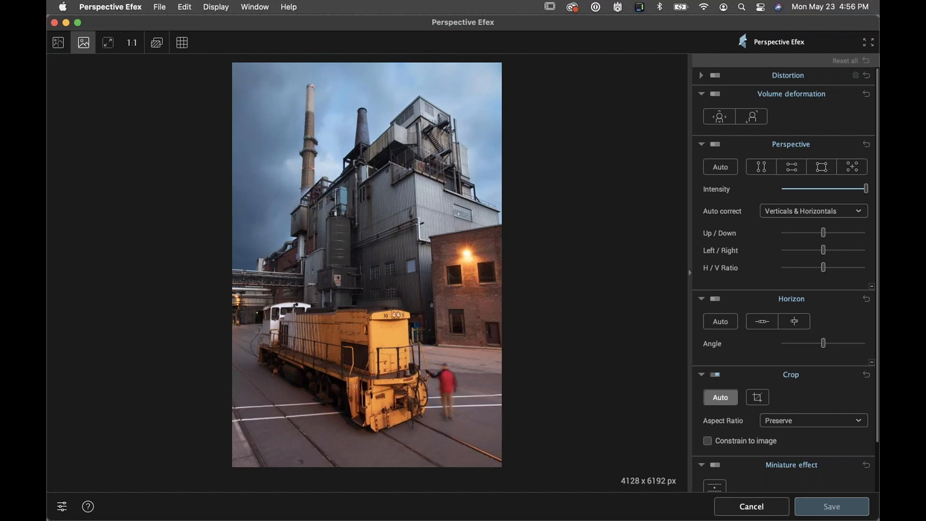
# Apply automatic distortion correction to the factory photo, and try automatic perspective correction before switching it back off
pyautogui.click(702, 75)
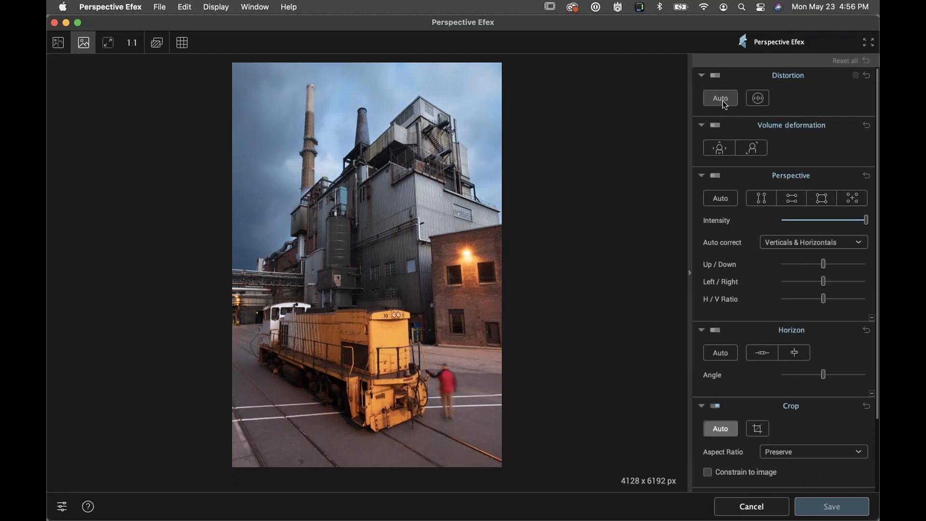
pyautogui.click(725, 105)
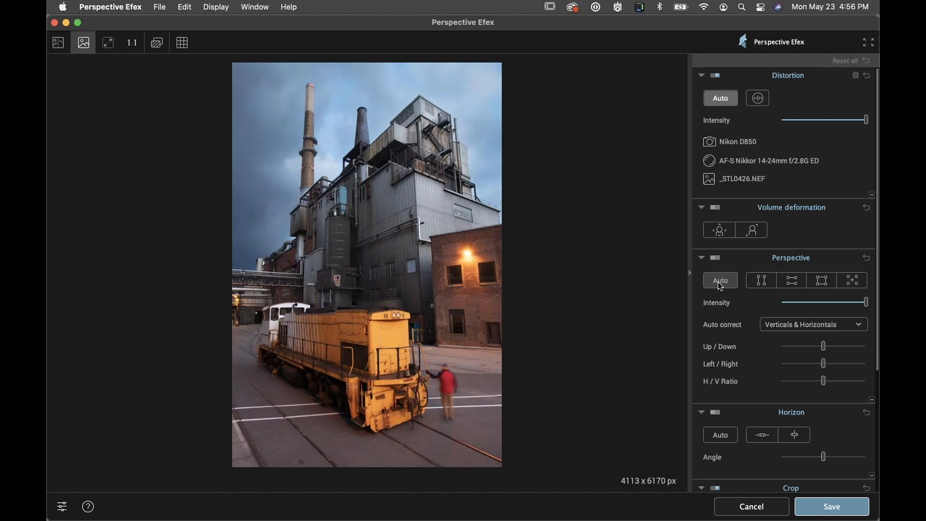
pyautogui.click(719, 282)
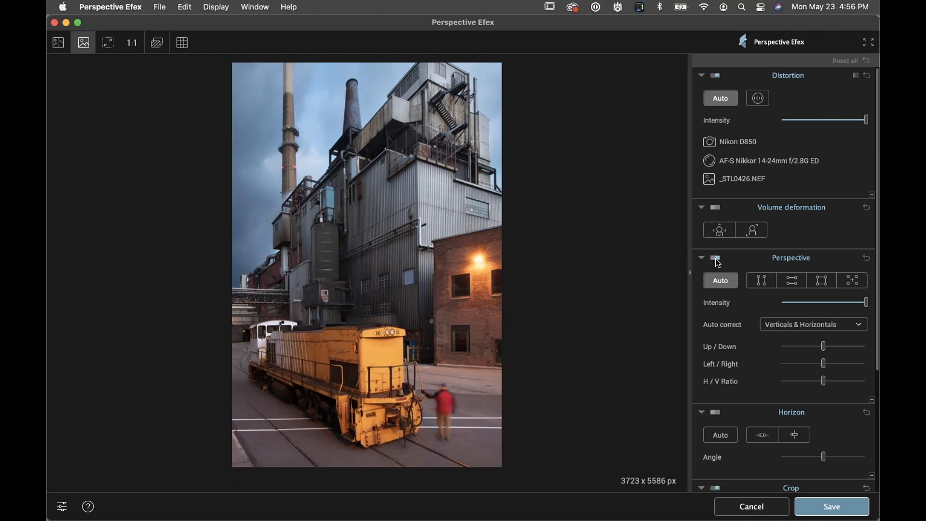
pyautogui.click(717, 262)
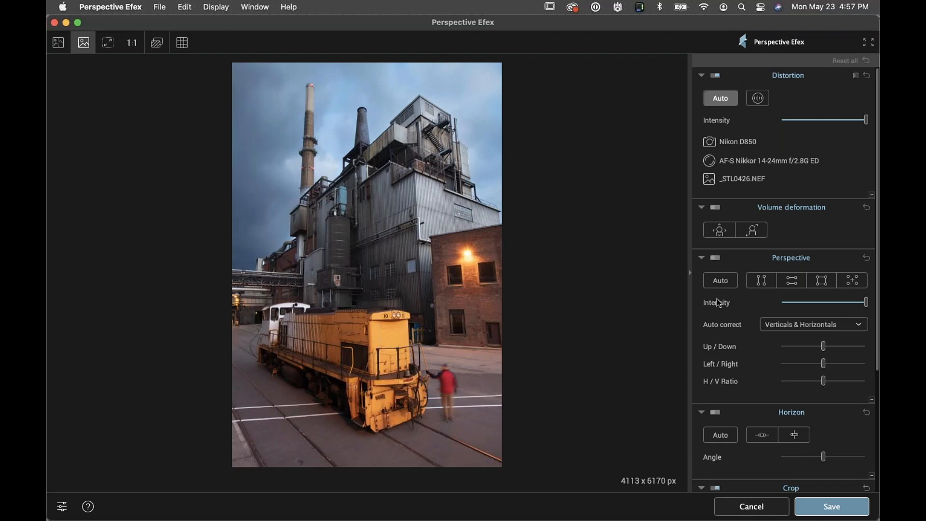
# Try correcting the verticals by aligning two vertical guide lines with the factory's edges, and preview the correction
pyautogui.click(762, 286)
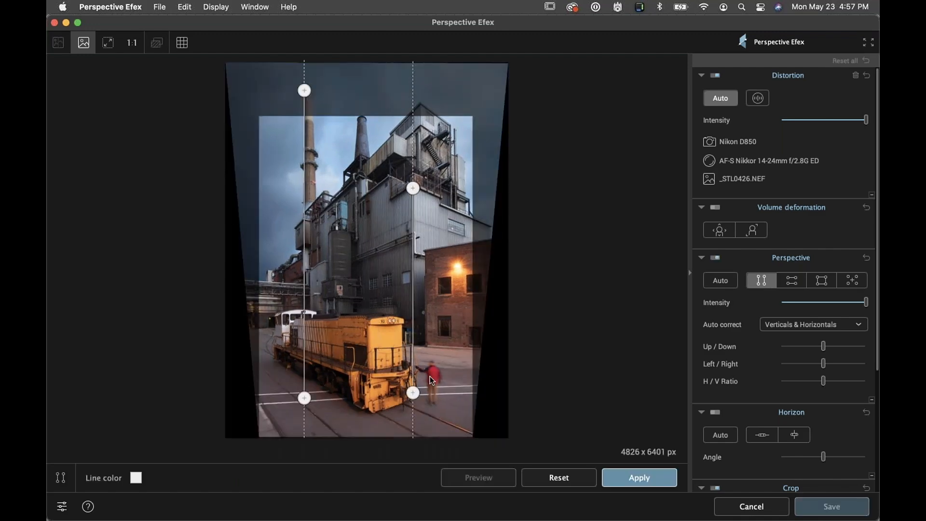
pyautogui.moveTo(414, 393); pyautogui.dragTo(414, 340)
pyautogui.moveTo(304, 90); pyautogui.dragTo(313, 223)
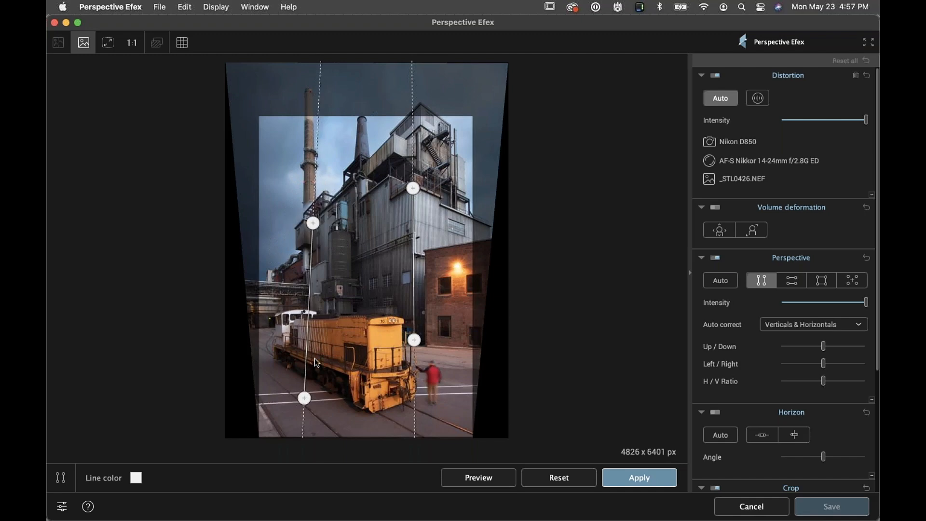
pyautogui.moveTo(307, 401); pyautogui.dragTo(313, 270)
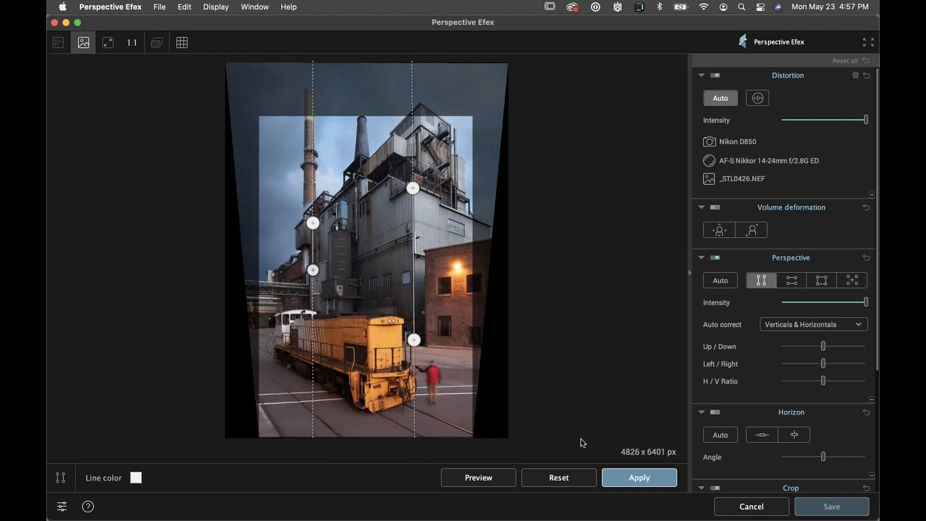
pyautogui.click(486, 482)
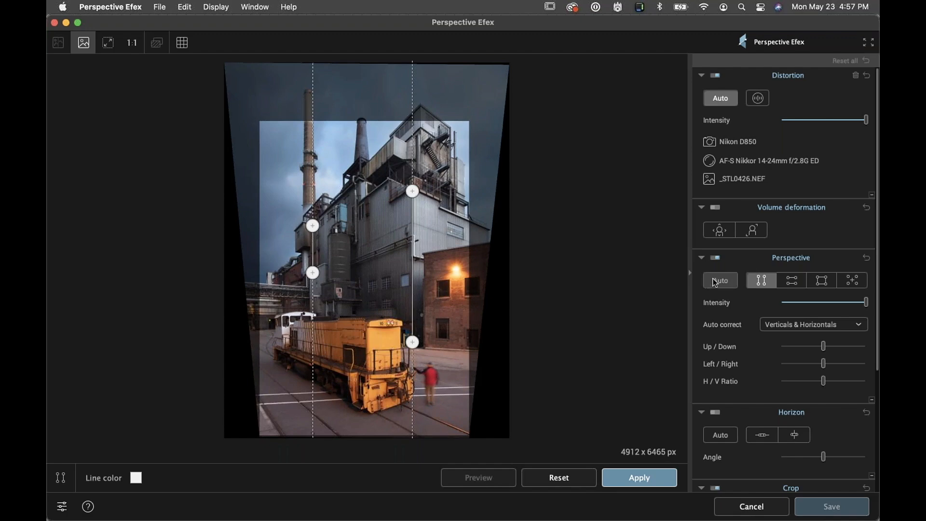
# Reset the vertical guide lines and turn the Perspective correction off
pyautogui.click(558, 477)
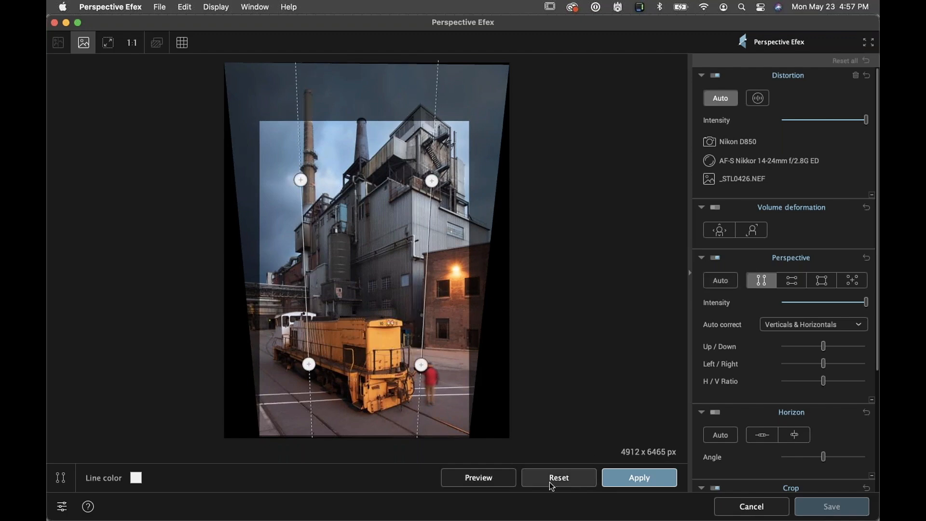
pyautogui.click(554, 483)
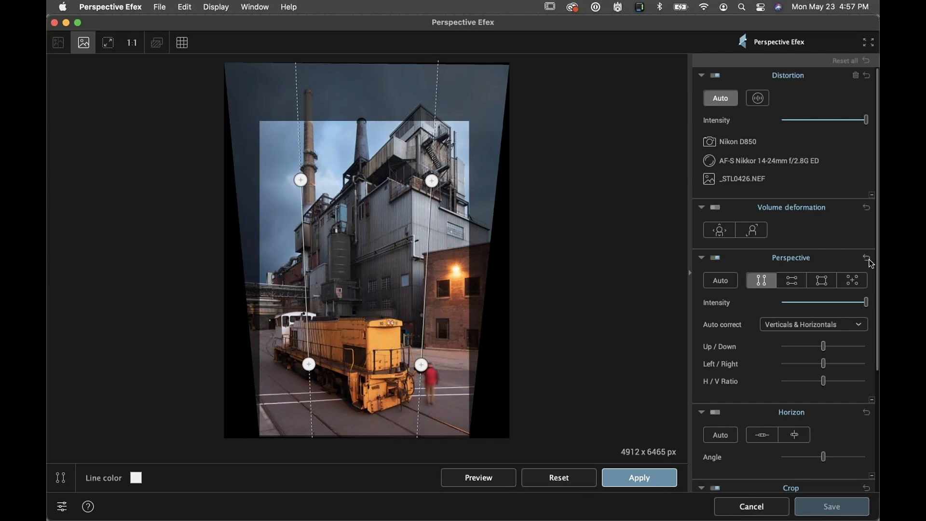
pyautogui.click(564, 485)
pyautogui.scroll(-7, 806, 449)
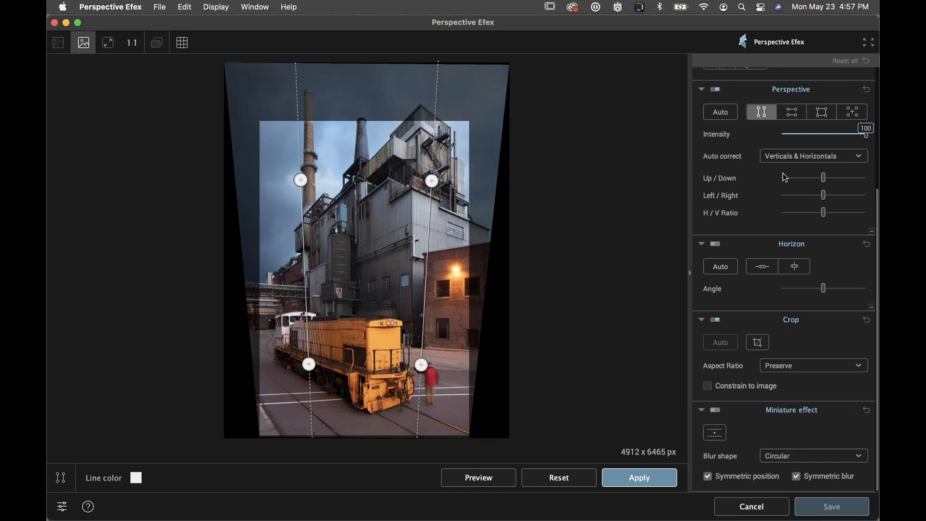
pyautogui.scroll(7, 783, 172)
pyautogui.click(719, 239)
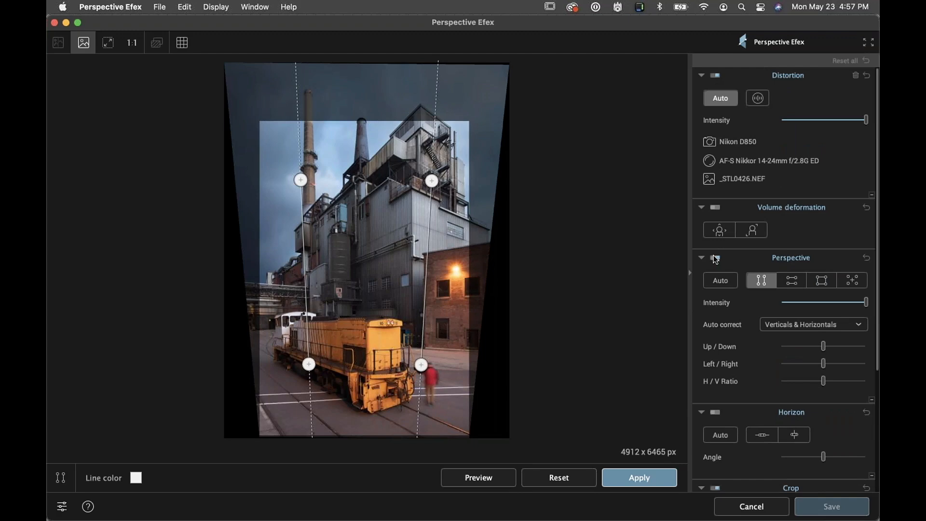
# Collapse the Crop, Horizon, Perspective, Volume deformation and Distortion sections, leaving only Miniature effect expanded
pyautogui.scroll(-7, 757, 379)
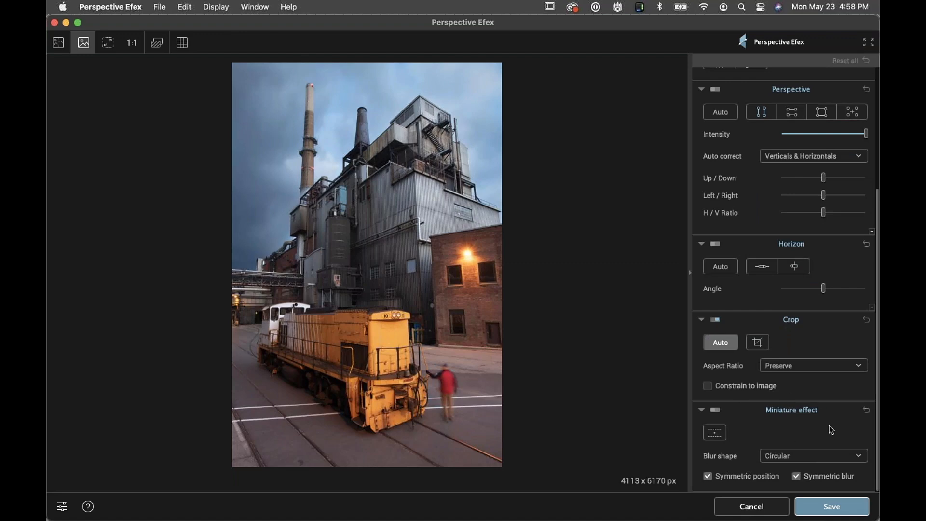
pyautogui.click(702, 320)
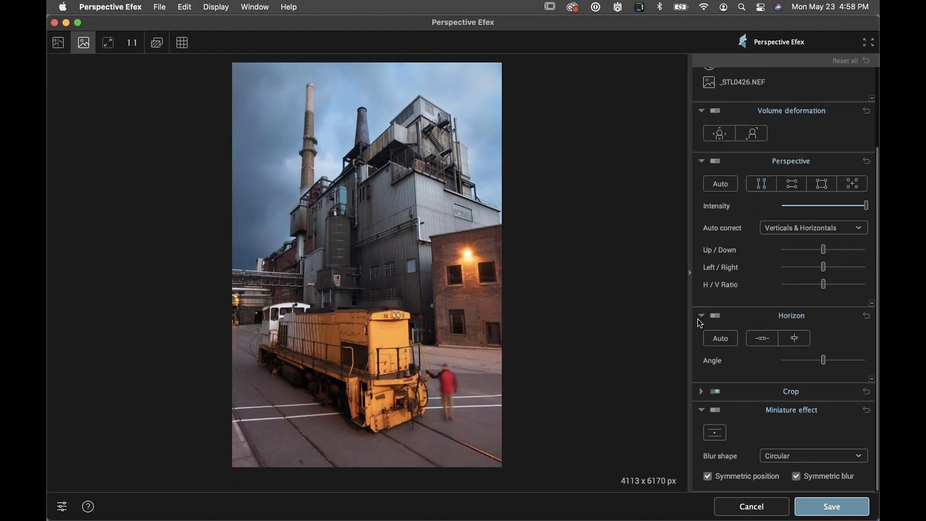
pyautogui.click(700, 318)
pyautogui.click(702, 215)
pyautogui.click(702, 203)
pyautogui.click(702, 75)
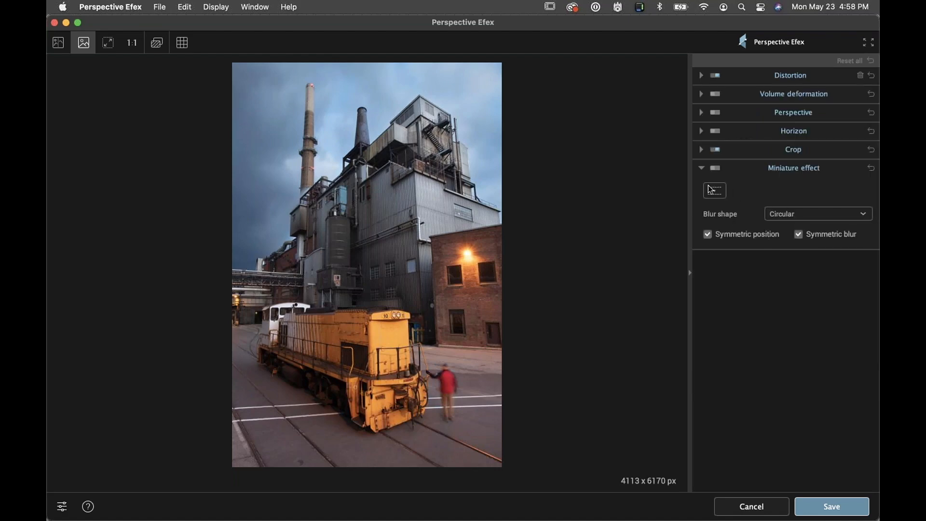
# Add a Miniature effect centred on the yellow locomotive, with its sharp band tilted and widened to follow the train
pyautogui.click(715, 193)
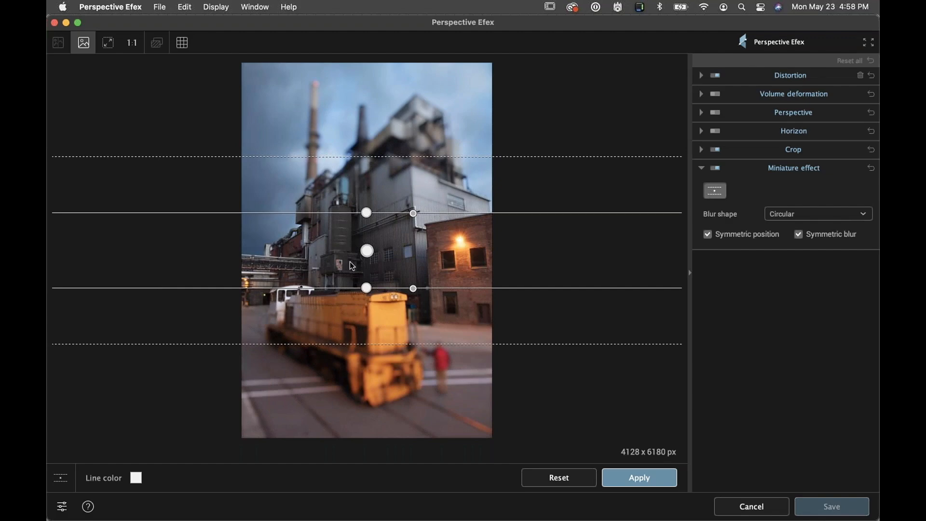
pyautogui.moveTo(367, 251); pyautogui.dragTo(365, 332)
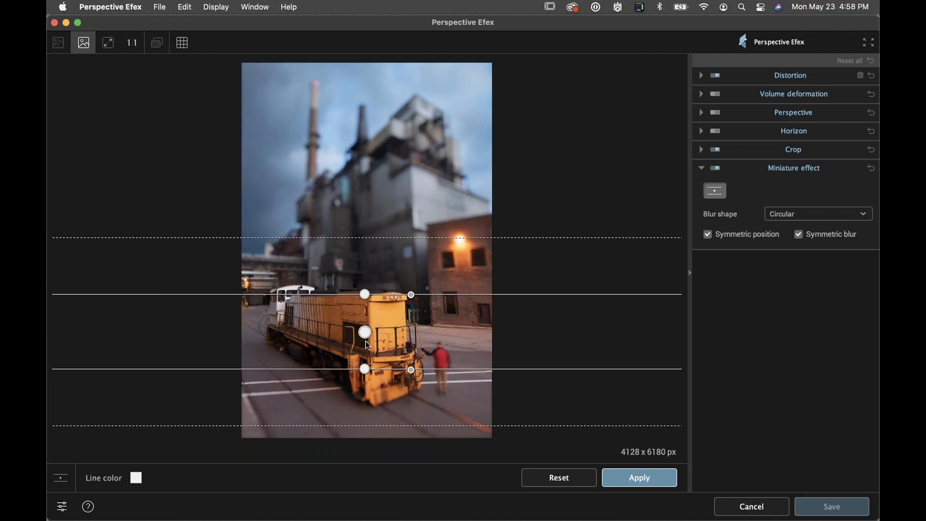
pyautogui.moveTo(366, 332); pyautogui.dragTo(367, 340)
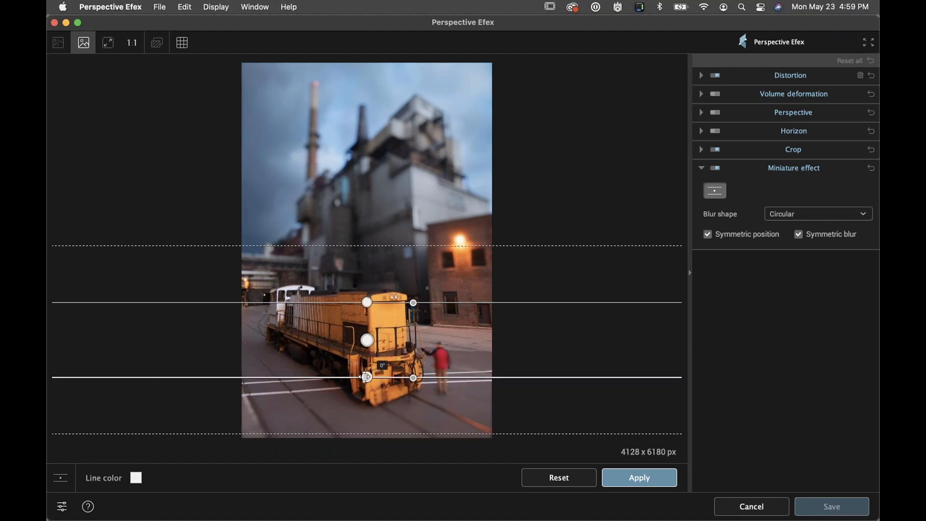
pyautogui.moveTo(367, 302)
pyautogui.mouseDown()
pyautogui.moveTo(380, 305)
pyautogui.moveTo(347, 313)
pyautogui.moveTo(380, 307)
pyautogui.mouseUp()
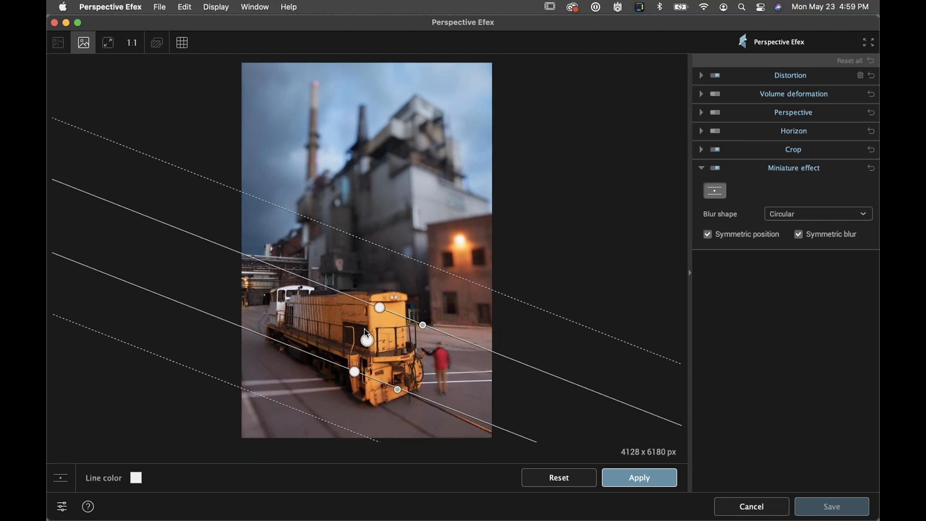
pyautogui.moveTo(380, 307); pyautogui.dragTo(385, 298)
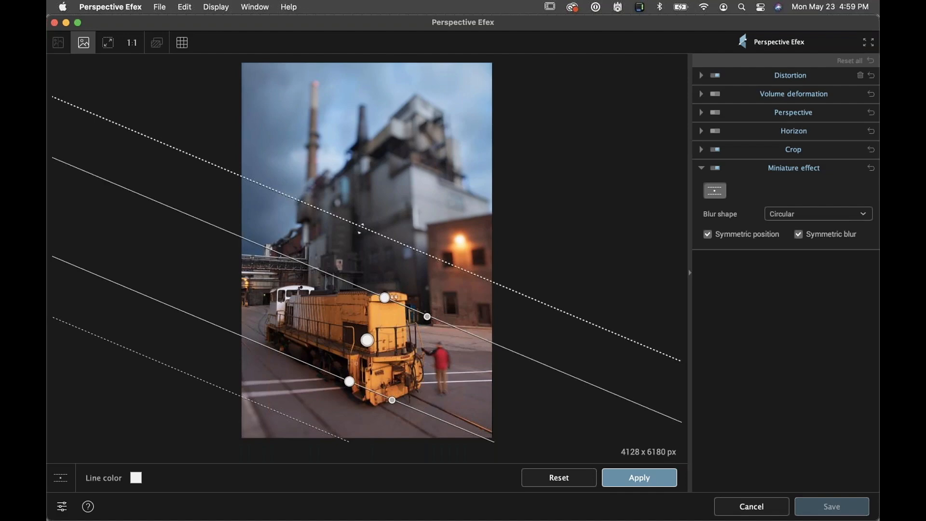
# Try wider and narrower blur transitions for the Miniature effect, and leave the transition lines close to the sharp band
pyautogui.moveTo(366, 219); pyautogui.dragTo(428, 118)
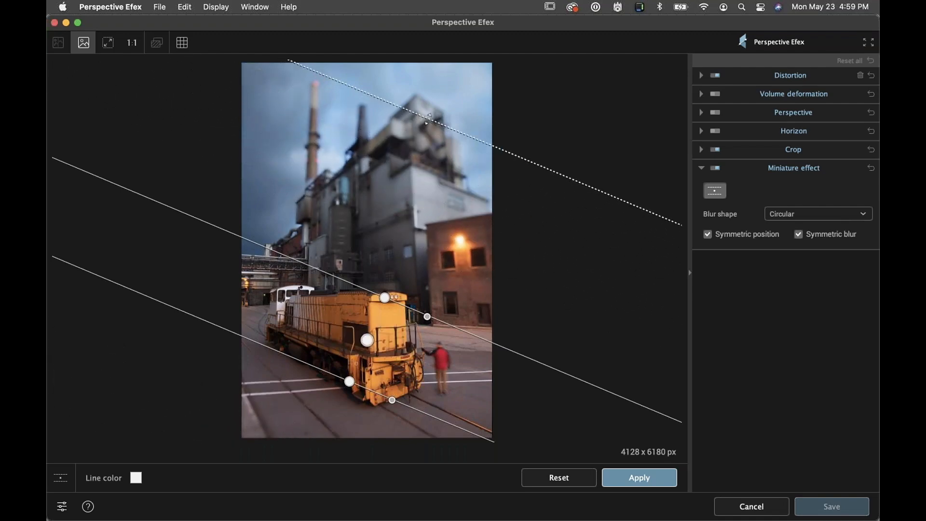
pyautogui.moveTo(428, 118); pyautogui.dragTo(345, 267)
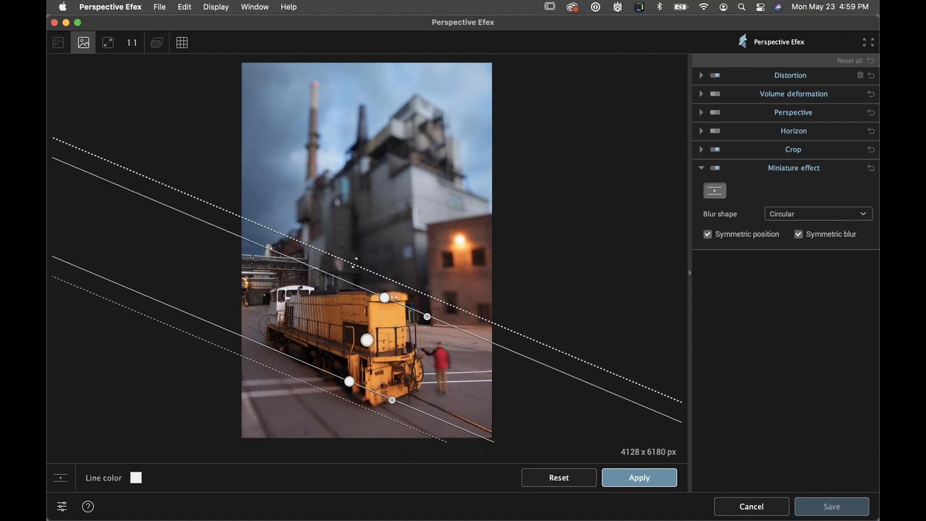
pyautogui.moveTo(355, 261); pyautogui.dragTo(384, 183)
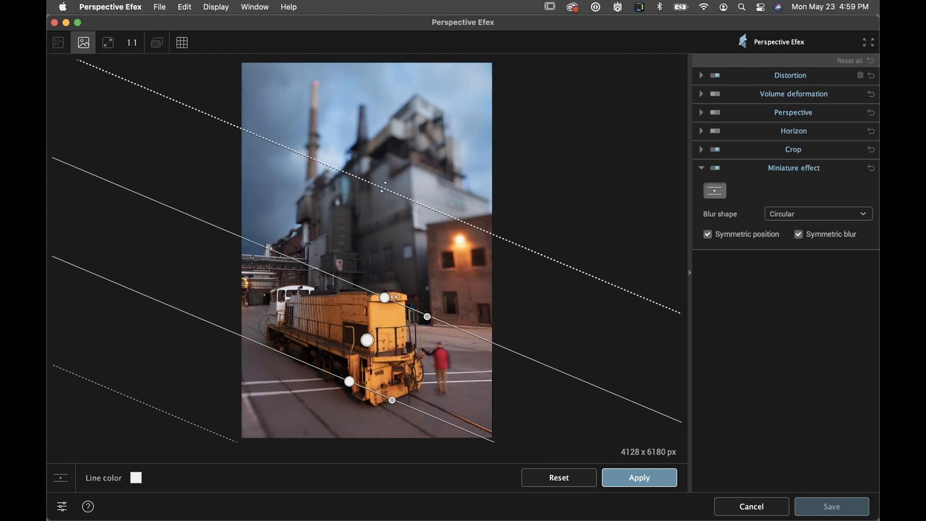
pyautogui.moveTo(382, 205); pyautogui.dragTo(348, 270)
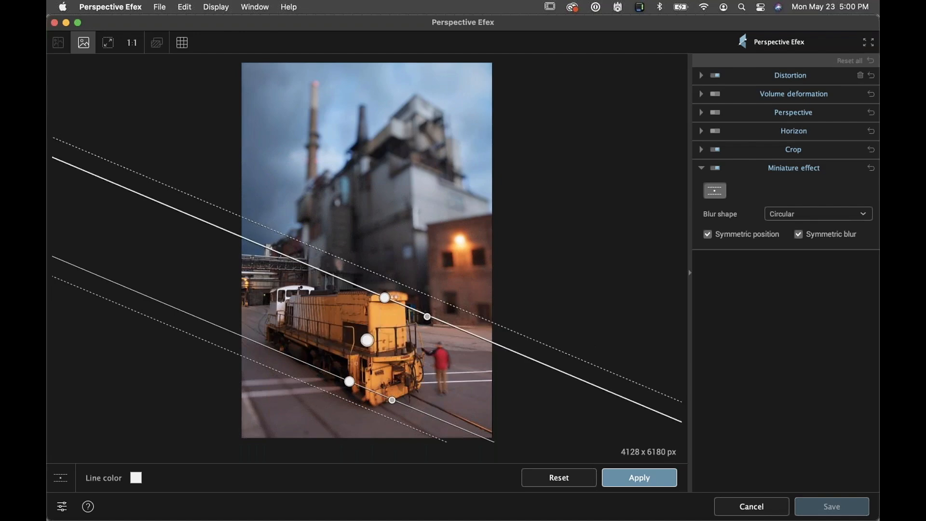
# Realign the Miniature effect's sharp band on the locomotive at a shallower tilt and set the blur amount to 9
pyautogui.moveTo(428, 317)
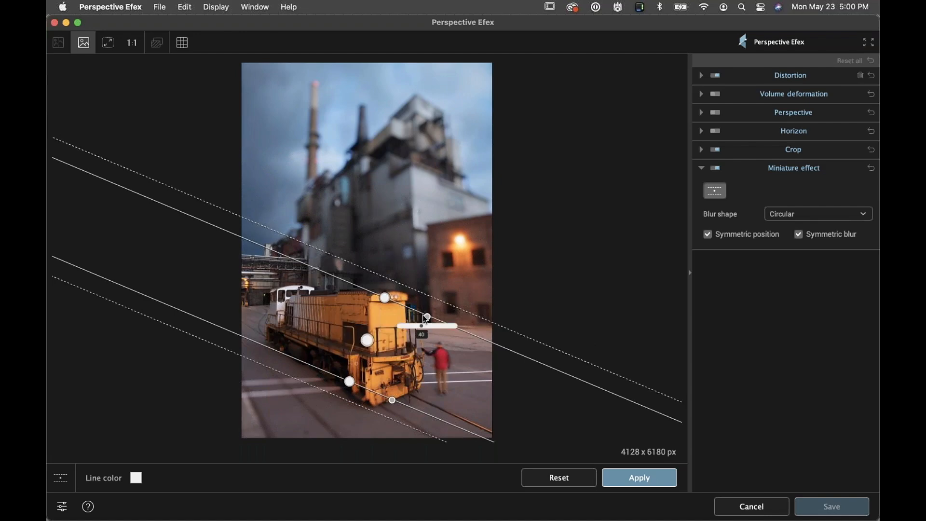
pyautogui.moveTo(367, 339)
pyautogui.mouseDown()
pyautogui.moveTo(368, 331)
pyautogui.moveTo(373, 342)
pyautogui.mouseUp()
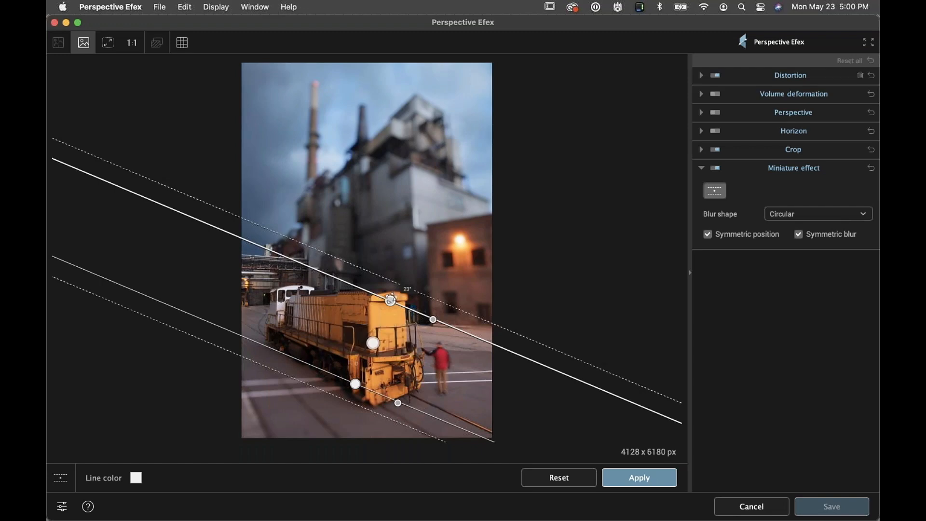
pyautogui.moveTo(390, 300); pyautogui.dragTo(384, 298)
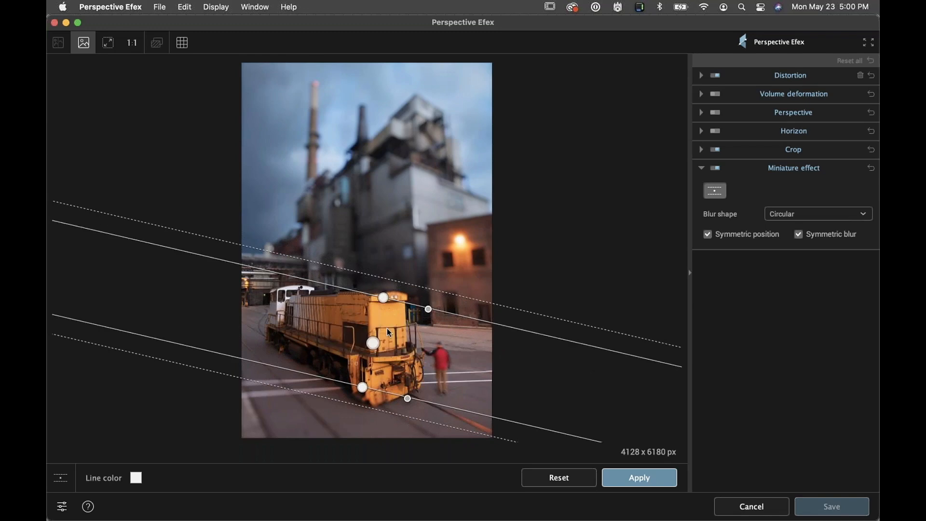
pyautogui.moveTo(429, 311)
pyautogui.moveTo(423, 319)
pyautogui.mouseDown()
pyautogui.moveTo(447, 319)
pyautogui.moveTo(405, 319)
pyautogui.mouseUp()
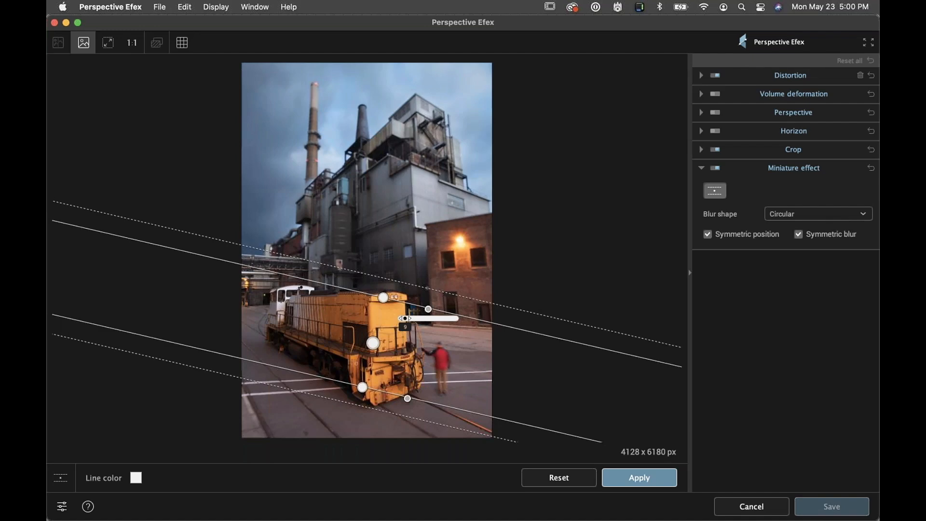
# Raise the Miniature effect's blur amount to a strong level near the end of its range
pyautogui.moveTo(403, 318); pyautogui.dragTo(409, 319)
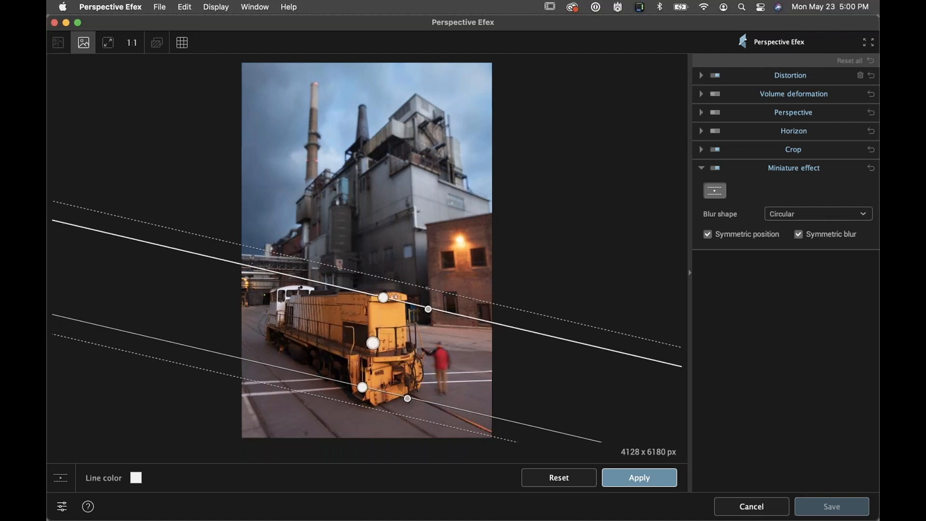
pyautogui.moveTo(429, 309)
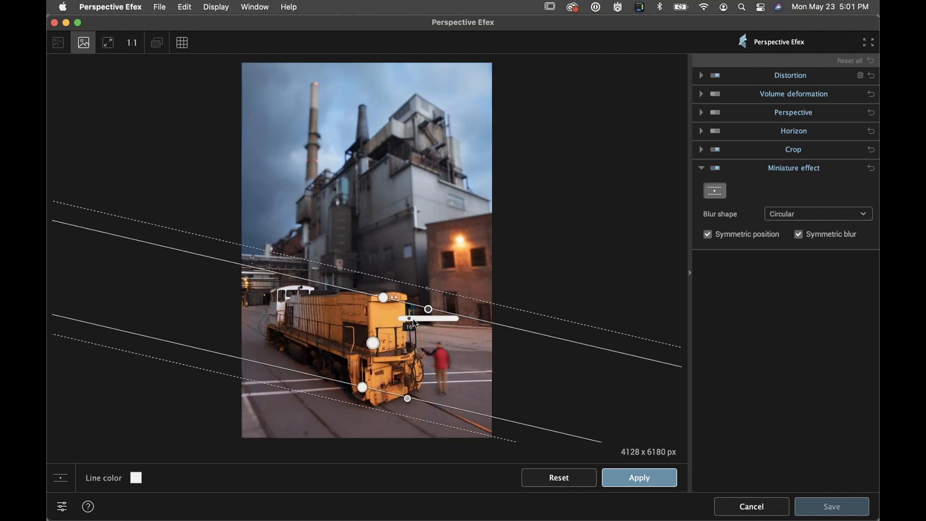
pyautogui.moveTo(409, 318); pyautogui.dragTo(448, 318)
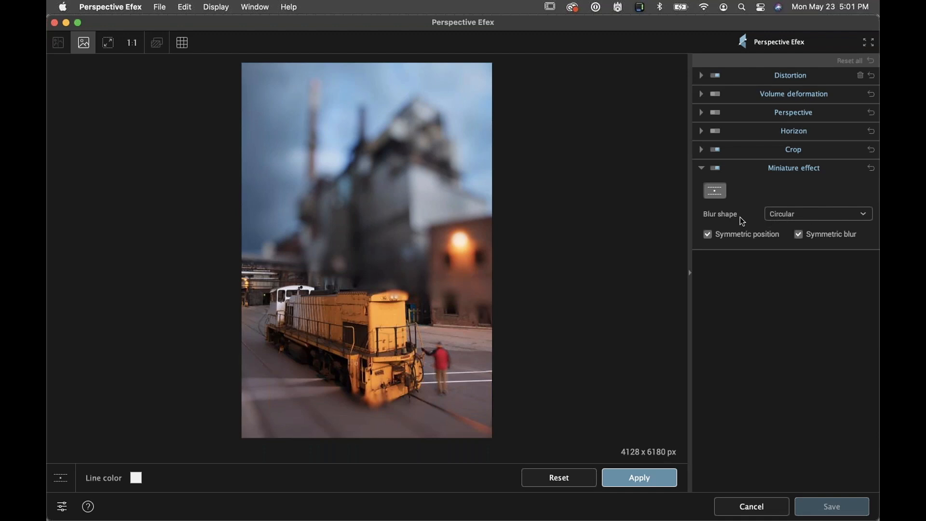
# Try the 6 Blades and 9 Blades blur shapes for the Miniature effect, examining the building's wall lamp, and leave 6 Blades selected
pyautogui.click(826, 214)
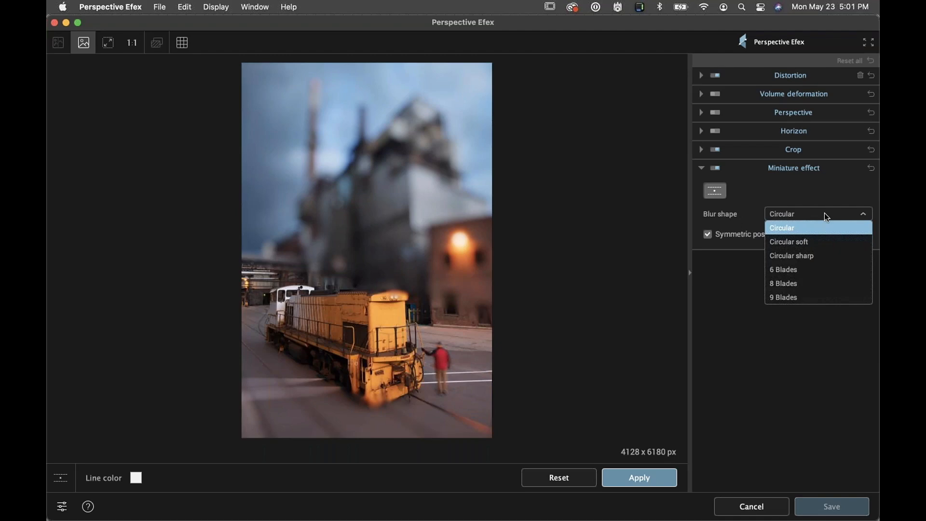
pyautogui.click(786, 273)
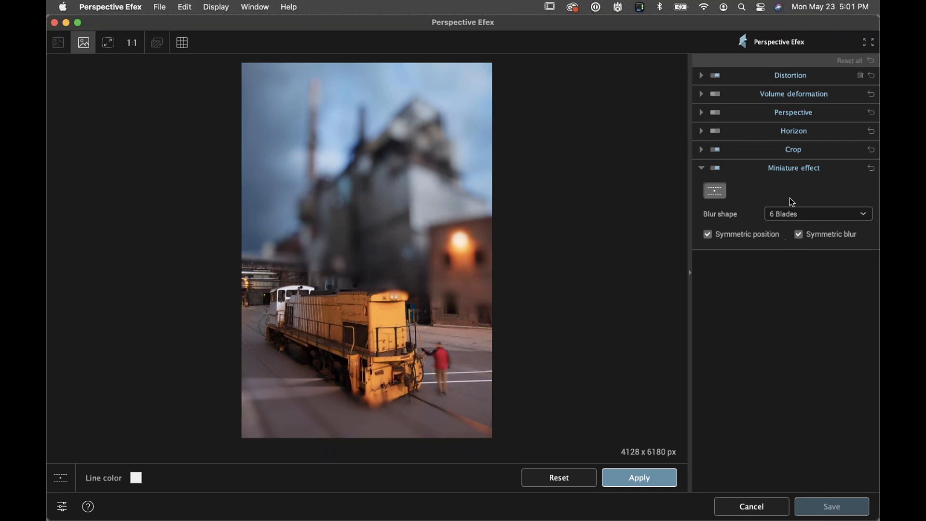
pyautogui.click(788, 212)
pyautogui.click(785, 298)
pyautogui.scroll(2, 445, 248)
pyautogui.scroll(4, 445, 247)
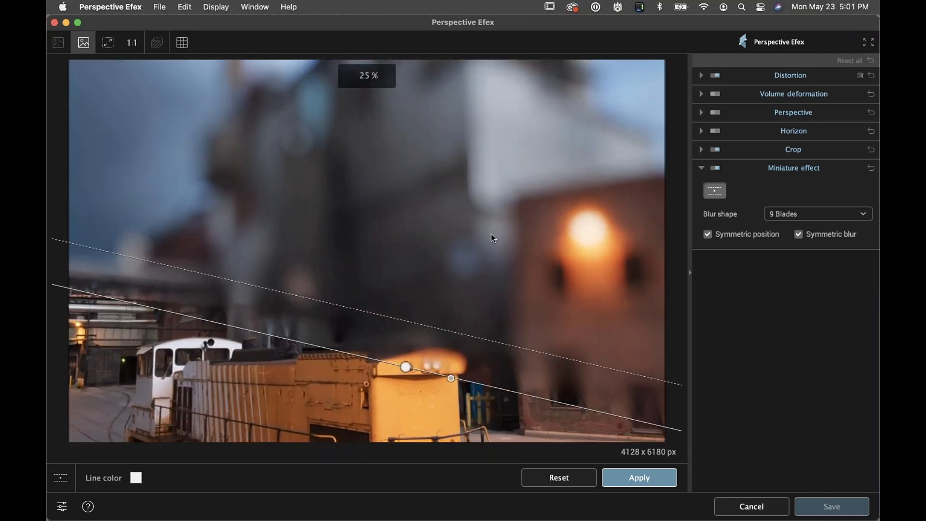
pyautogui.scroll(2, 439, 234)
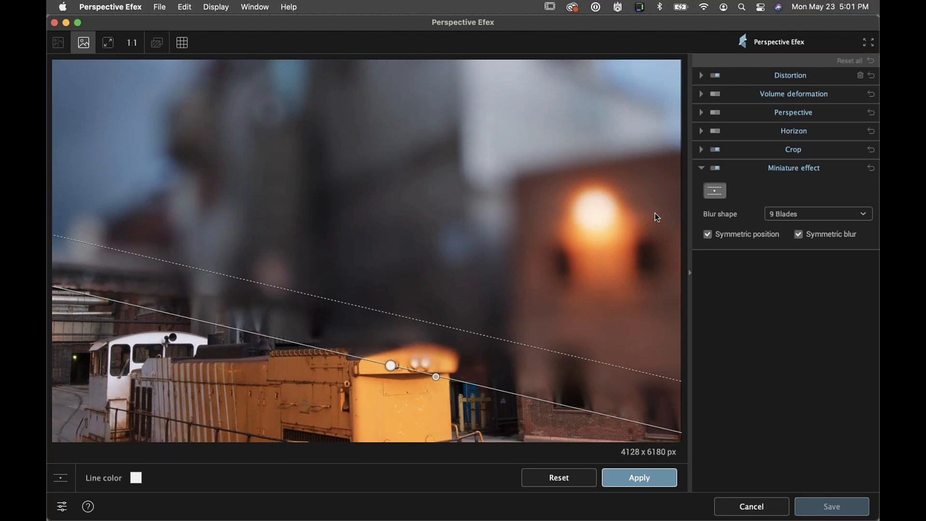
pyautogui.click(806, 215)
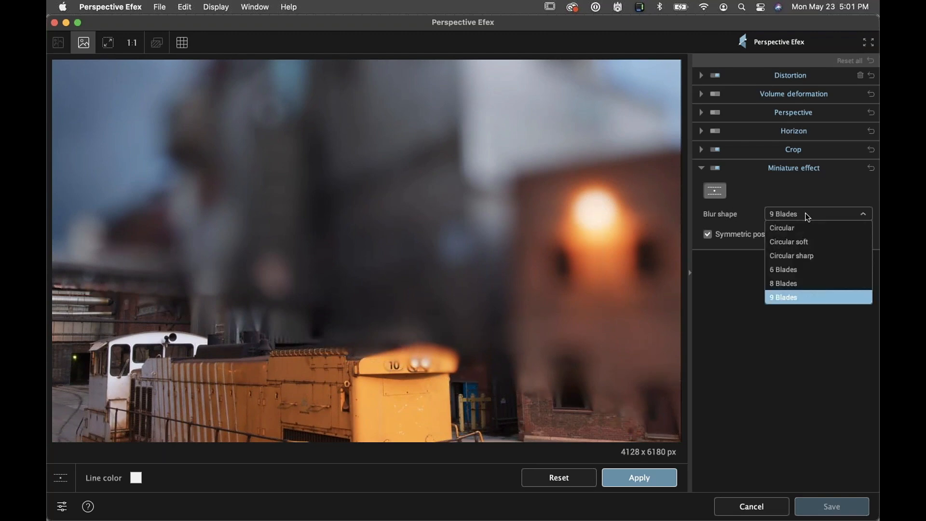
pyautogui.click(801, 274)
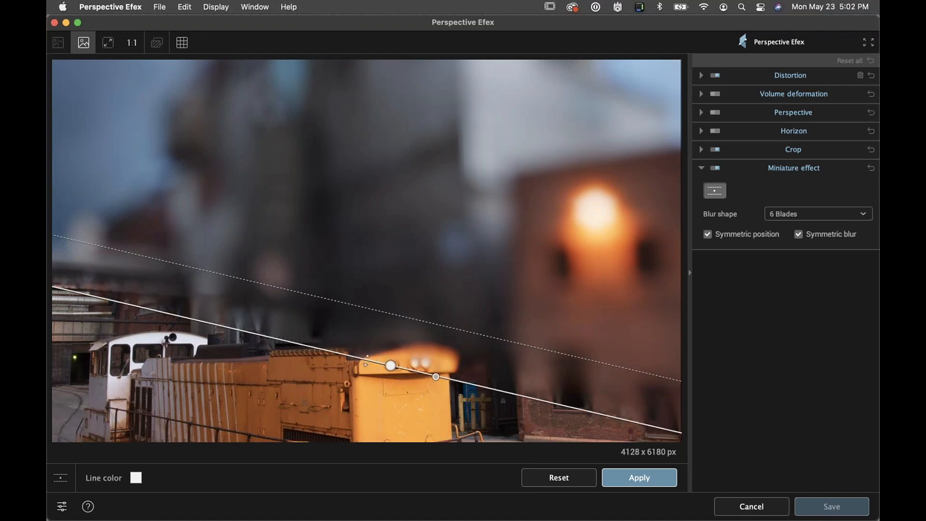
# Widen the blur transition above the locomotive and lower the Miniature effect's blur amount to 41
pyautogui.moveTo(455, 315); pyautogui.dragTo(453, 267)
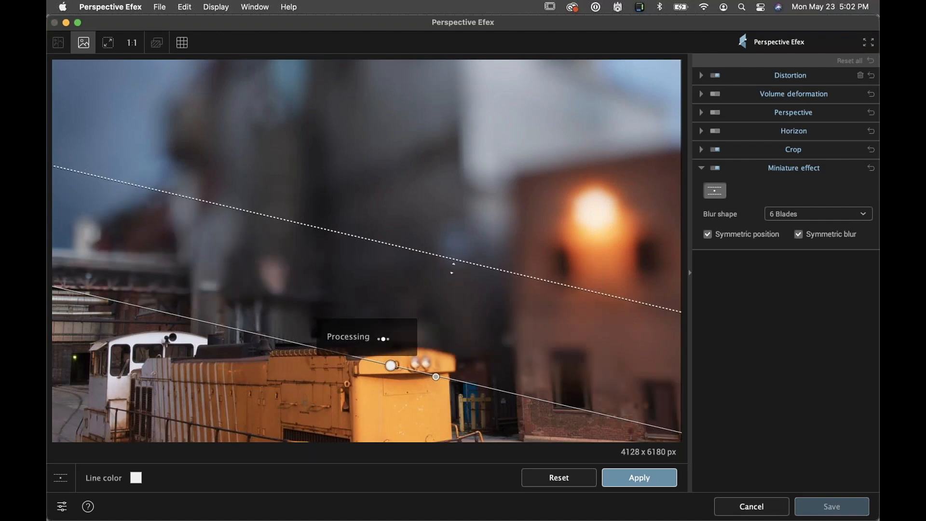
pyautogui.moveTo(434, 379)
pyautogui.moveTo(455, 386); pyautogui.dragTo(431, 386)
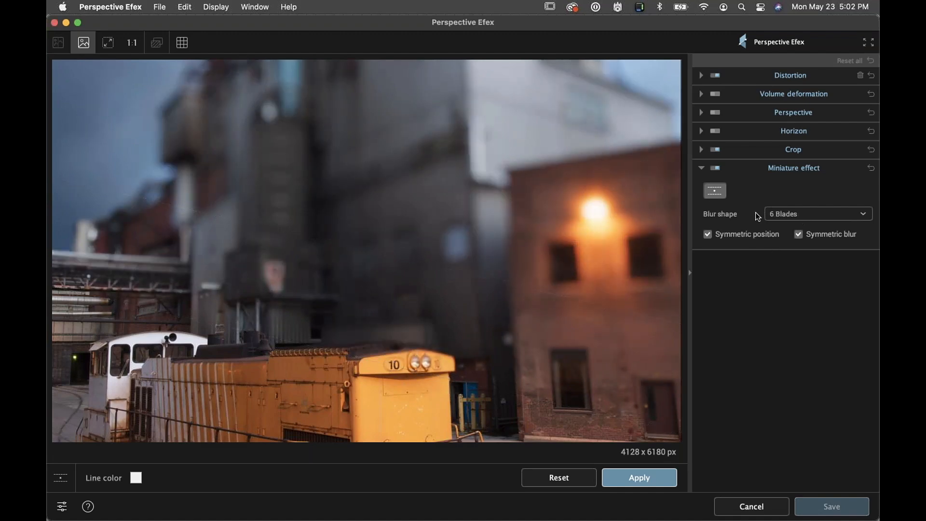
# Change the Miniature effect's blur shape to Circular sharp and view the whole photo
pyautogui.click(816, 222)
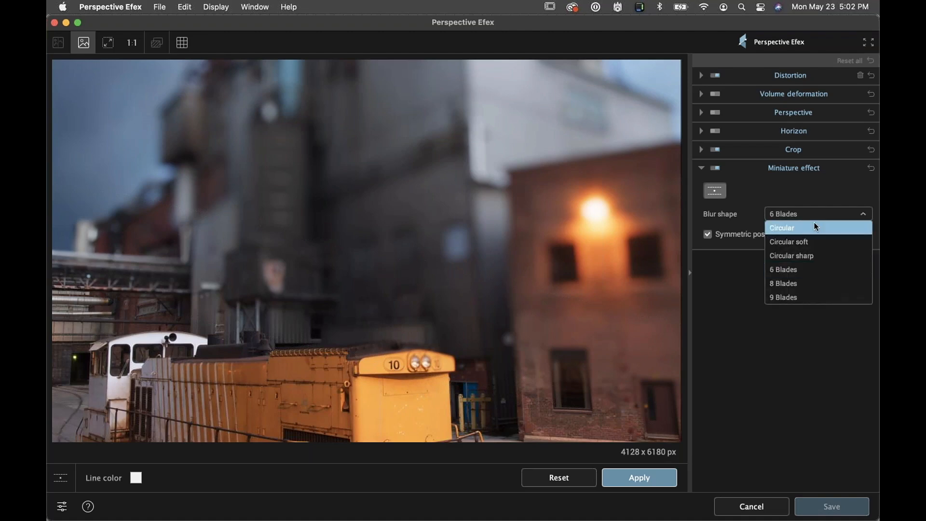
pyautogui.click(793, 259)
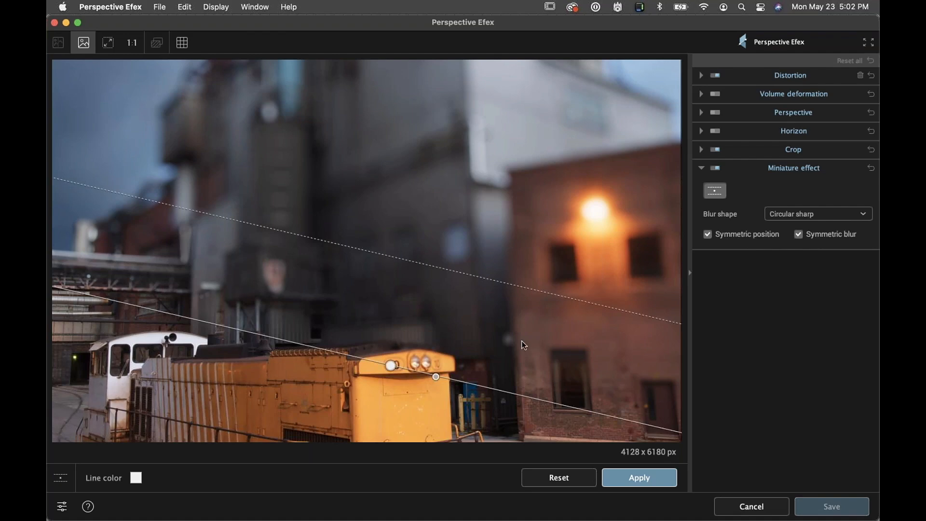
pyautogui.scroll(-5, 514, 340)
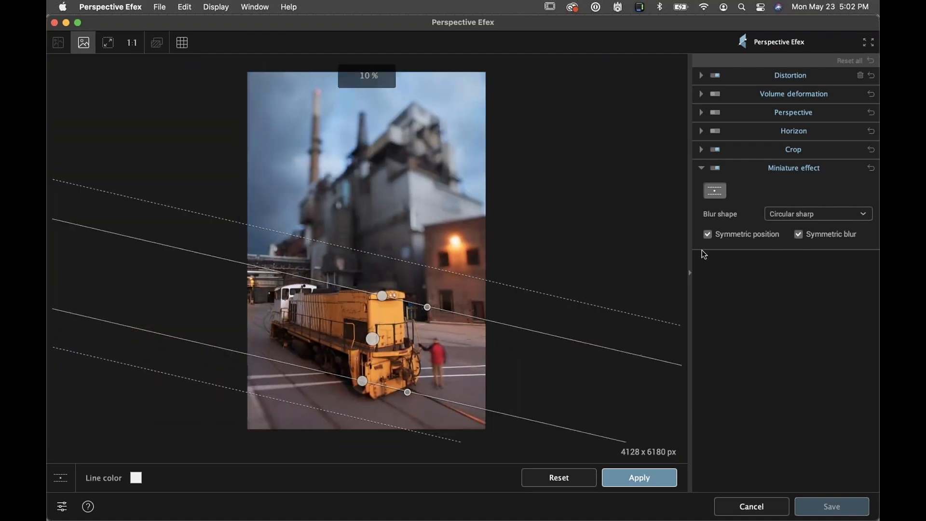
# Try moving only the upper sharp line high over the factory with Symmetric position off, and turn Symmetric position back on
pyautogui.click(707, 234)
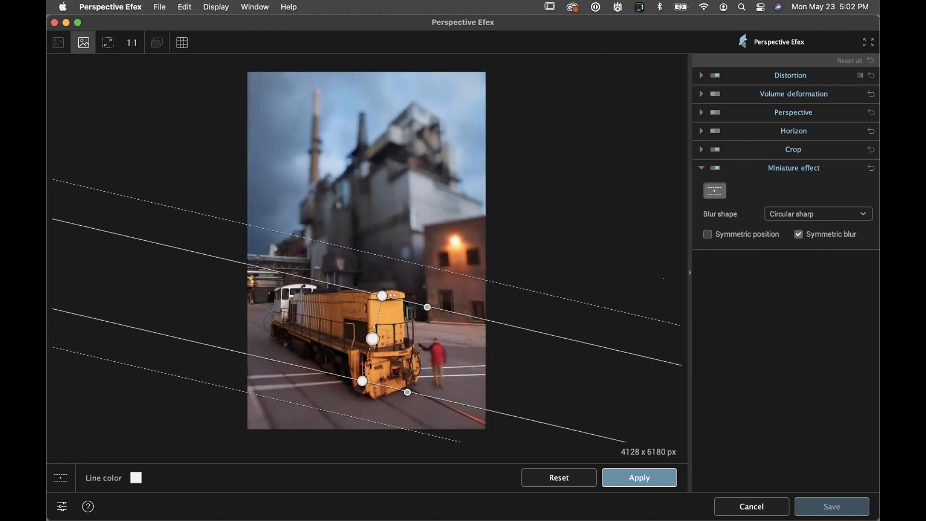
pyautogui.moveTo(485, 309); pyautogui.dragTo(489, 180)
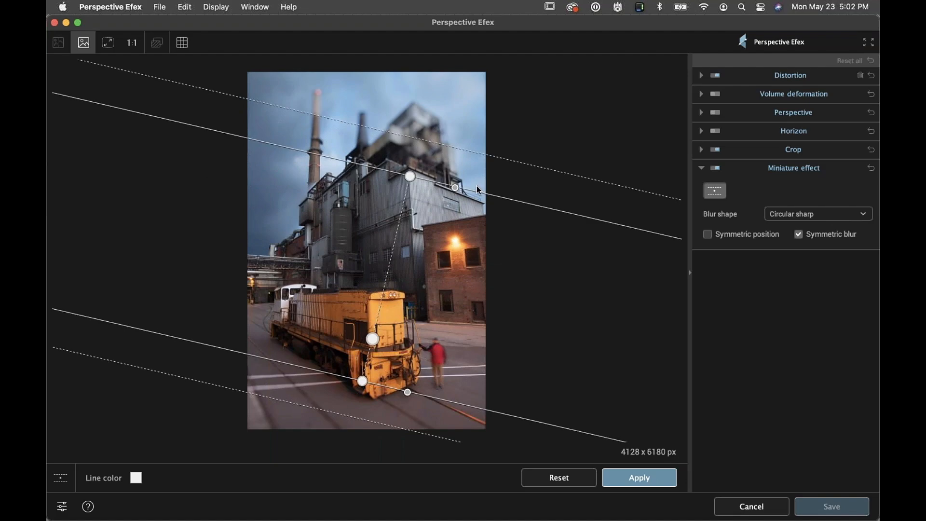
pyautogui.click(708, 234)
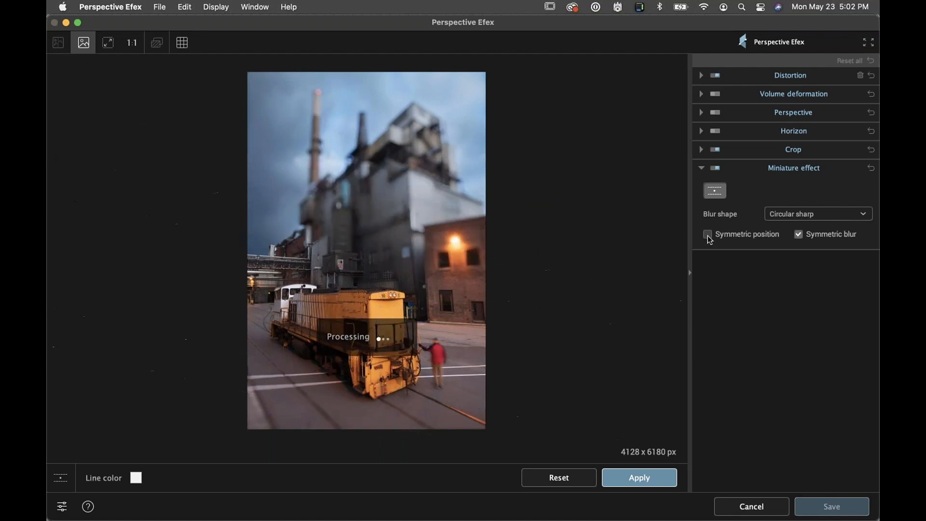
pyautogui.moveTo(465, 313)
pyautogui.mouseDown()
pyautogui.moveTo(465, 290)
pyautogui.moveTo(461, 312)
pyautogui.mouseUp()
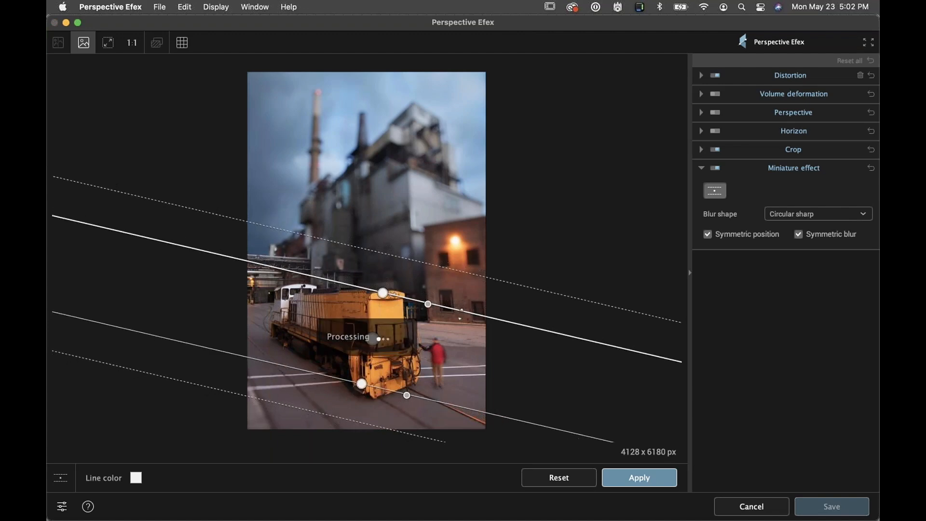
# Turn off Symmetric position and raise the upper sharp line across the factory wall above the brick building
pyautogui.click(708, 235)
pyautogui.moveTo(470, 300); pyautogui.dragTo(484, 230)
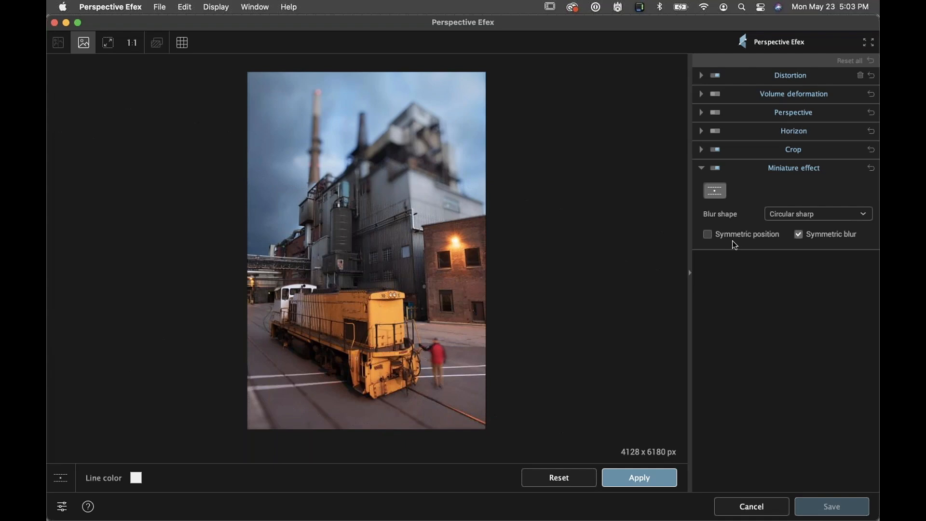
# Turn off Symmetric blur and increase the blur amount of the lower line only
pyautogui.click(799, 236)
pyautogui.moveTo(407, 399)
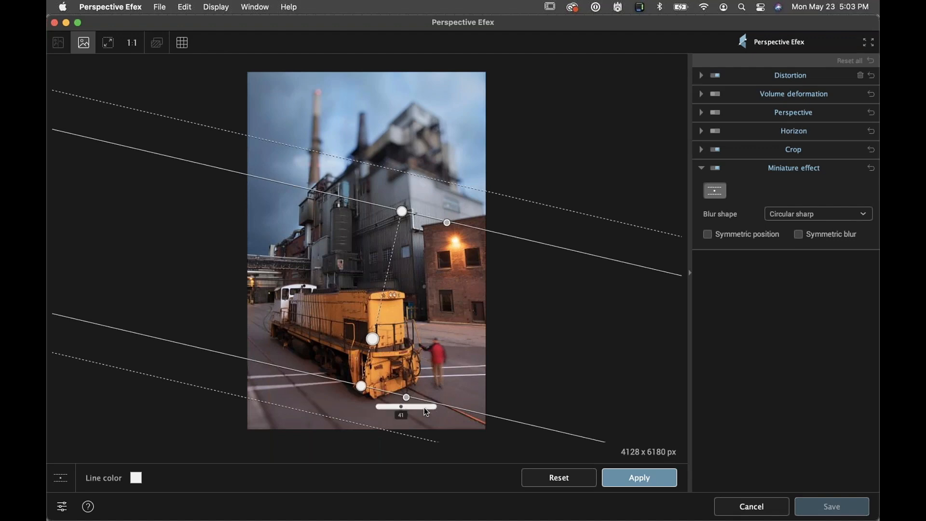
pyautogui.moveTo(401, 407); pyautogui.dragTo(425, 407)
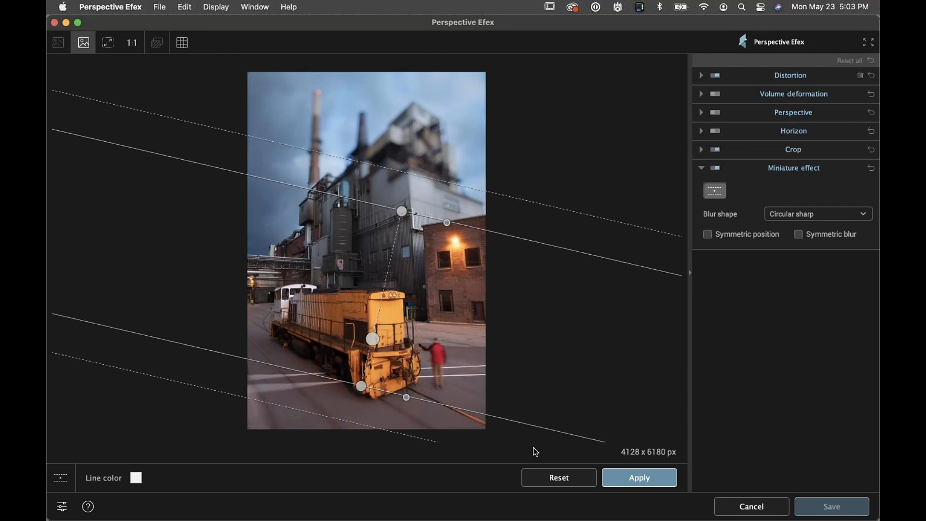
# Bring the upper sharp line down to the locomotive's roof at a shallower tilt and widen its transition to the factory's top
pyautogui.moveTo(402, 212); pyautogui.dragTo(376, 284)
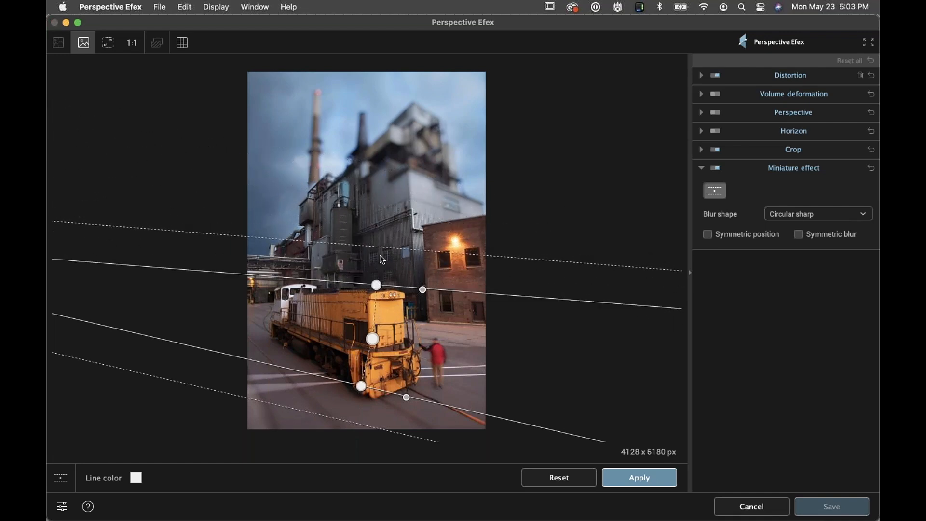
pyautogui.moveTo(395, 245); pyautogui.dragTo(395, 100)
# Reduce the upper line's blur amount and apply the Miniature effect
pyautogui.moveTo(423, 290)
pyautogui.moveTo(423, 298); pyautogui.dragTo(398, 299)
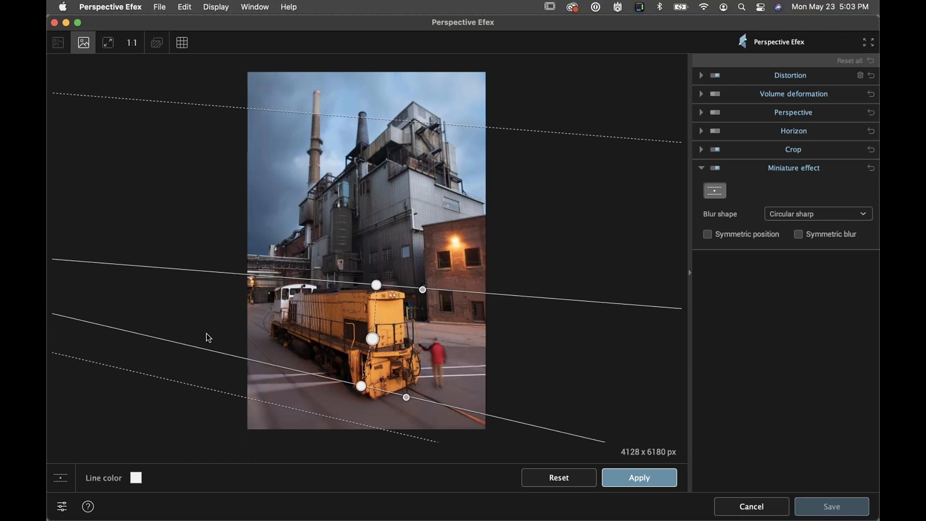
pyautogui.click(622, 480)
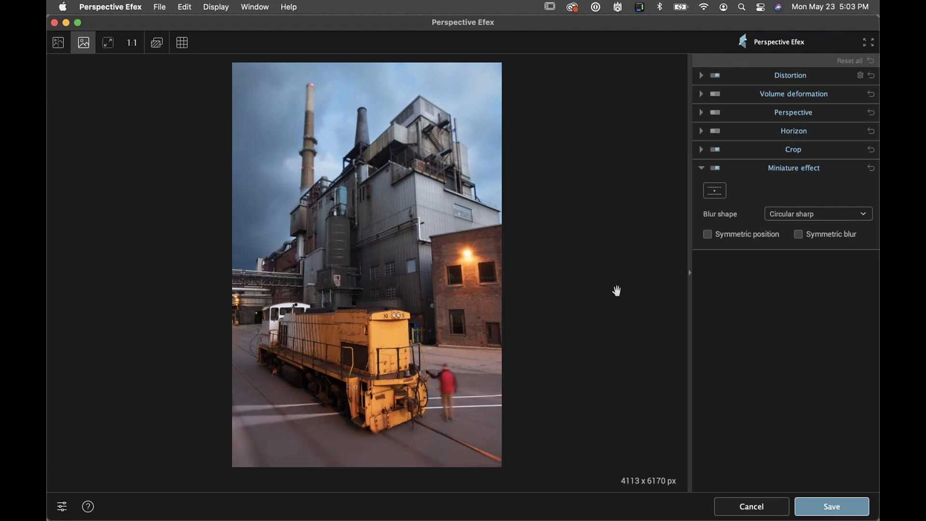